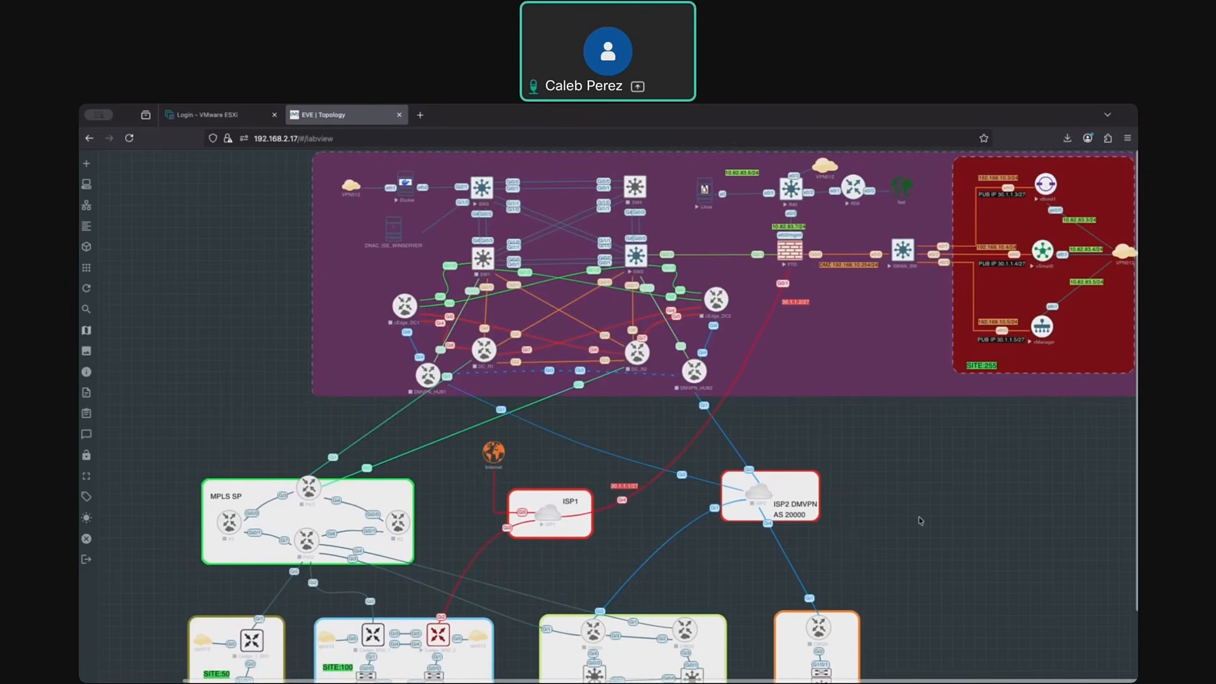
# - Switch to the vManager terminal session and run show control connections, displaying its complete output
pyautogui.scroll(-1, 918, 520)
pyautogui.scroll(1, 920, 519)
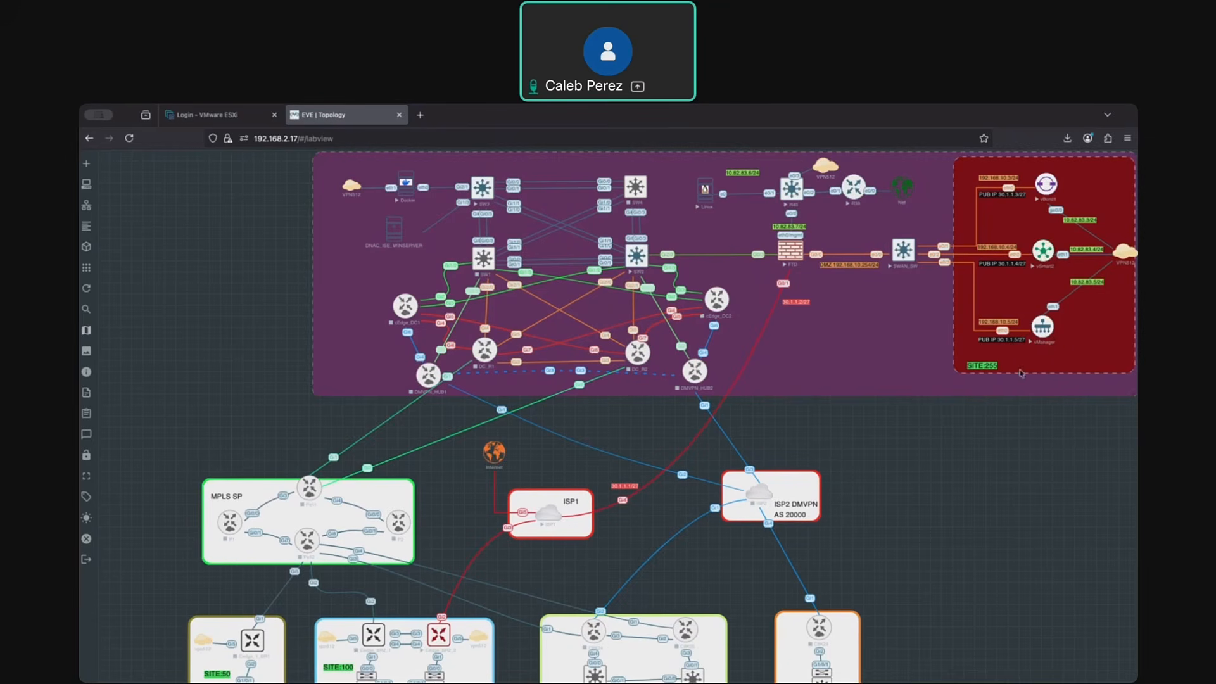
pyautogui.press('super+Tab')
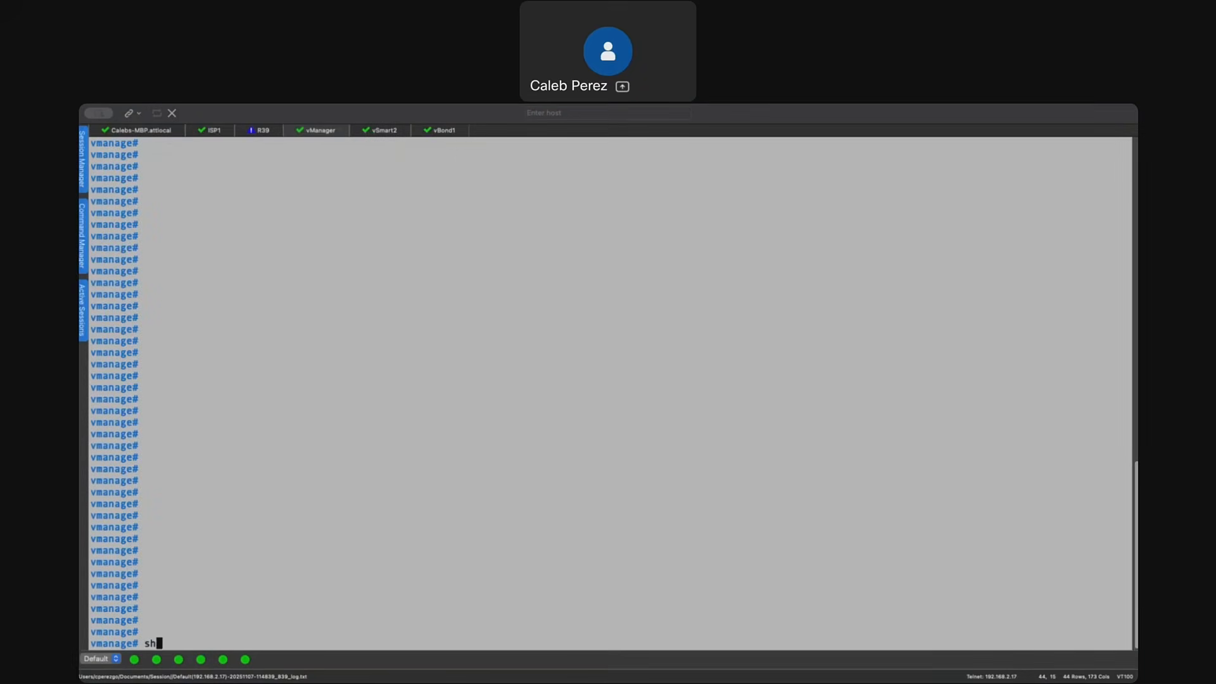
pyautogui.write('show ')
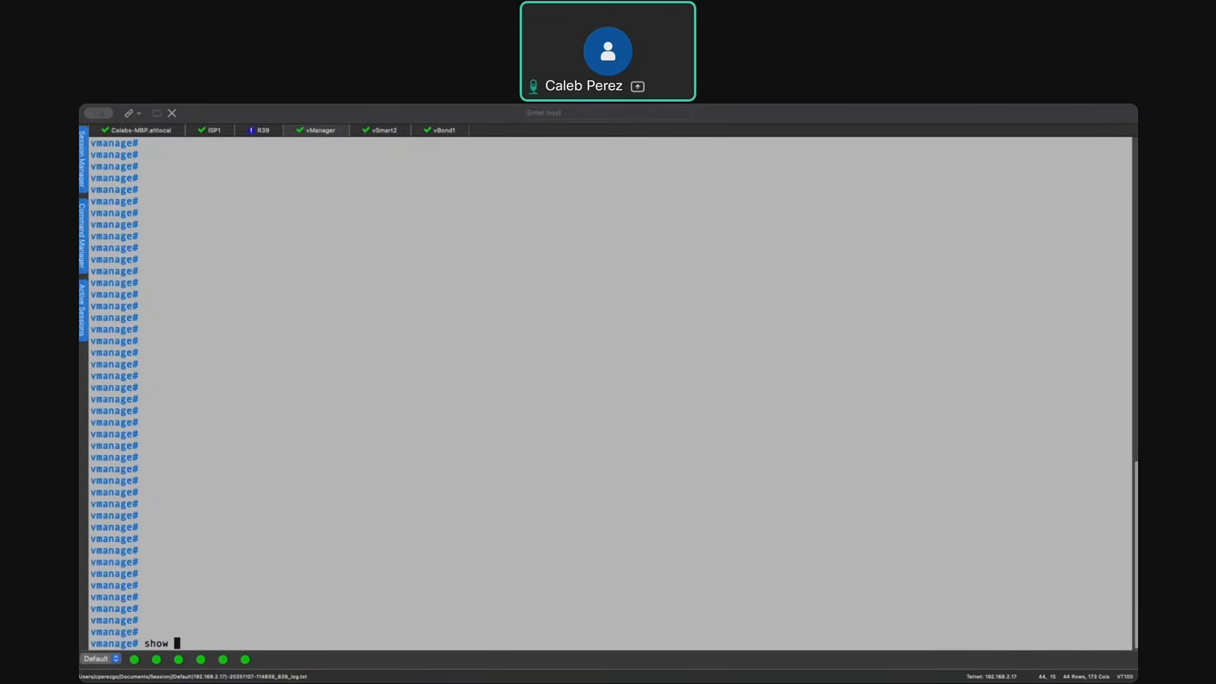
pyautogui.write('control co')
pyautogui.press('Tab')
pyautogui.press('Tab')
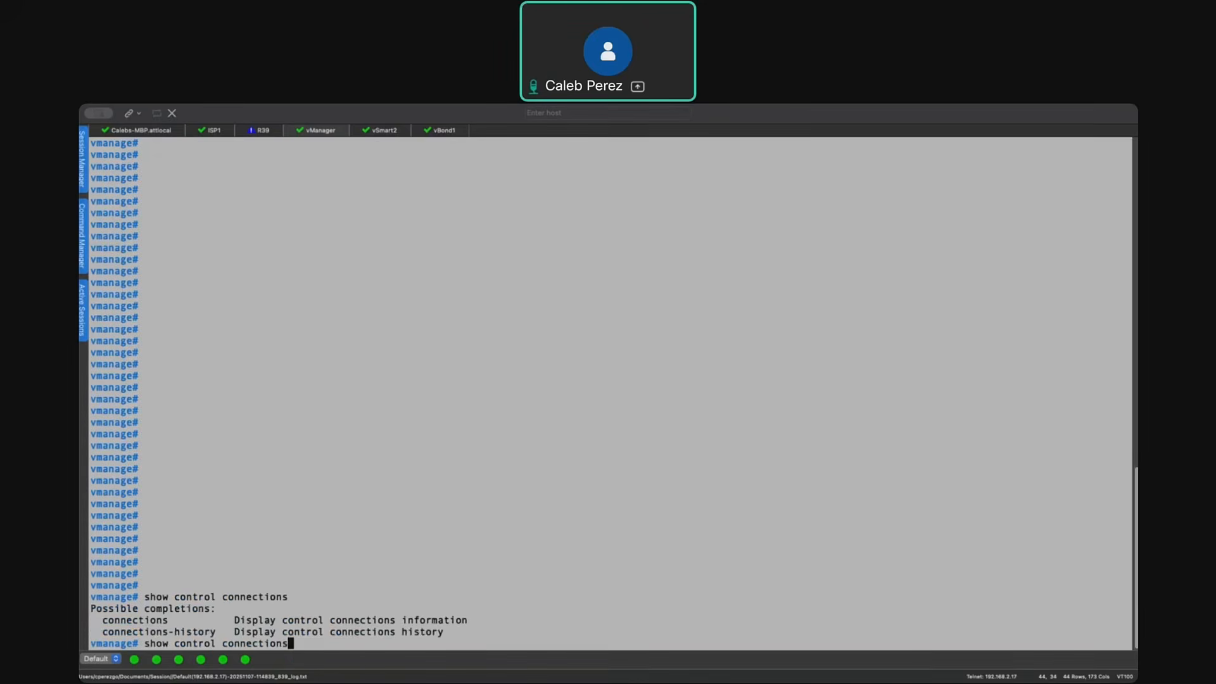
pyautogui.press('Return')
pyautogui.press('space')
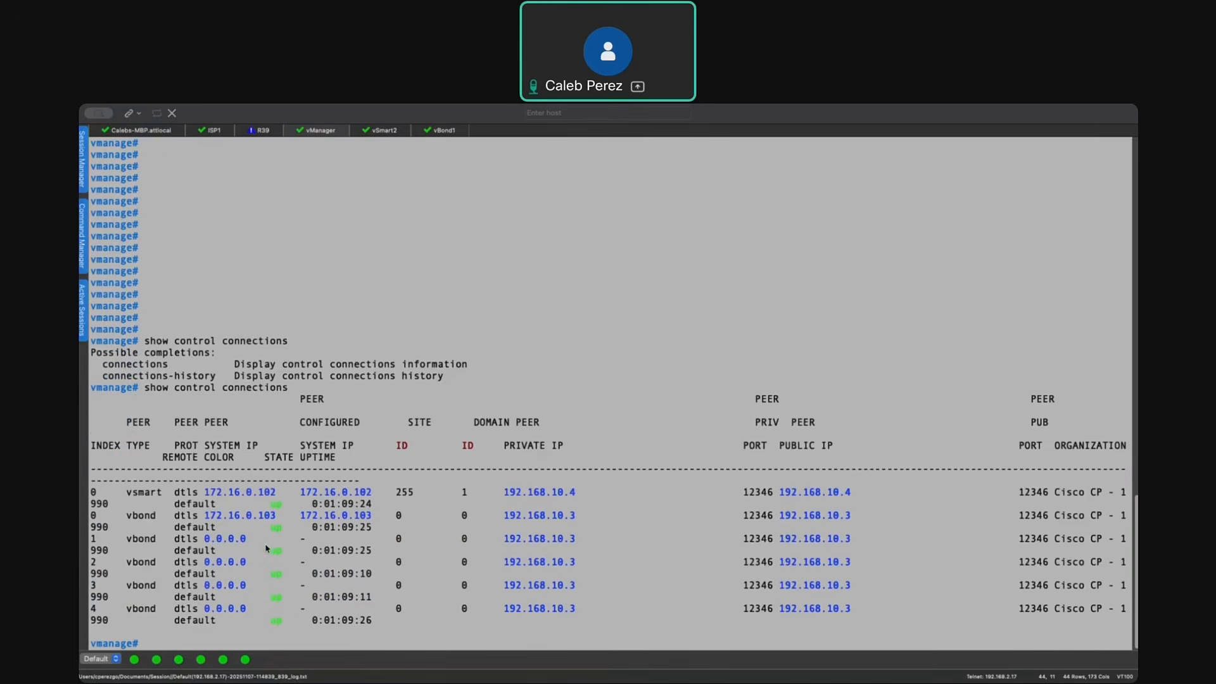
# - Run show control local-properties on vManage and review the organization name, certificate status and WAN interface details
pyautogui.write('show control local-properties')
pyautogui.press('Return')
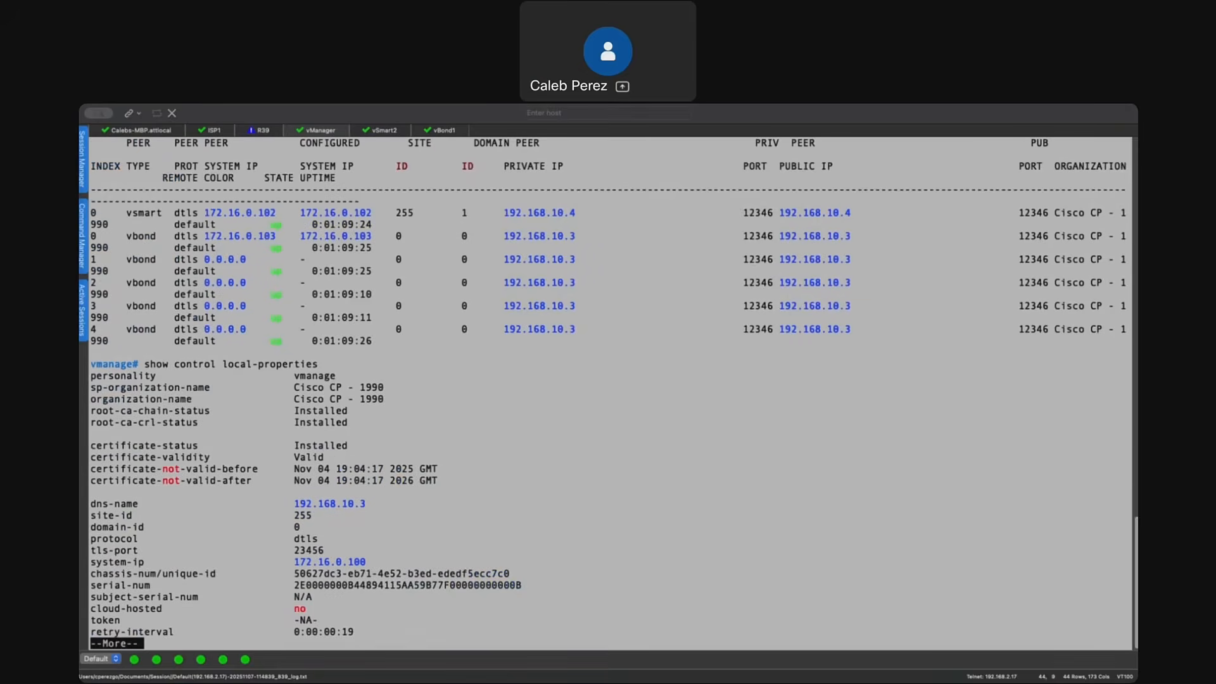
pyautogui.press('Return')
pyautogui.press('Return')
pyautogui.press('Return')
pyautogui.press('Return')
pyautogui.press('Return')
pyautogui.press('Return')
pyautogui.press('Return')
pyautogui.press('Return')
pyautogui.press('Return')
pyautogui.press('Return')
pyautogui.press('Return')
pyautogui.press('Return')
pyautogui.press('Return')
pyautogui.press('Return')
pyautogui.press('Return')
pyautogui.press('Return')
pyautogui.press('Return')
pyautogui.press('Return')
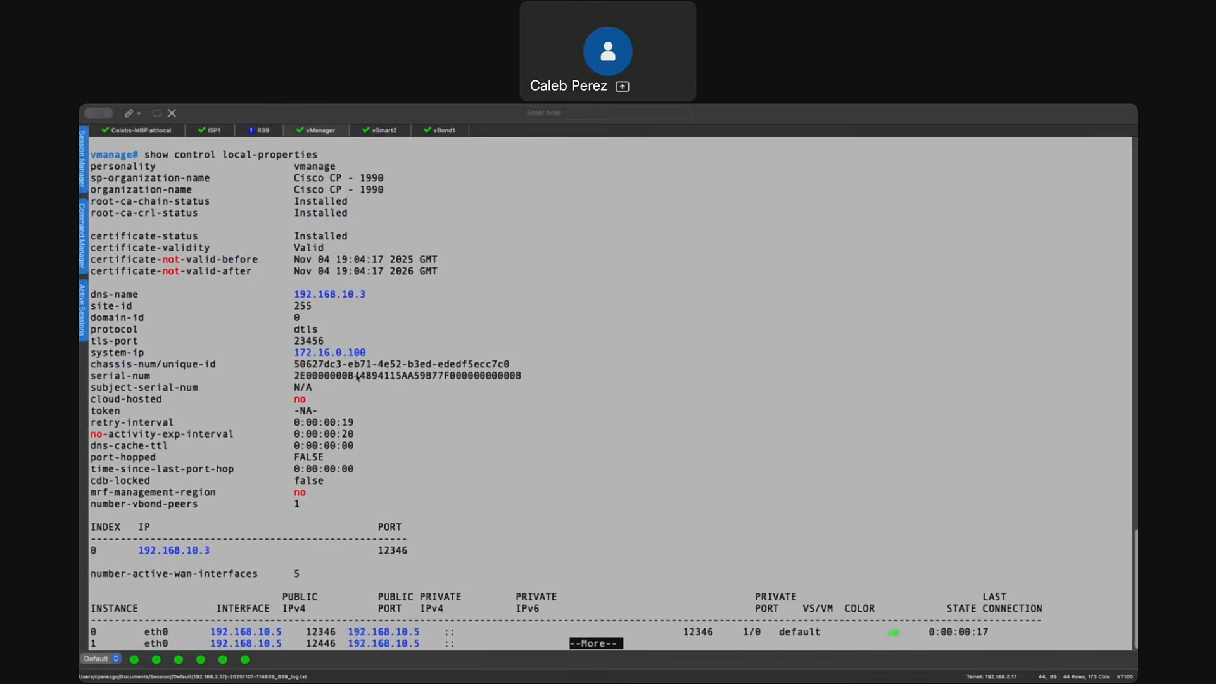
pyautogui.scroll(2, 278, 233)
pyautogui.moveTo(211, 235); pyautogui.dragTo(404, 240)
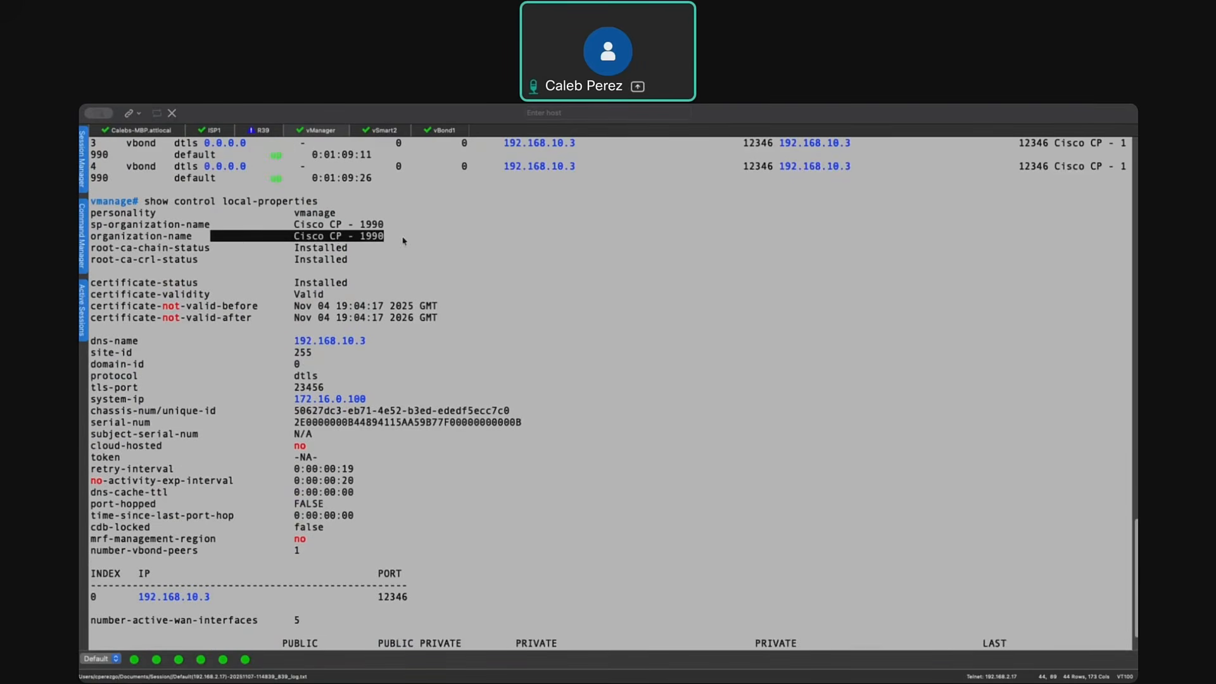
pyautogui.click(274, 259)
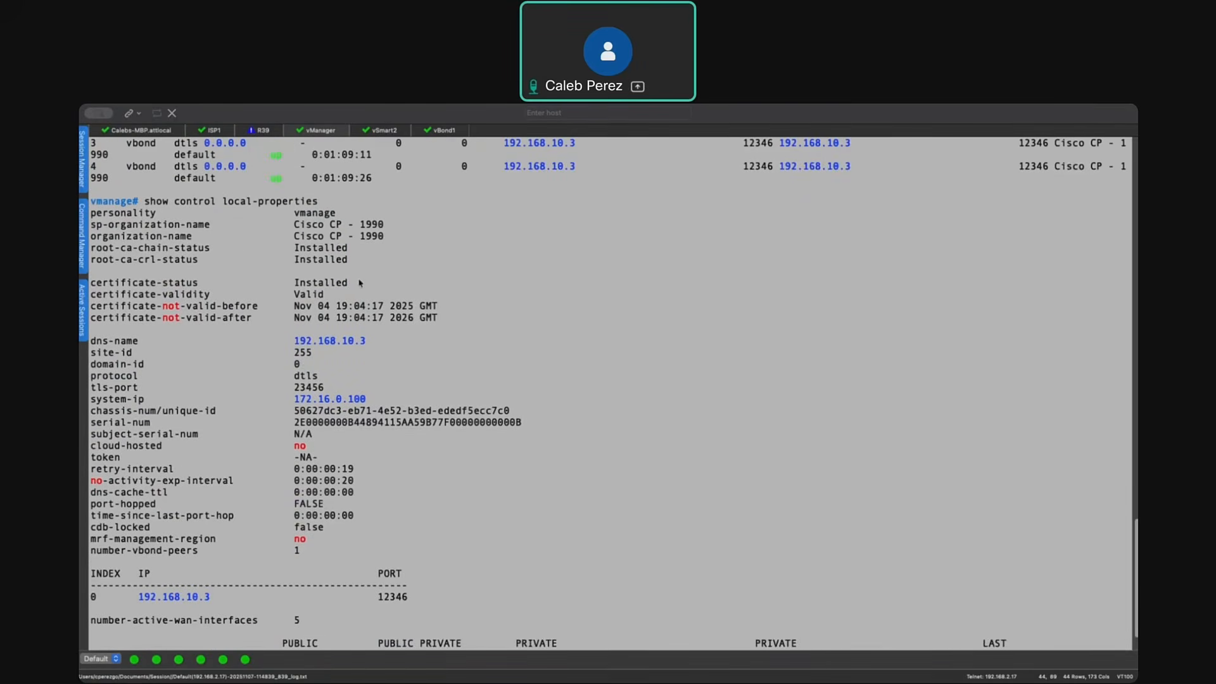
pyautogui.scroll(-4, 393, 298)
# - Switch to the EVE topology and examine the branch sites, ISP links, firewall and SD-WAN controller site
pyautogui.hotkey('ctrl', 'Up')
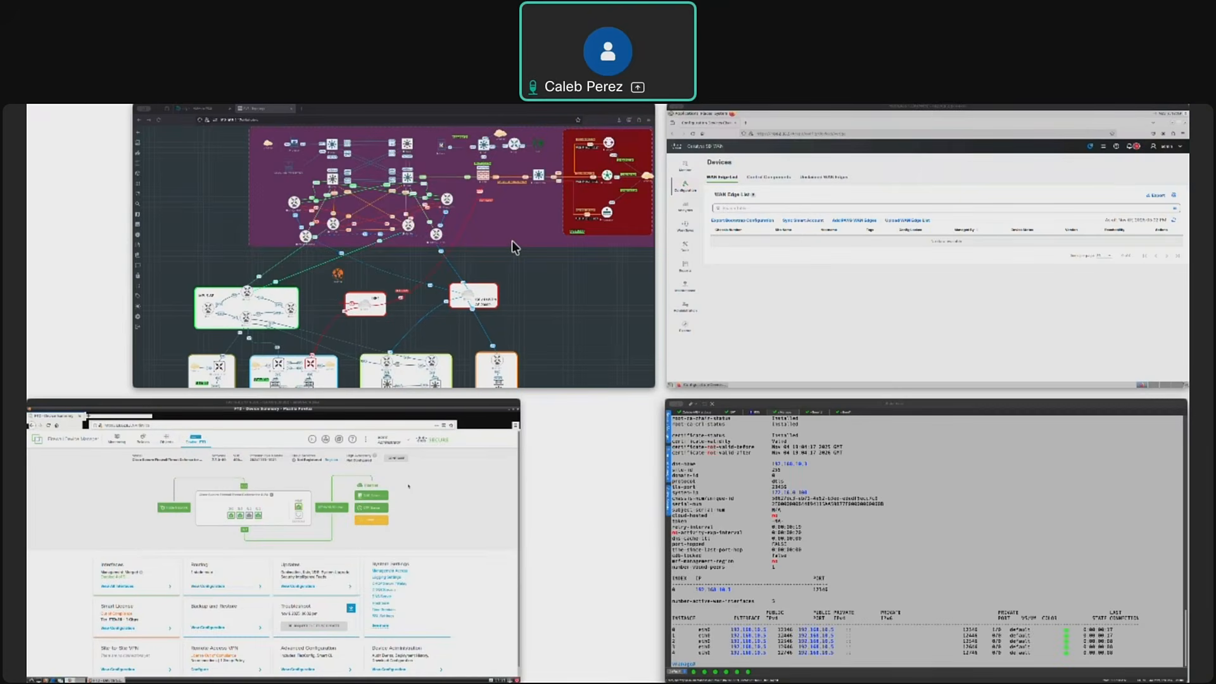
pyautogui.click(512, 241)
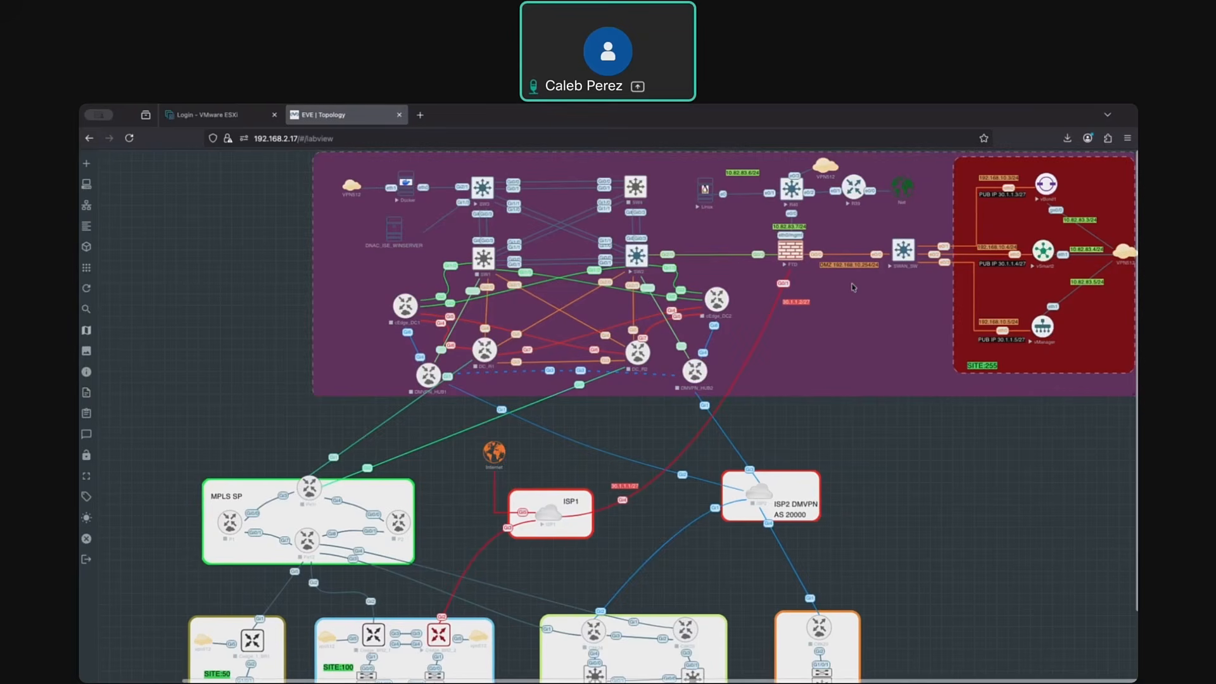
pyautogui.hscroll(-1, 578, 585)
pyautogui.scroll(-2, 468, 599)
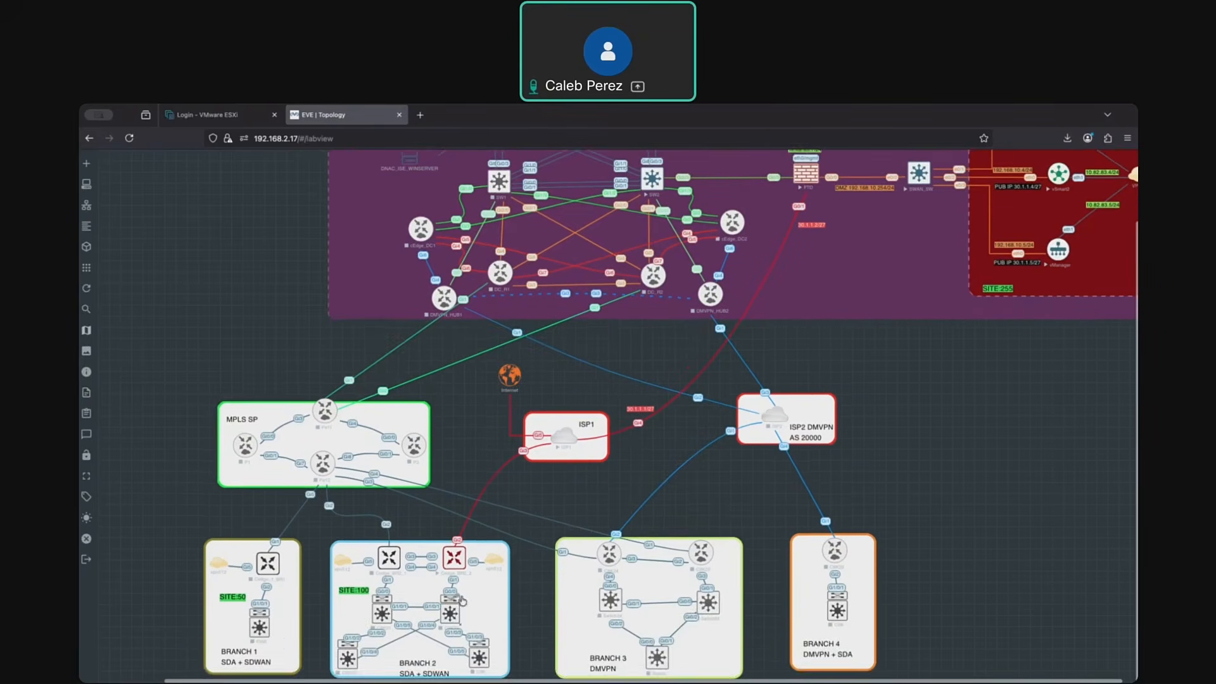
pyautogui.scroll(1, 469, 600)
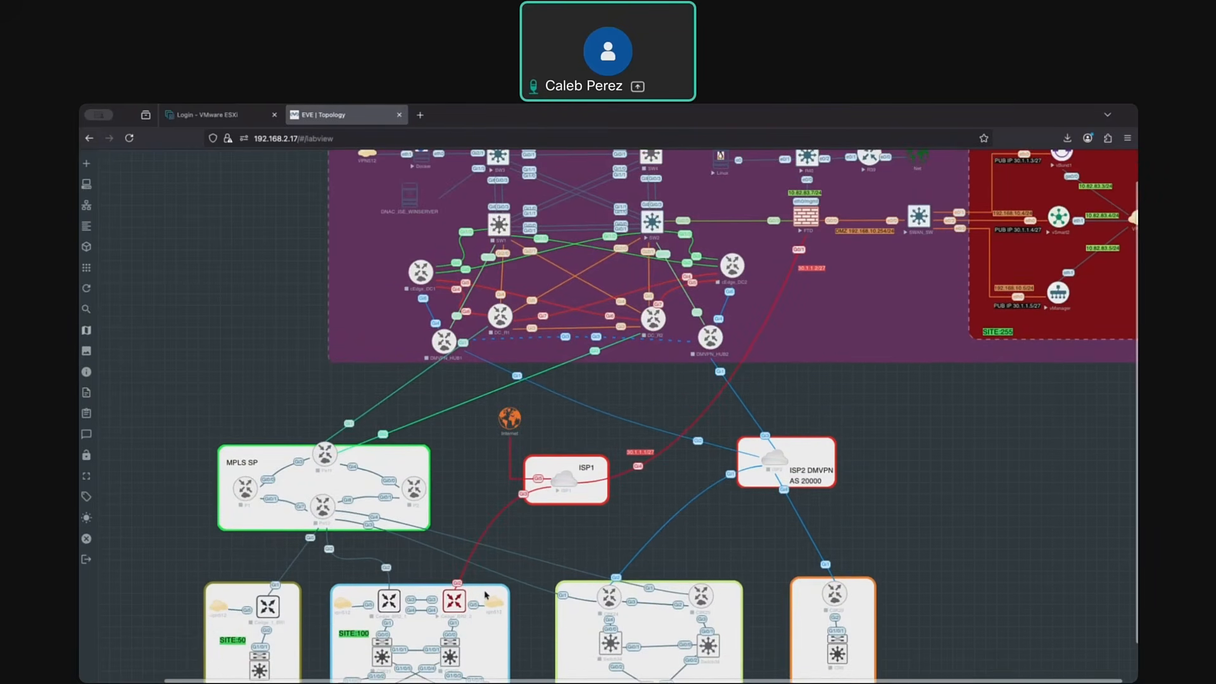
pyautogui.hscroll(1, 488, 593)
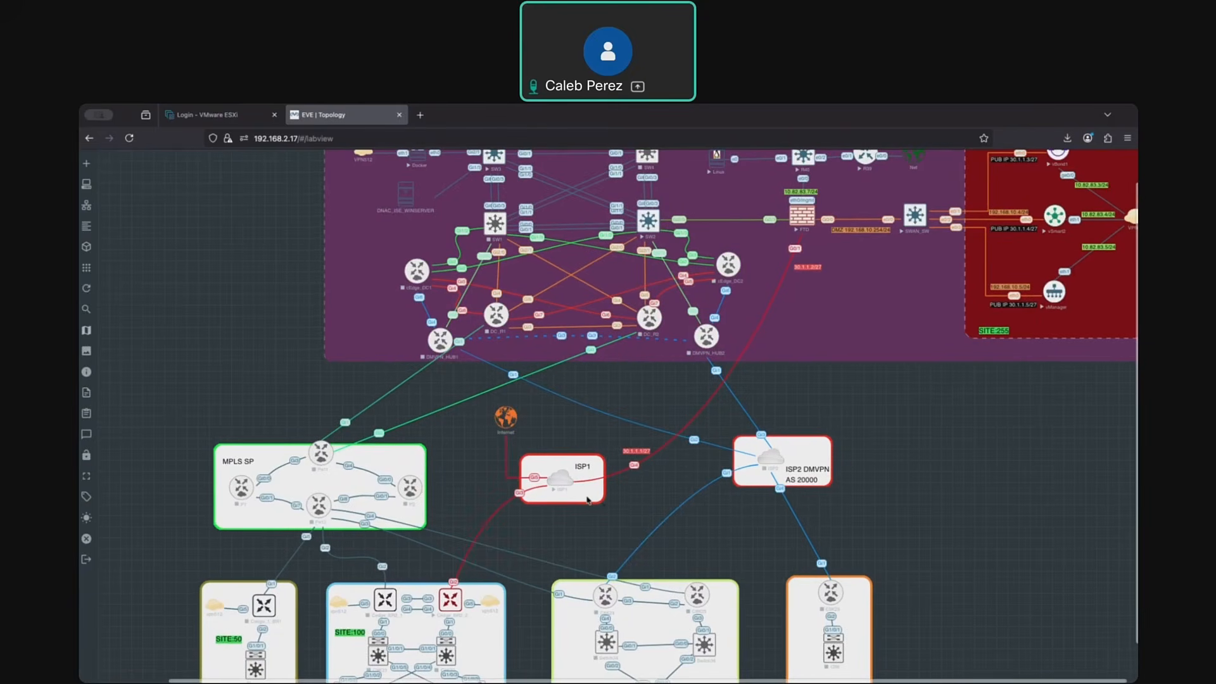
pyautogui.hscroll(2, 456, 596)
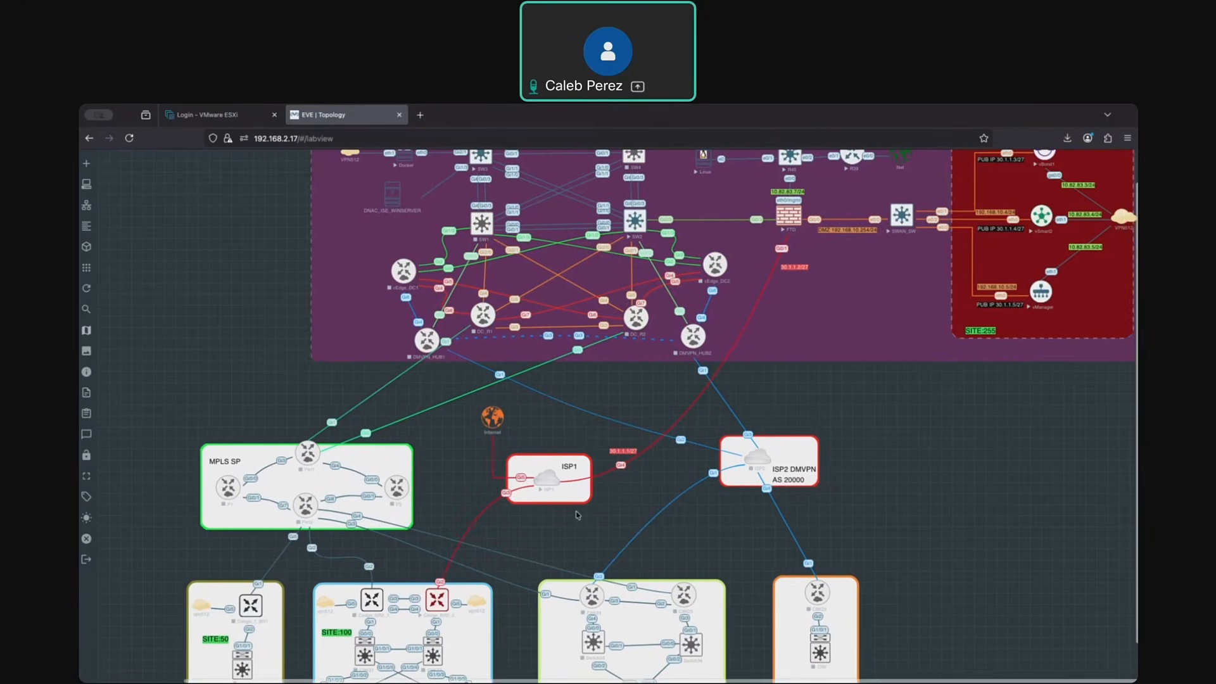
pyautogui.scroll(1, 445, 602)
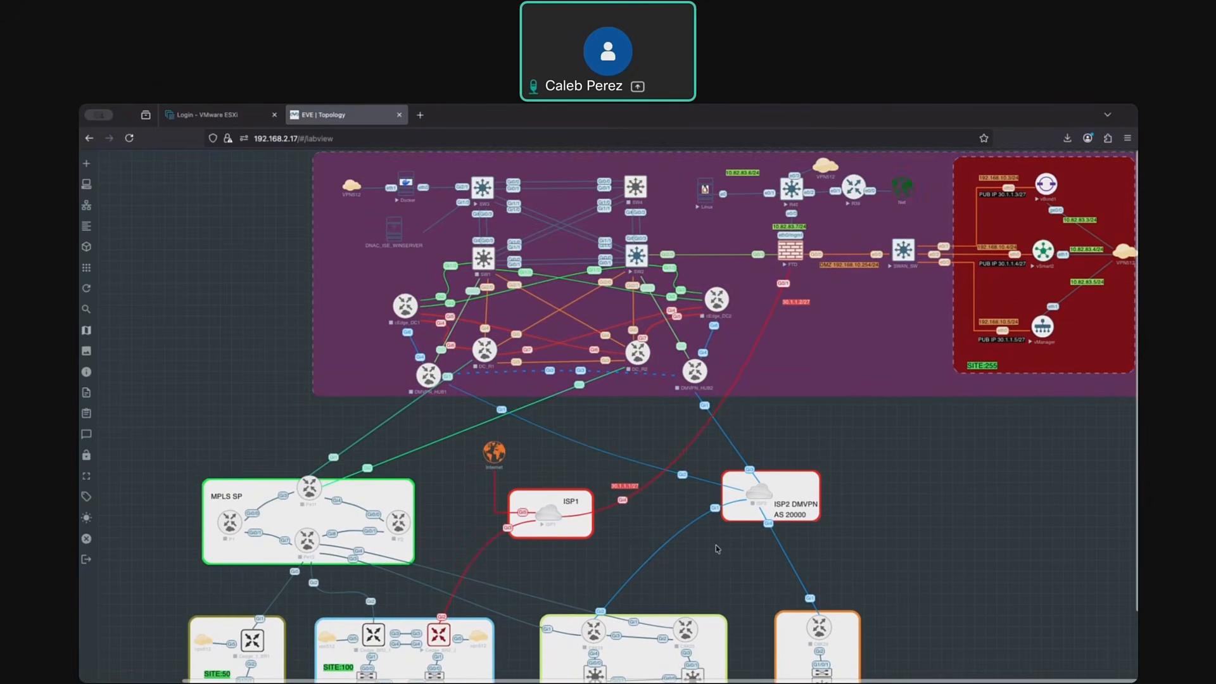
pyautogui.scroll(-1, 716, 548)
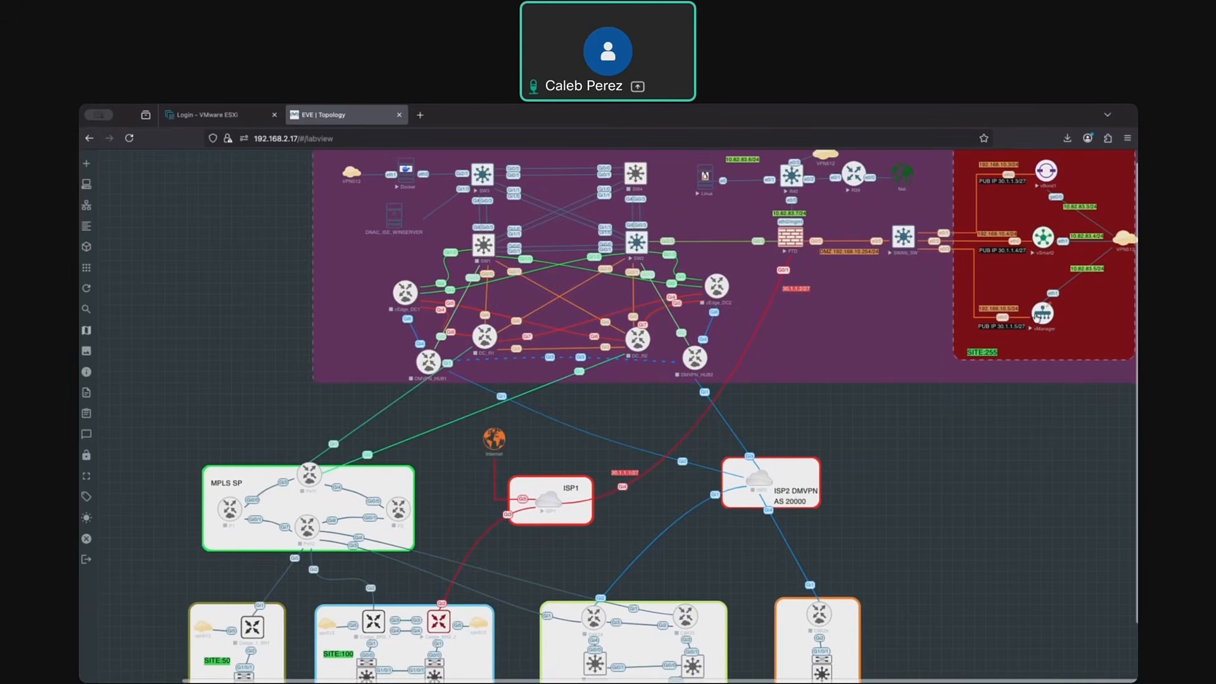
pyautogui.hscroll(-1, 1045, 309)
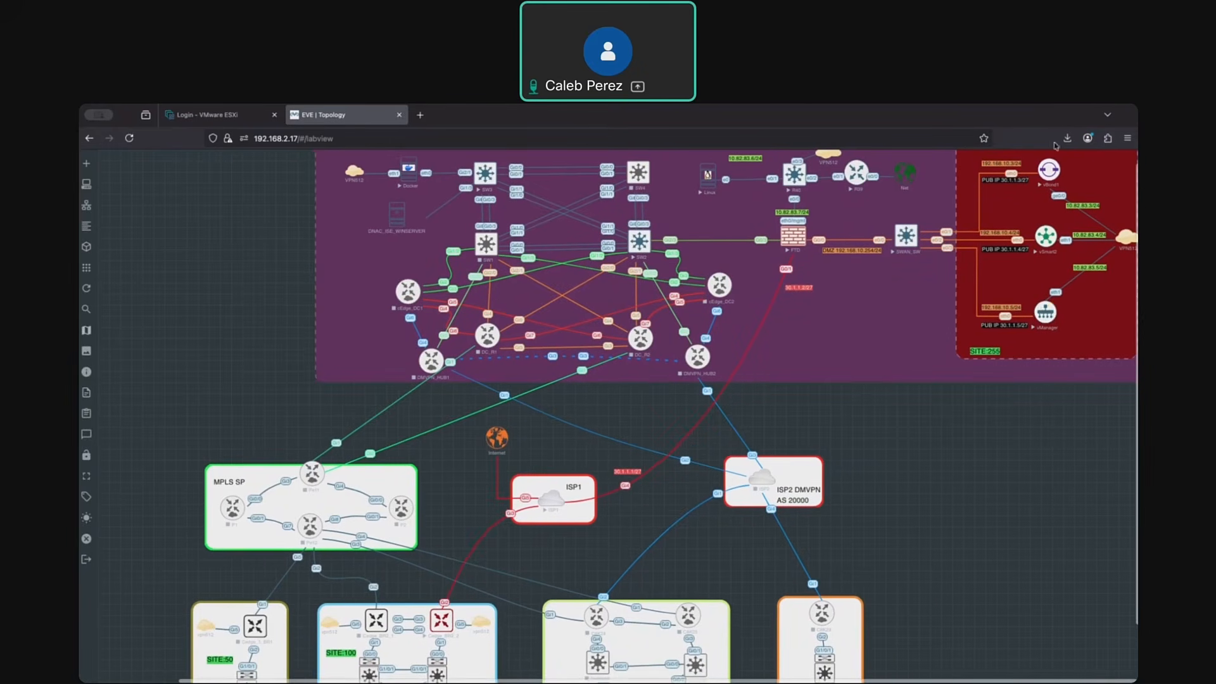
pyautogui.hscroll(1, 1070, 424)
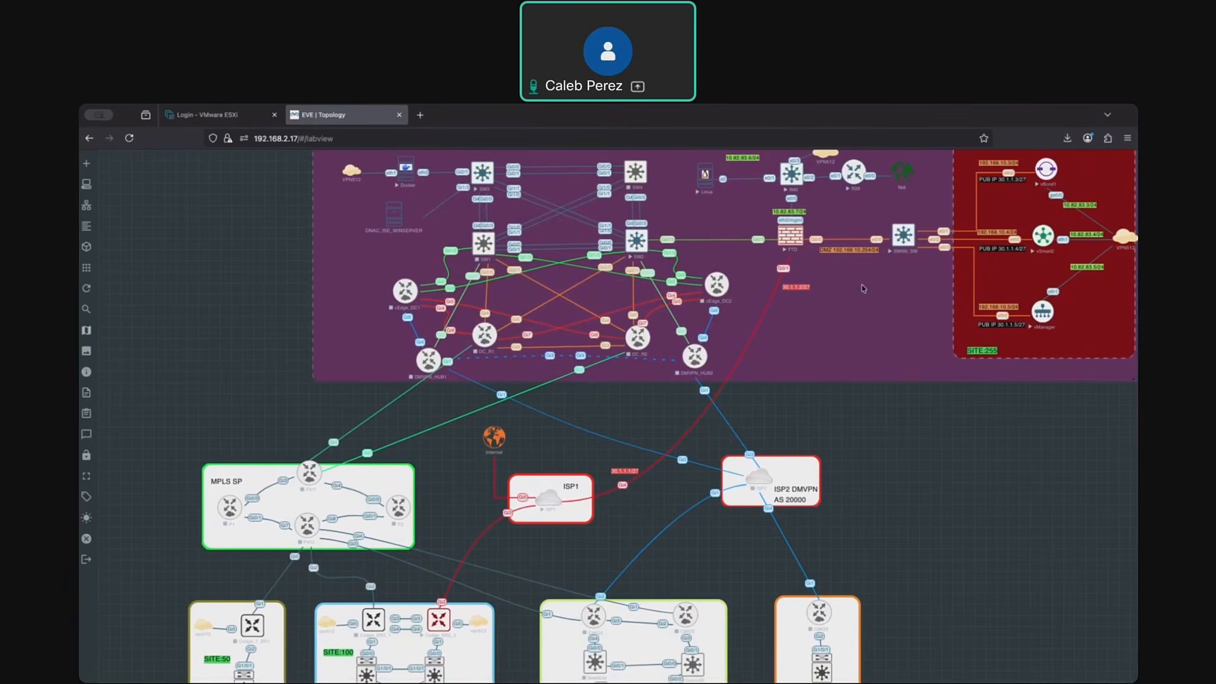
# - Switch to the Firewall Device Manager in RealVNC Viewer, load the FTD device page and inspect the details of interfaces 0/0 and 0/3
pyautogui.press('super+Tab')
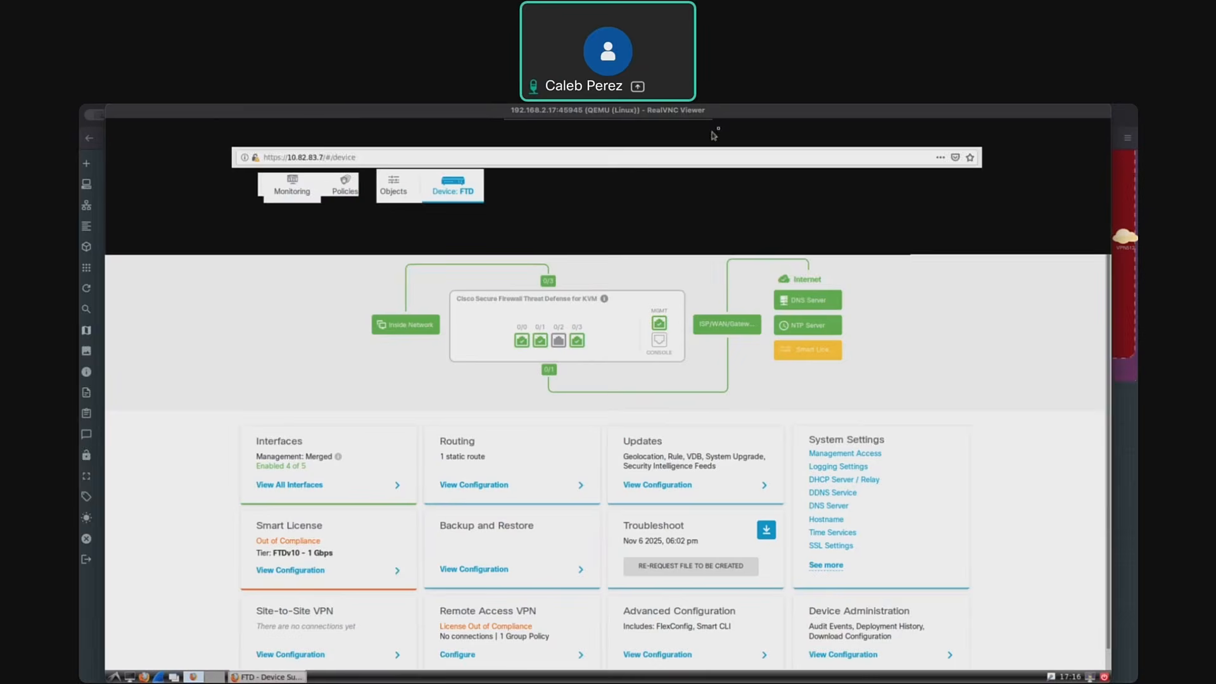
pyautogui.click(358, 152)
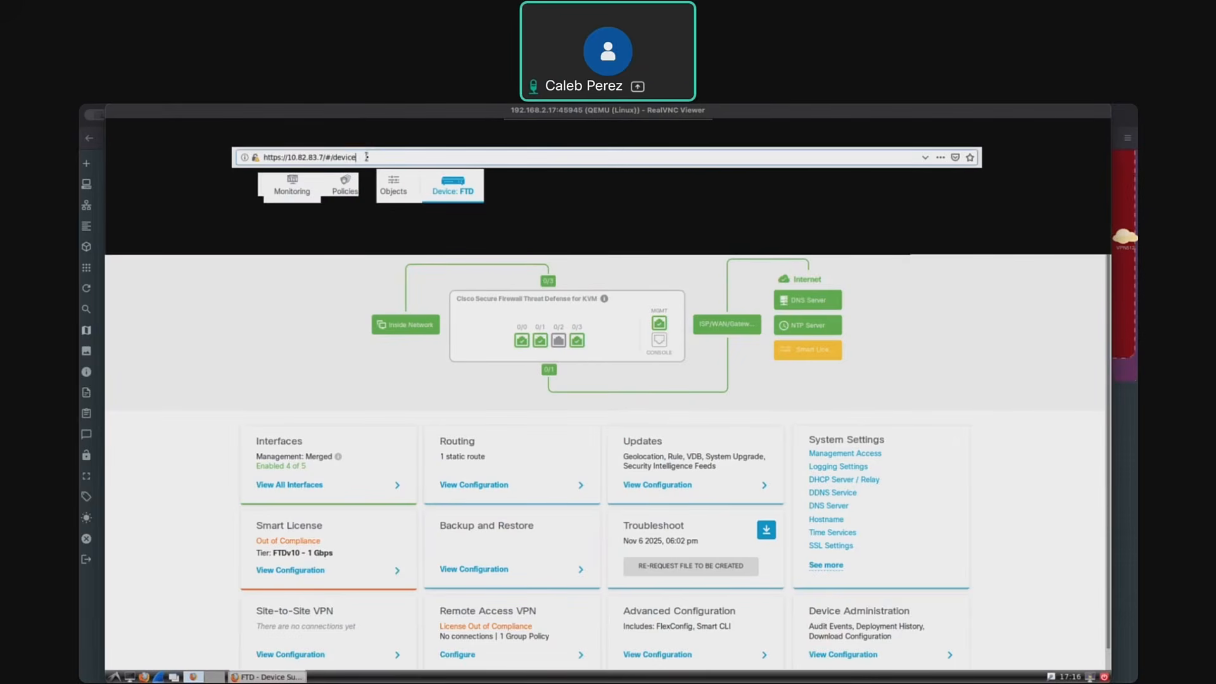
pyautogui.press('Return')
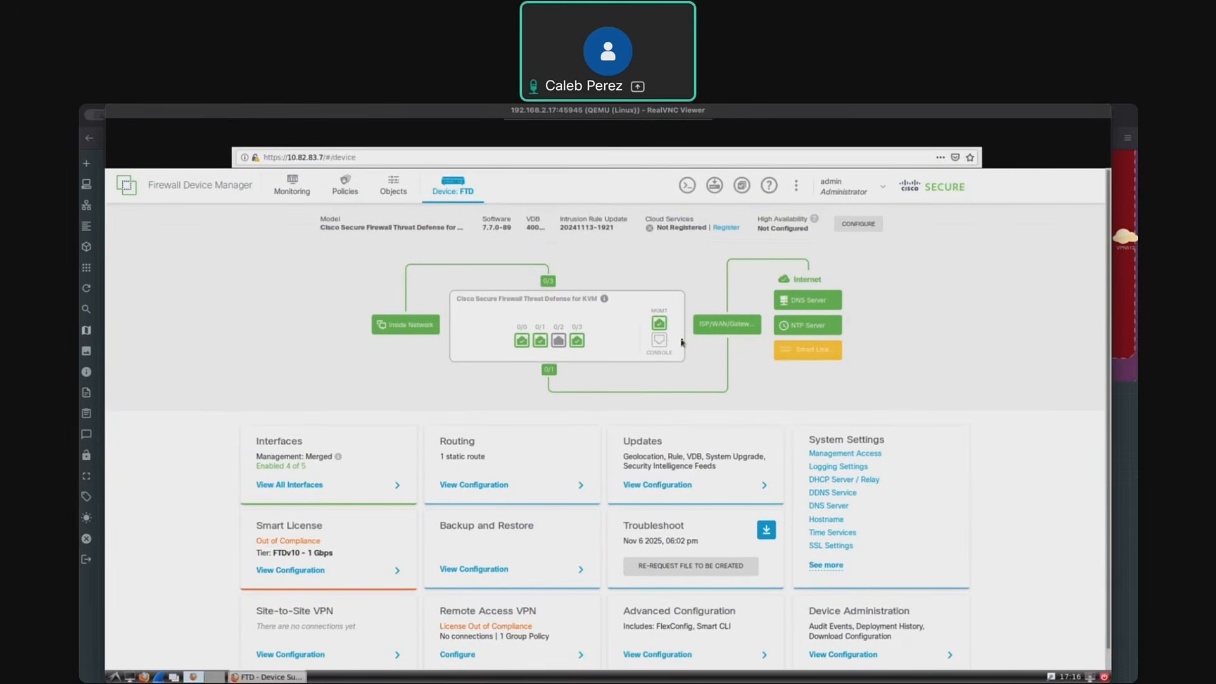
pyautogui.moveTo(663, 335)
pyautogui.moveTo(524, 340)
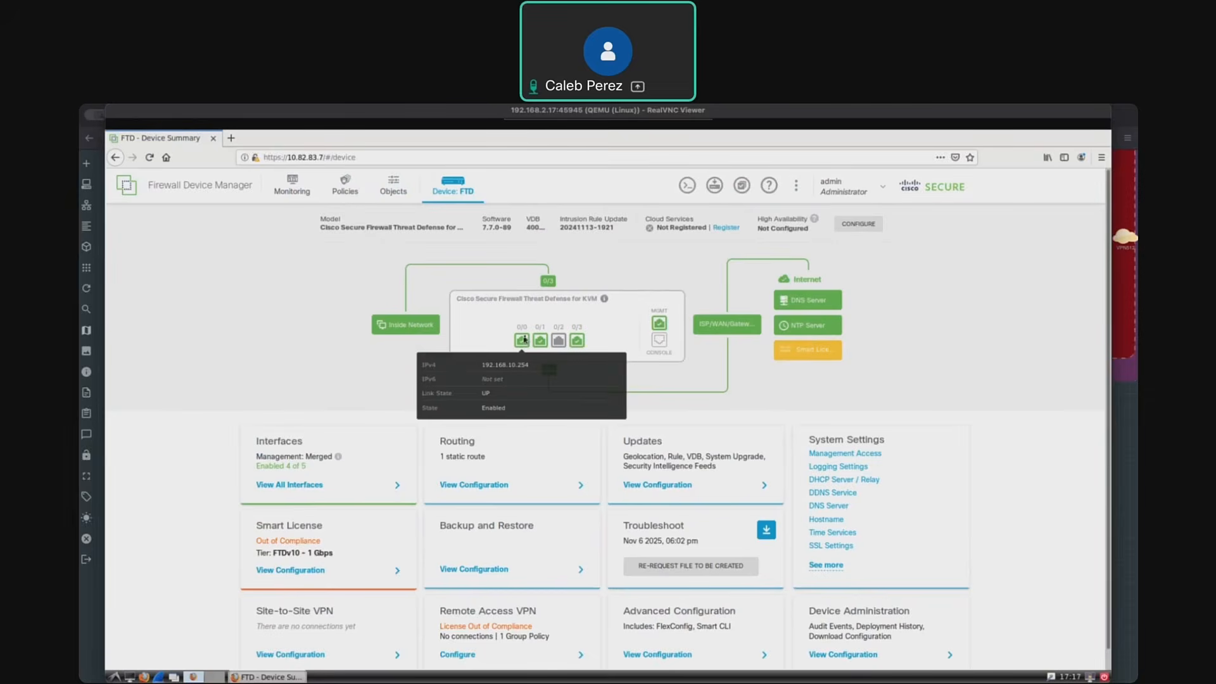
pyautogui.moveTo(576, 343)
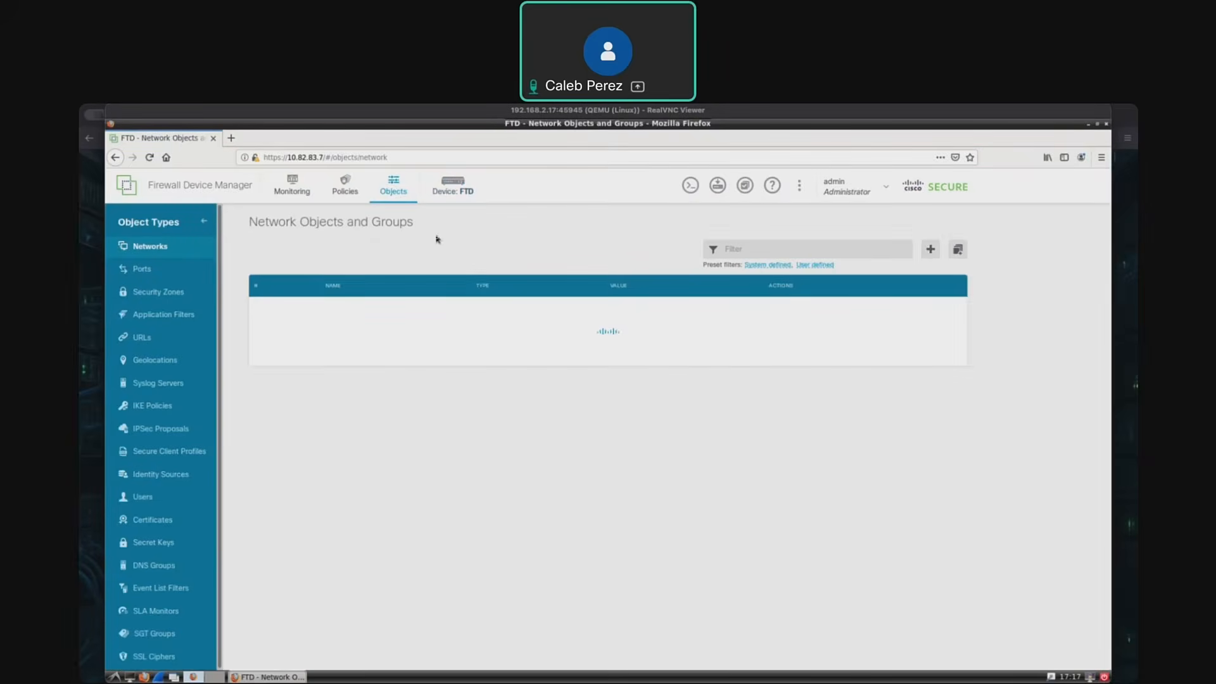
# - Show the firewall's access control policies and expand the dmz-to-outside rule's details
pyautogui.click(346, 185)
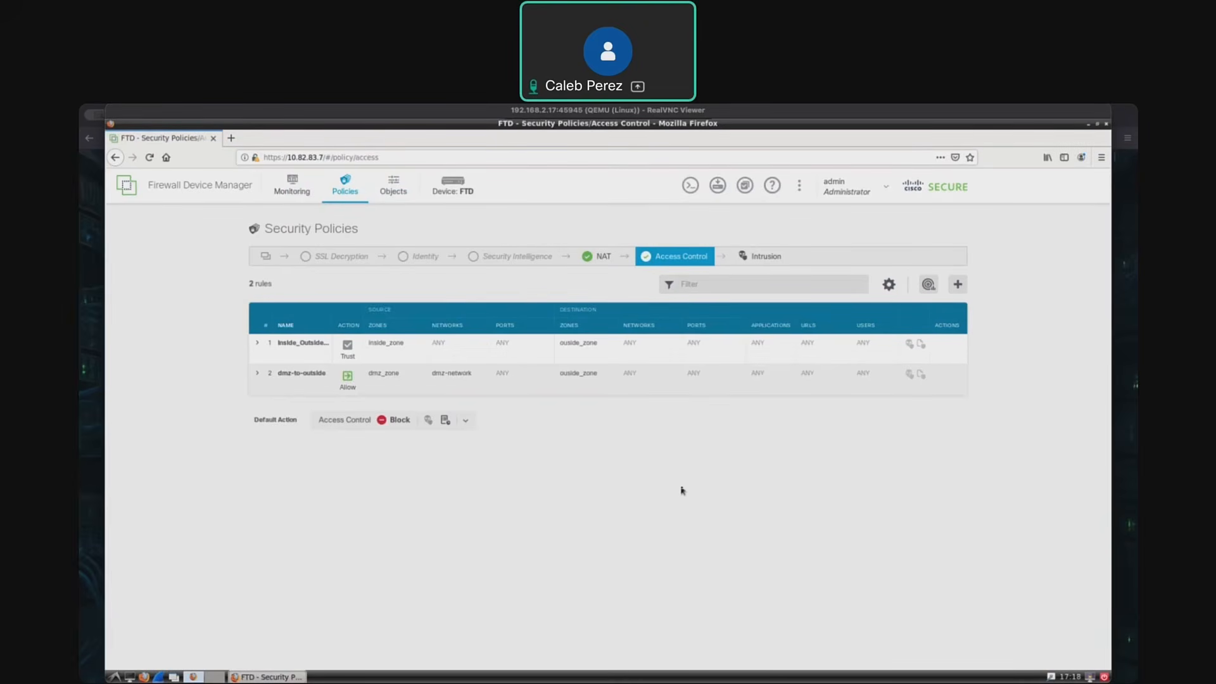
pyautogui.click(256, 373)
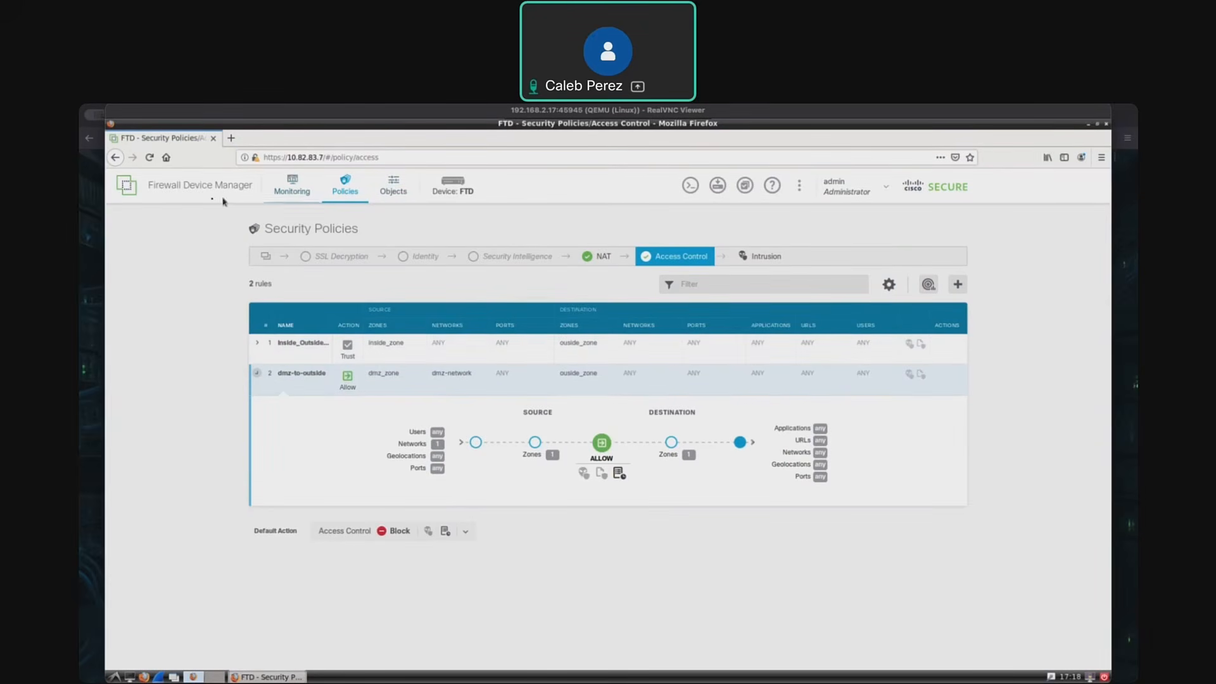
# - View the firewall's active sessions and its connection events under monitoring
pyautogui.click(291, 190)
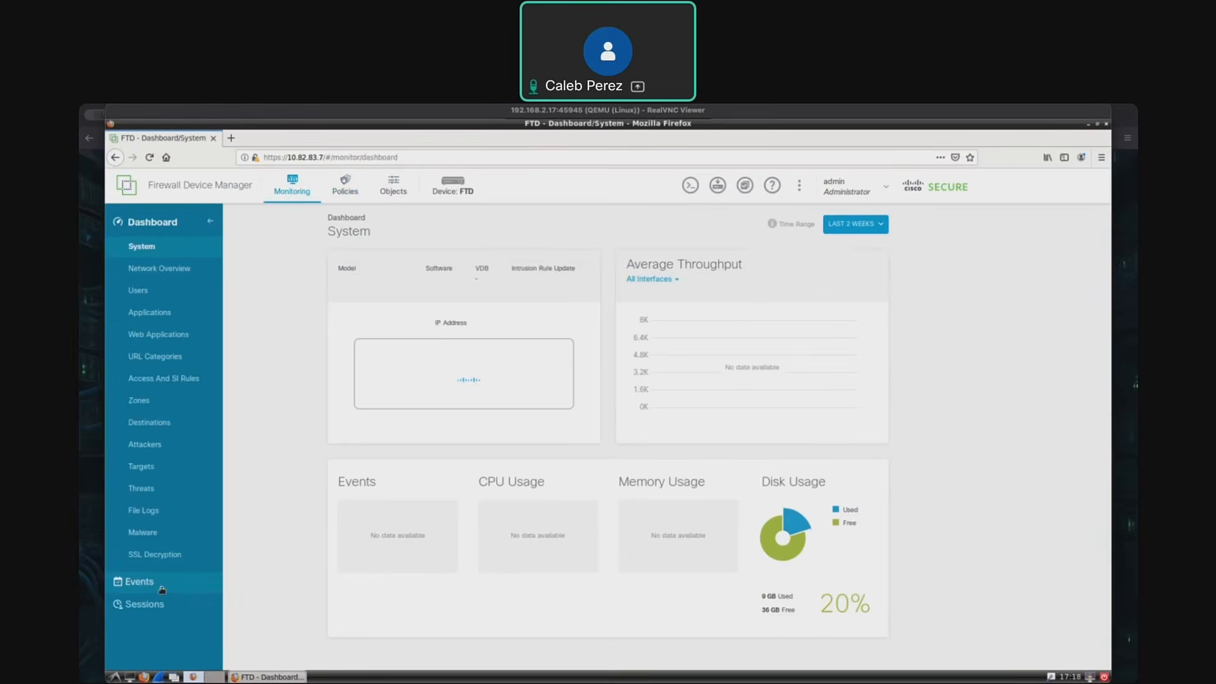
pyautogui.click(163, 606)
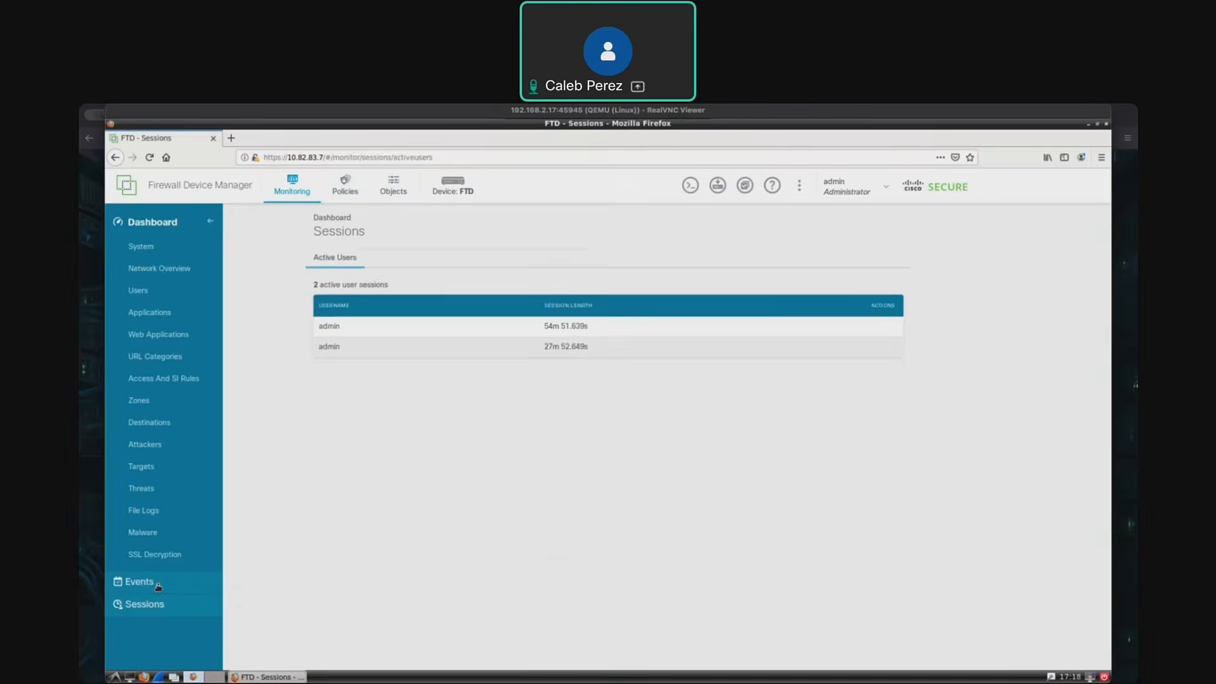
pyautogui.click(157, 583)
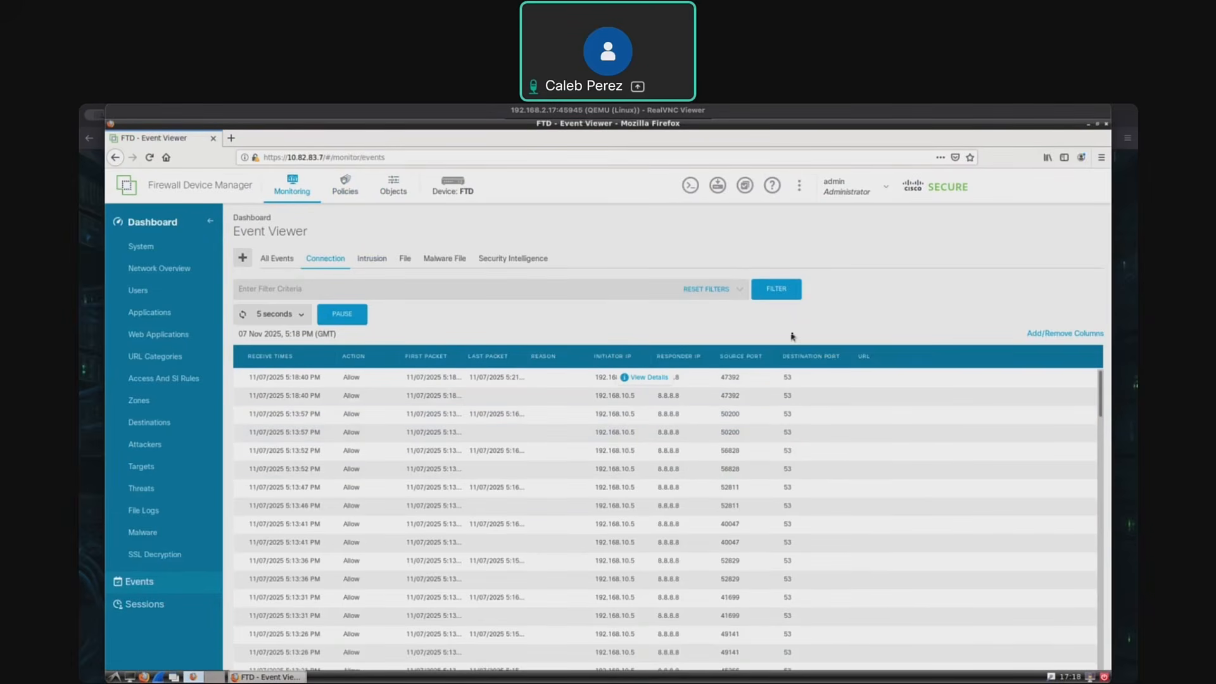
# - Switch to the vManager terminal session, ping 4.2.2.2 and stop the ping after a few replies
pyautogui.hotkey('ctrl', 'Up')
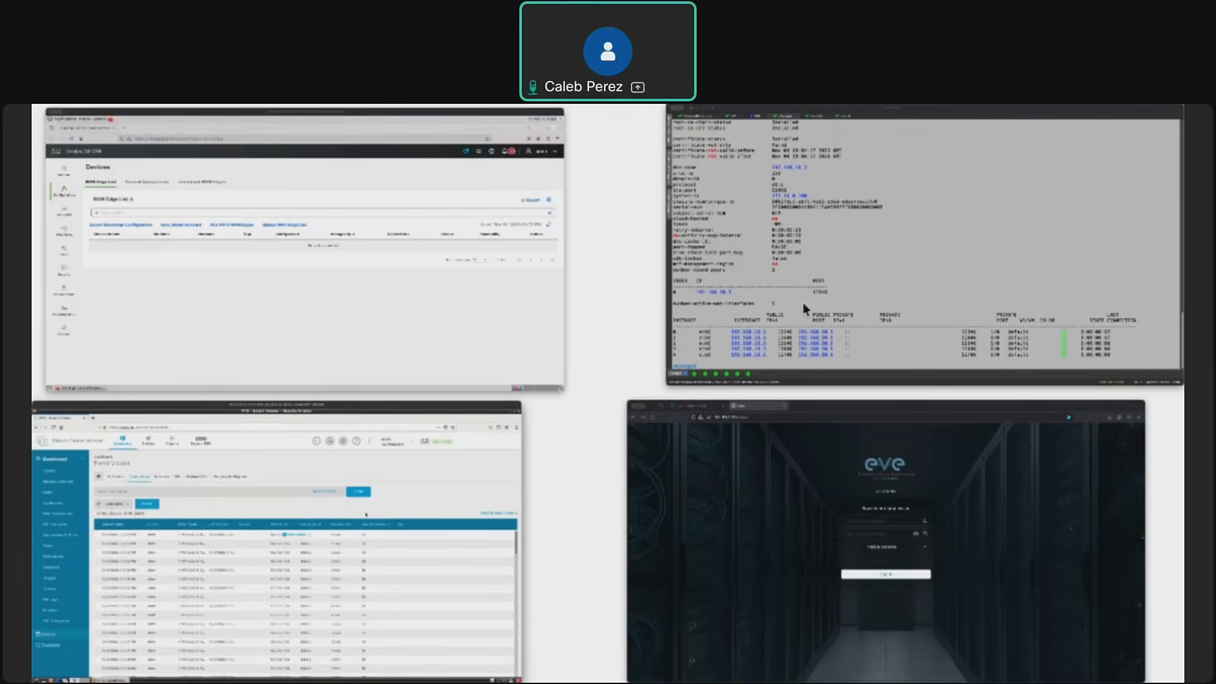
pyautogui.click(802, 302)
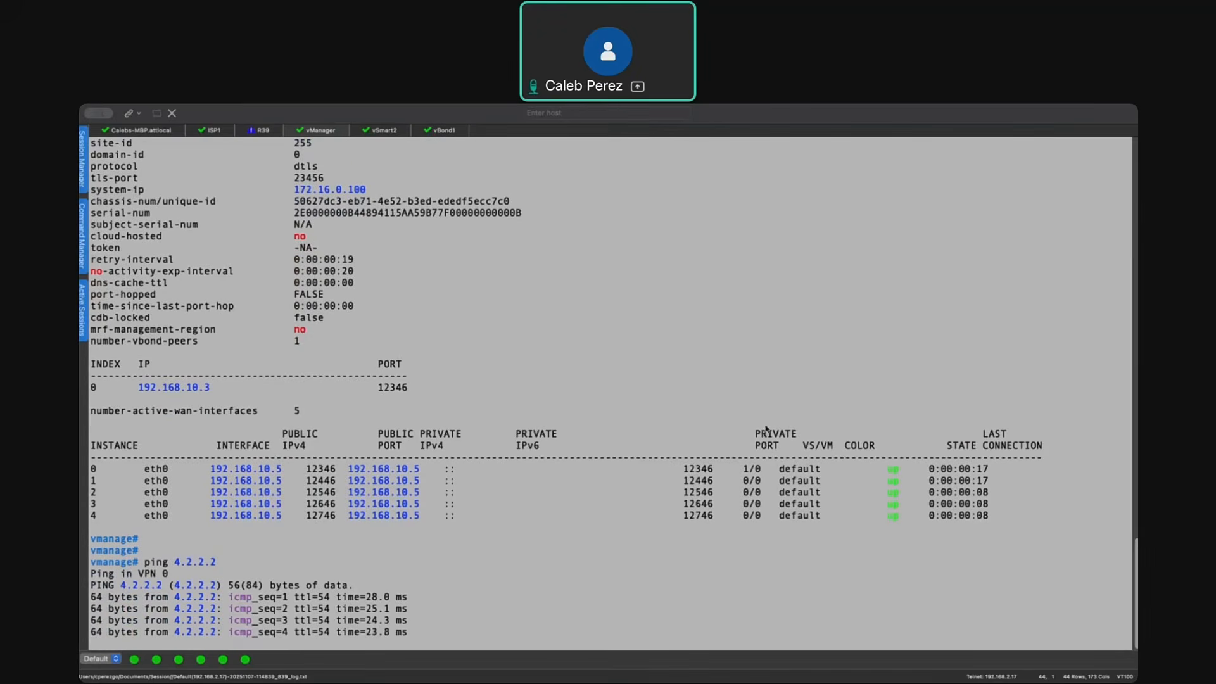
pyautogui.hotkey('ctrl', 'c')
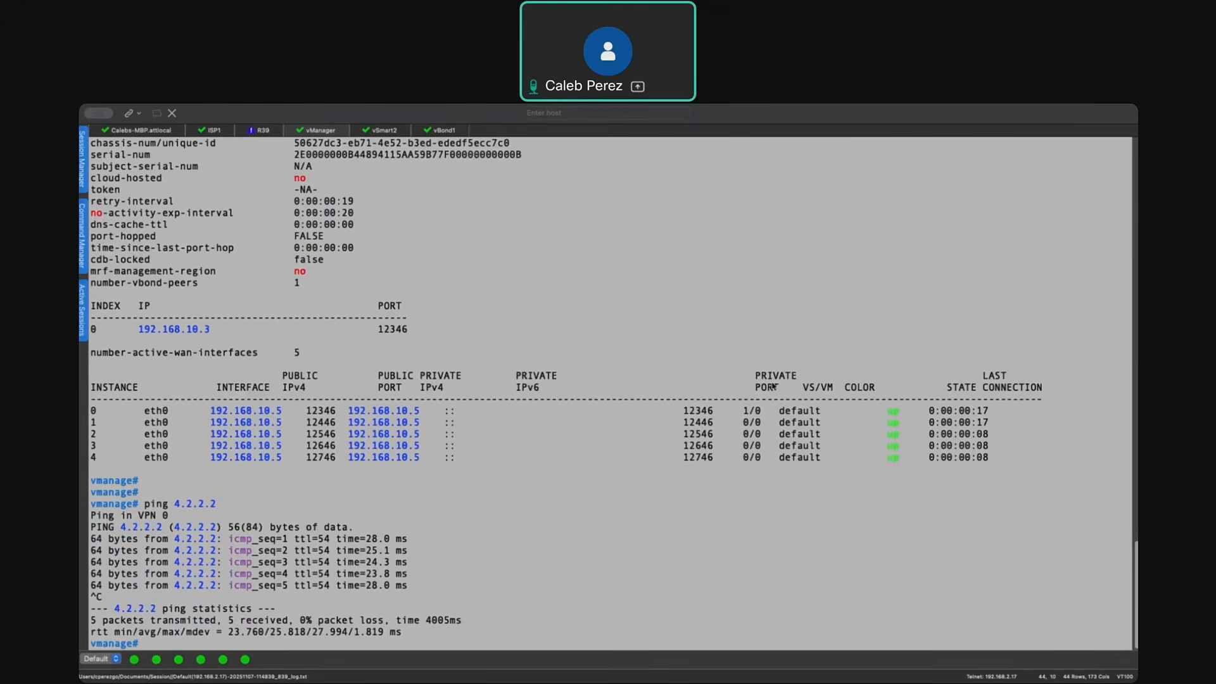
# - Return to the firewall's Event Viewer and check the connection events for traffic to 4.2.2.2
pyautogui.hotkey('ctrl', 'Up')
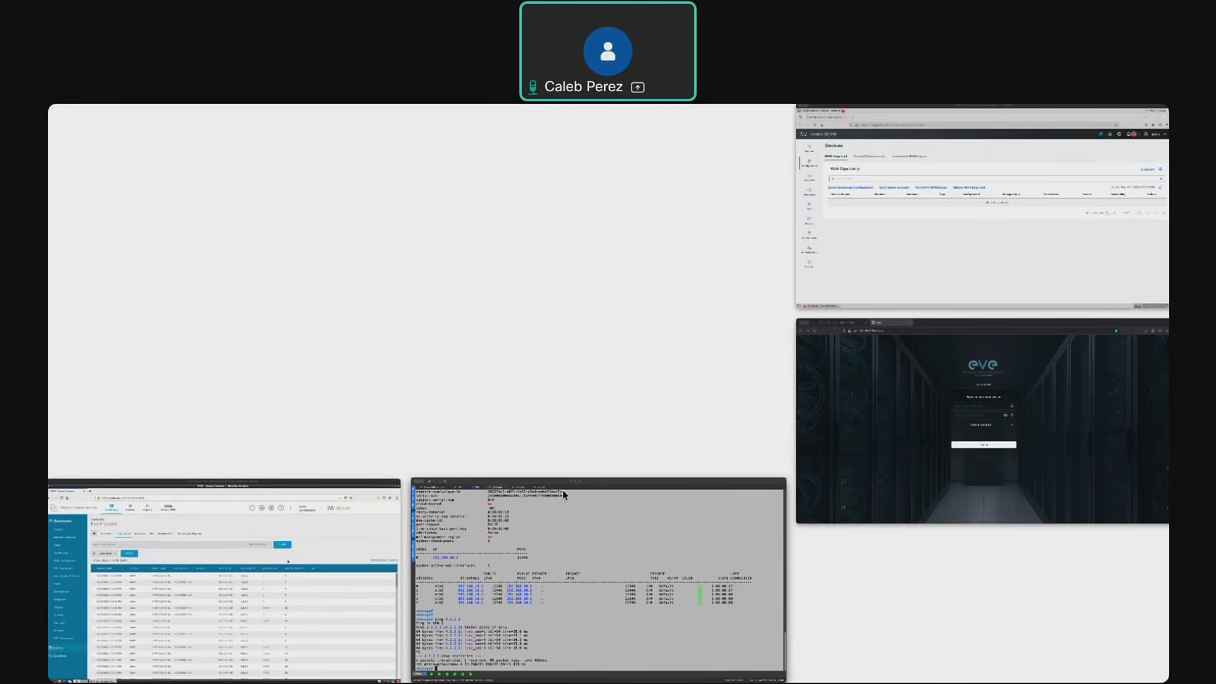
pyautogui.click(288, 564)
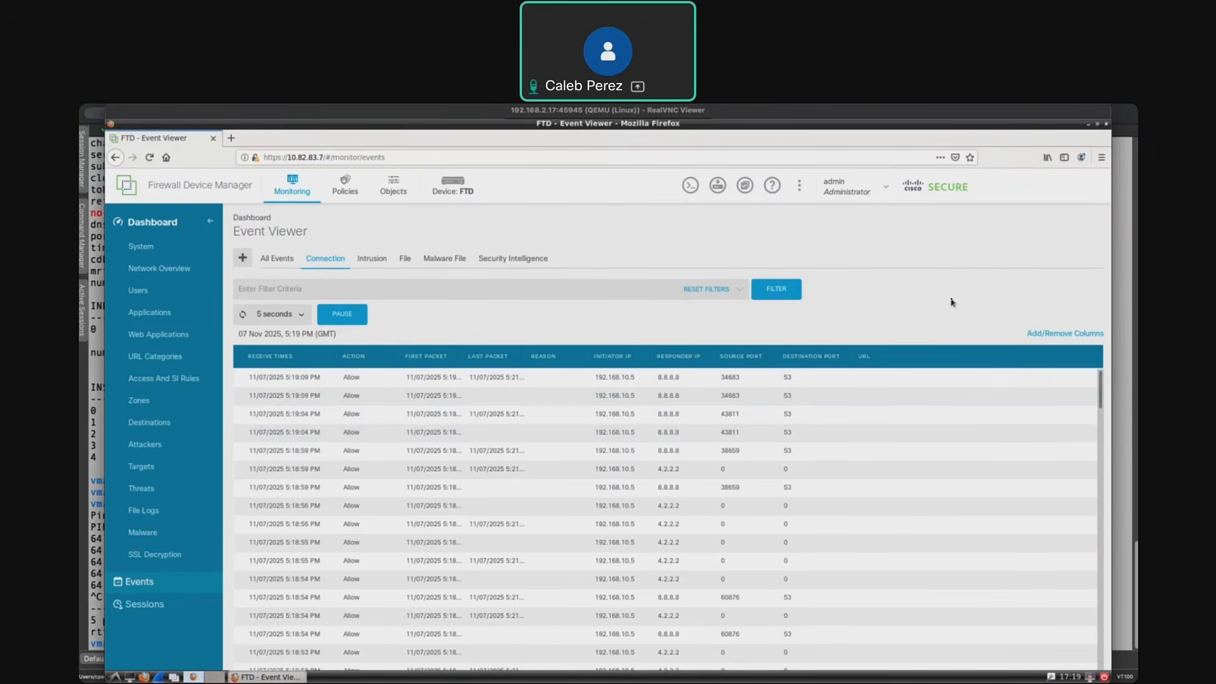
# - Switch from the firewall's Event Viewer to the Catalyst SD-WAN Manager window with the WAN Edge device list
pyautogui.press('super+Tab')
pyautogui.hotkey('ctrl', 'Up')
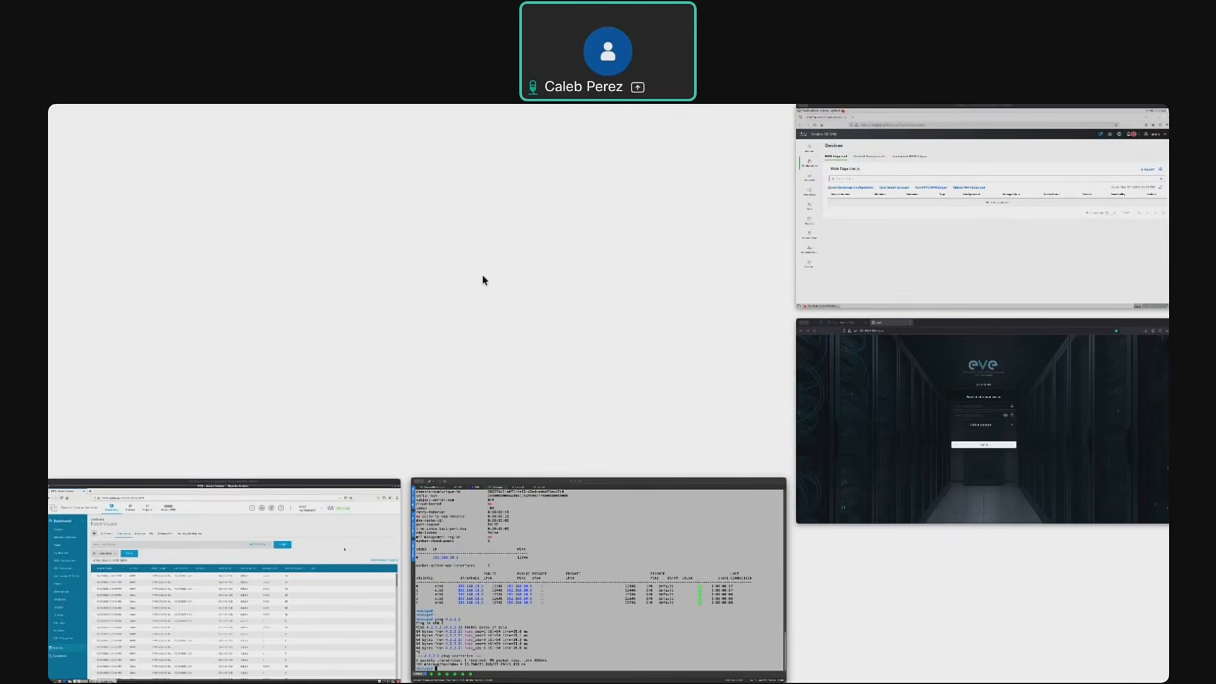
pyautogui.click(482, 280)
pyautogui.press('super+Tab')
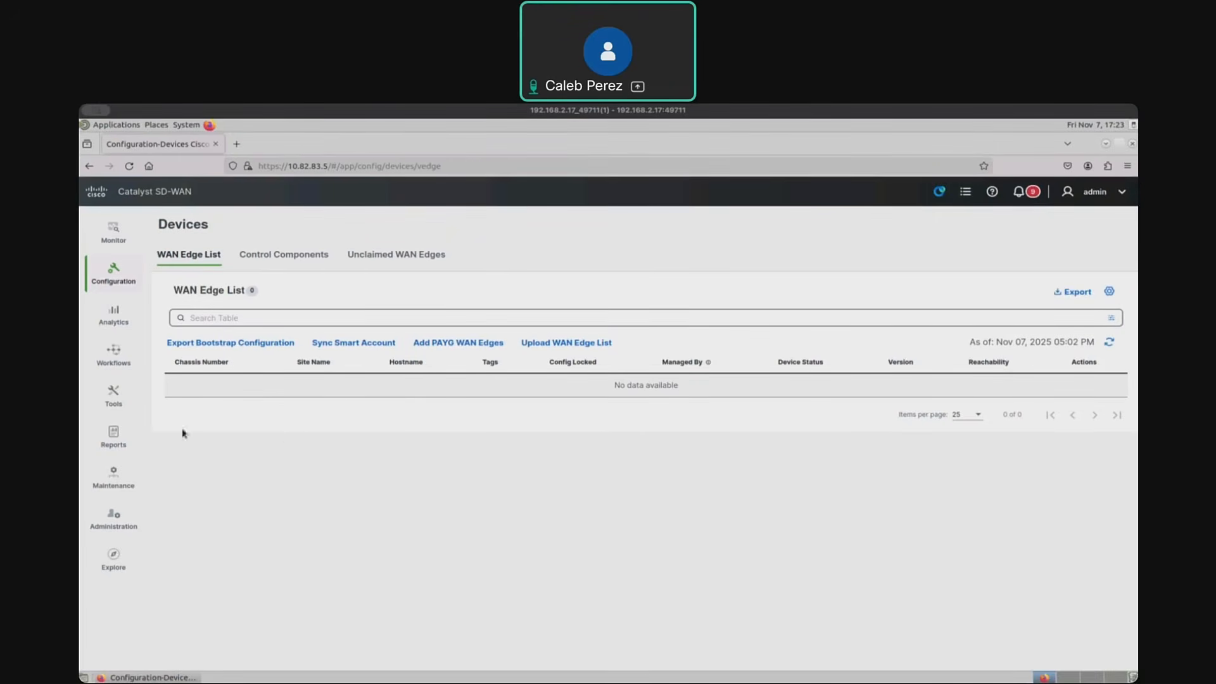
# - Review the Smart Account Credentials, PnP Connect Sync and Validator pages in the administration settings
pyautogui.click(116, 280)
pyautogui.moveTo(127, 496)
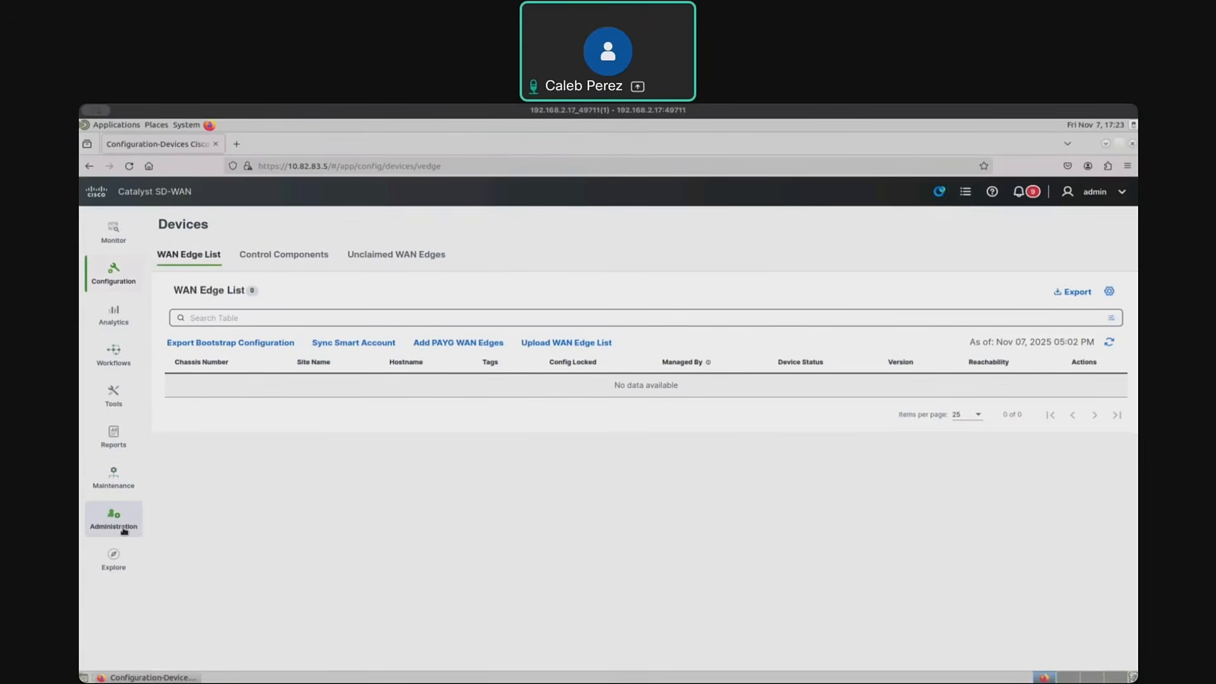
pyautogui.moveTo(121, 527)
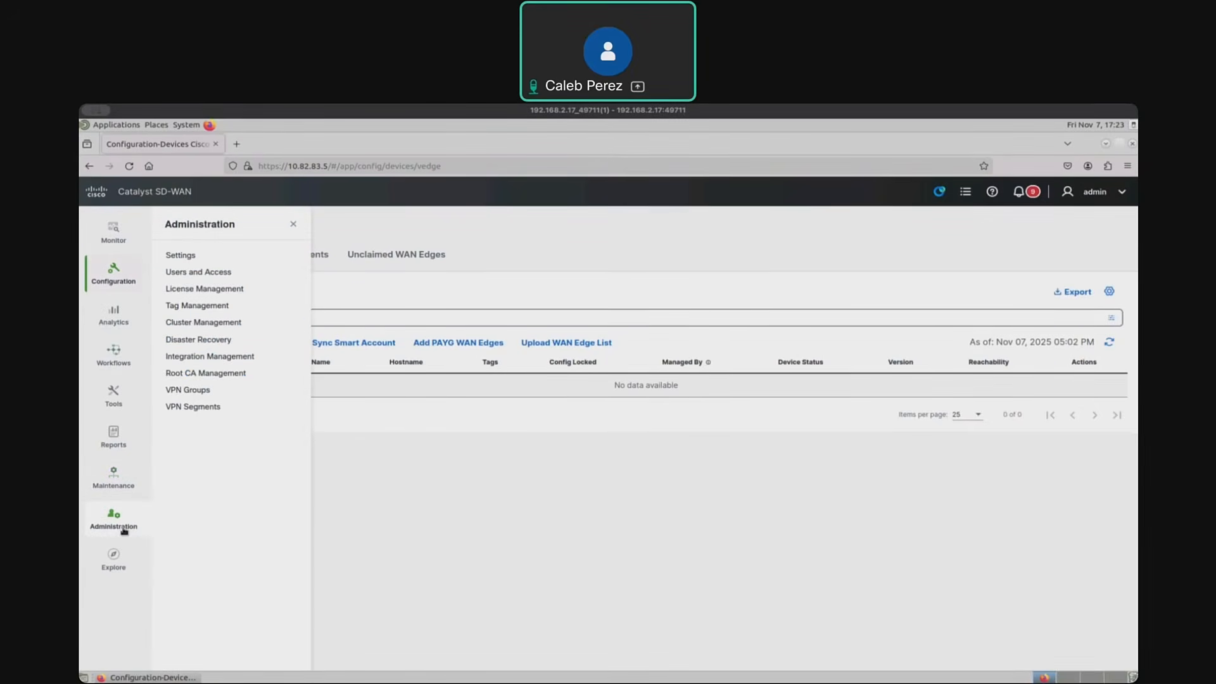
pyautogui.click(184, 256)
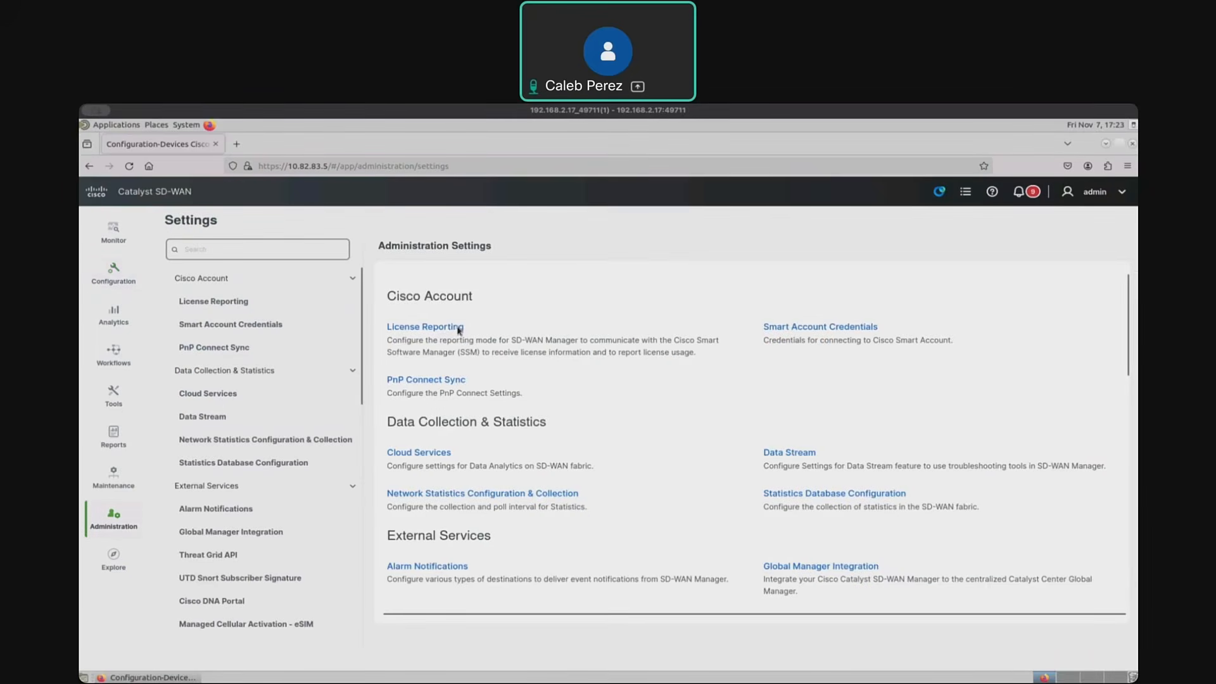
pyautogui.click(273, 327)
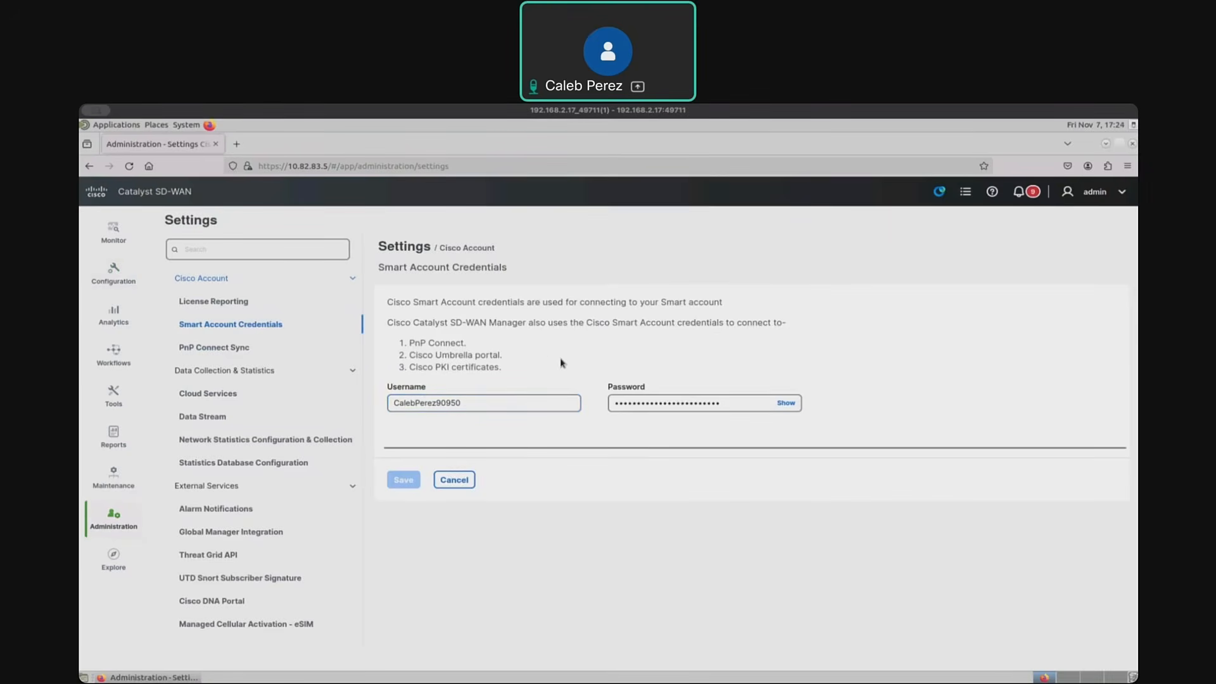
pyautogui.click(234, 348)
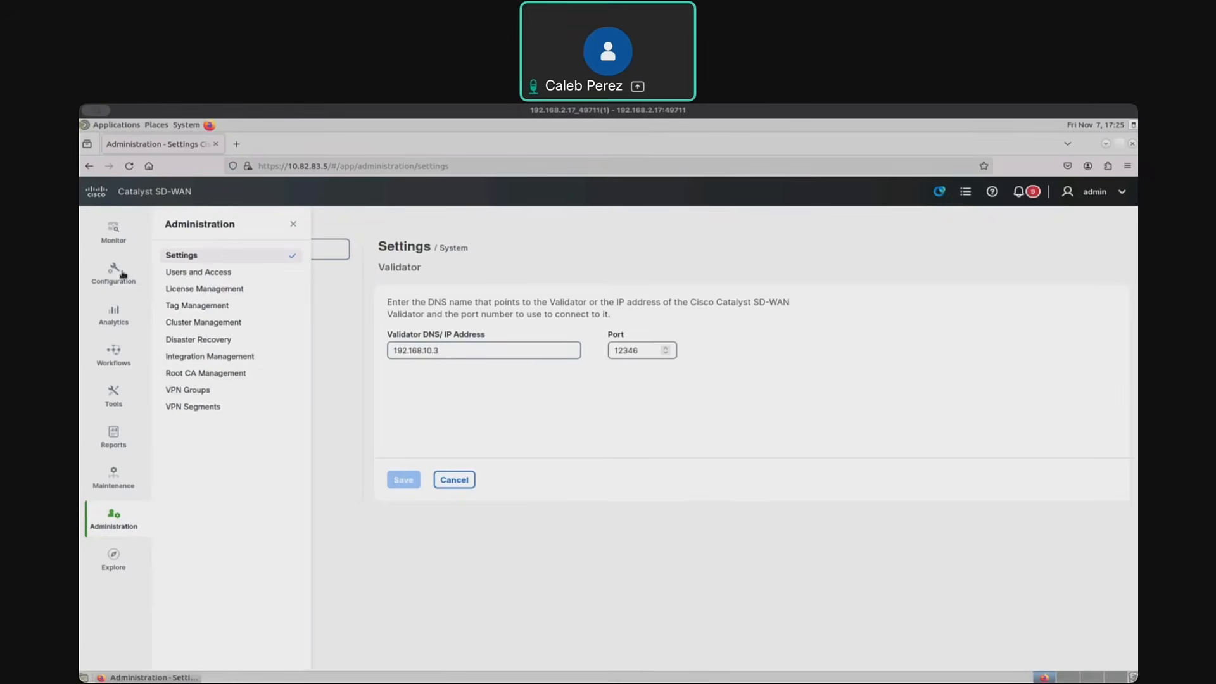
# - Return to the WAN Edge device list and start a Smart Account sync
pyautogui.moveTo(122, 274)
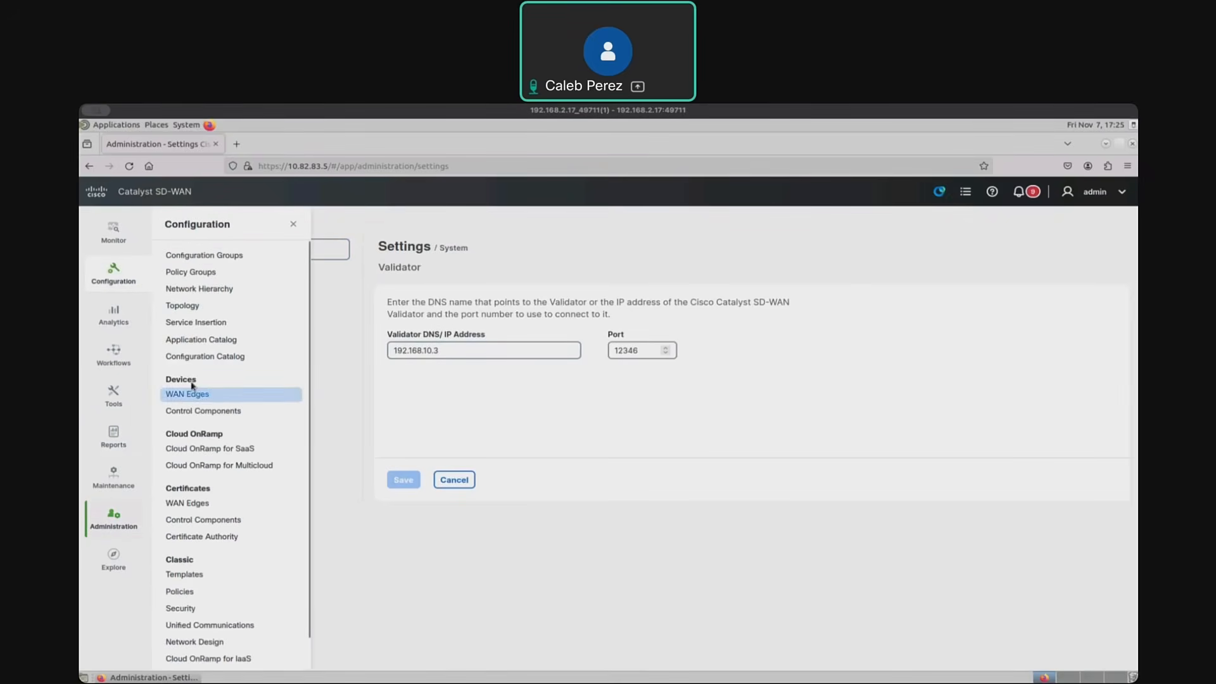
pyautogui.click(207, 413)
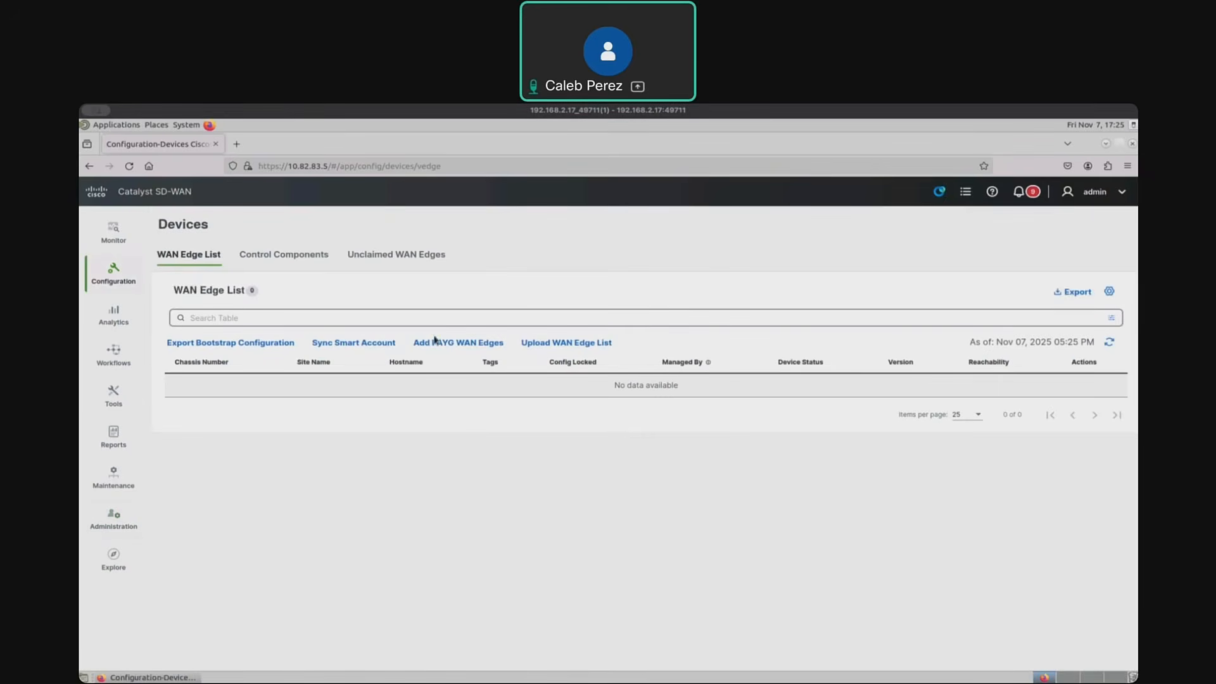
pyautogui.click(383, 344)
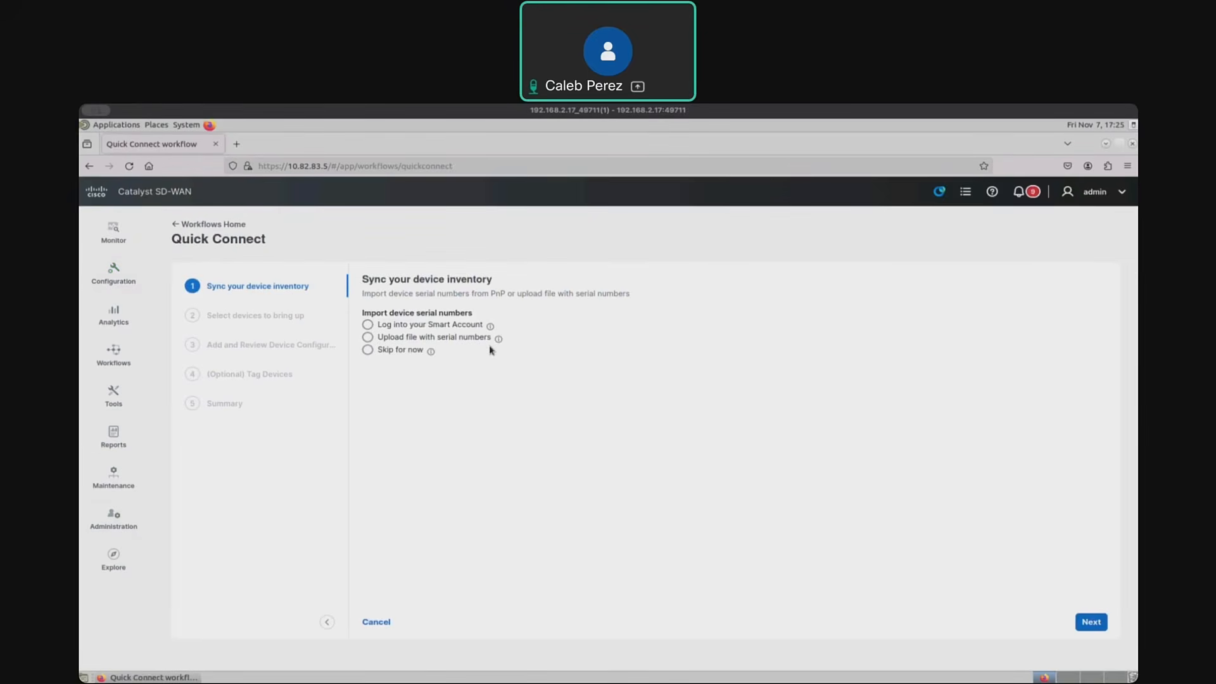
# - Choose to log into the Smart Account, enter its username and password, and sync the device inventory
pyautogui.click(368, 326)
pyautogui.click(411, 385)
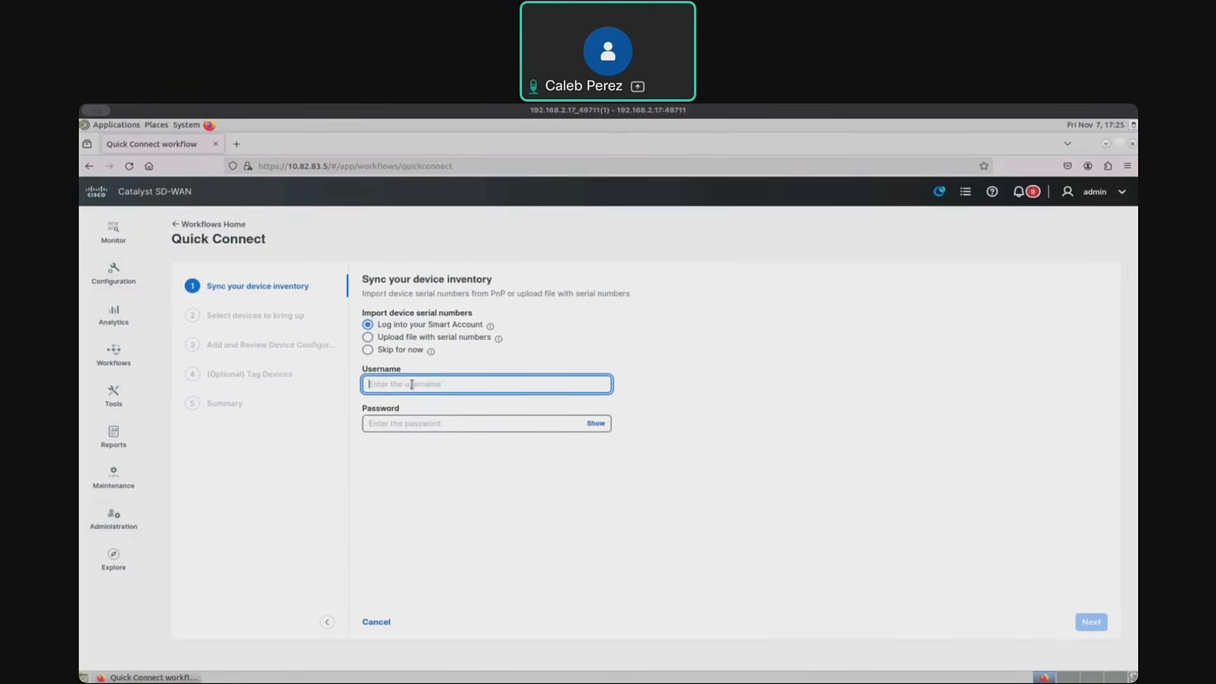
pyautogui.hotkey('ctrl', 'v')
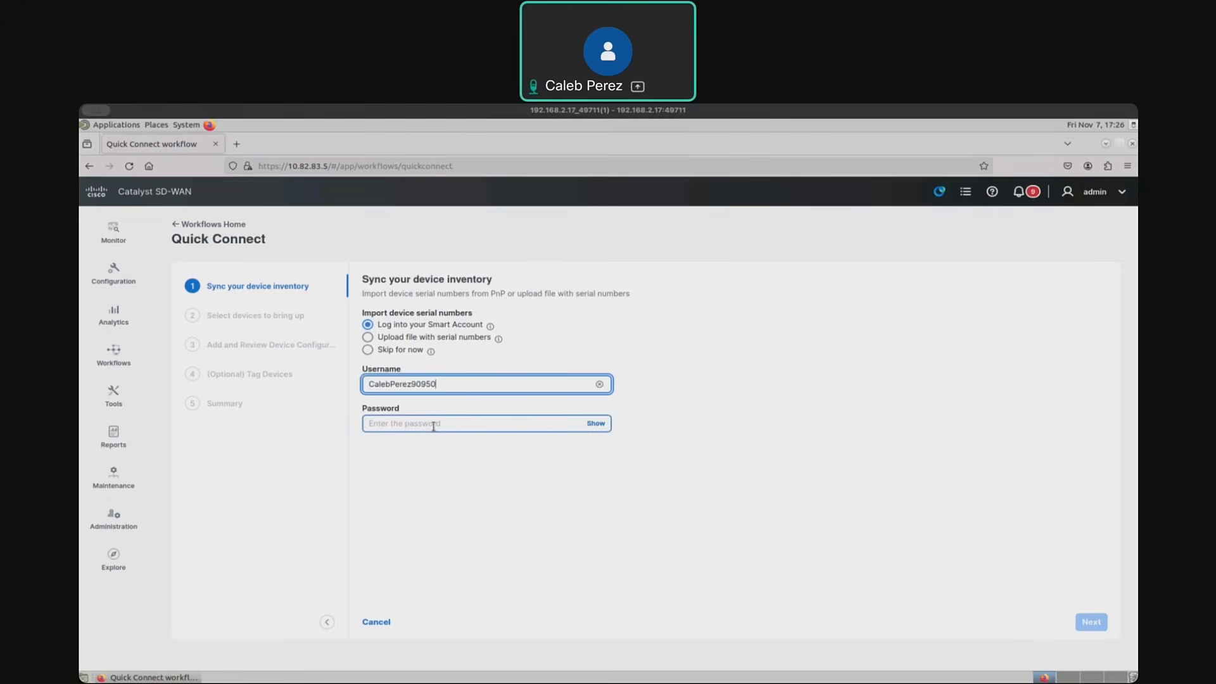
pyautogui.click(434, 423)
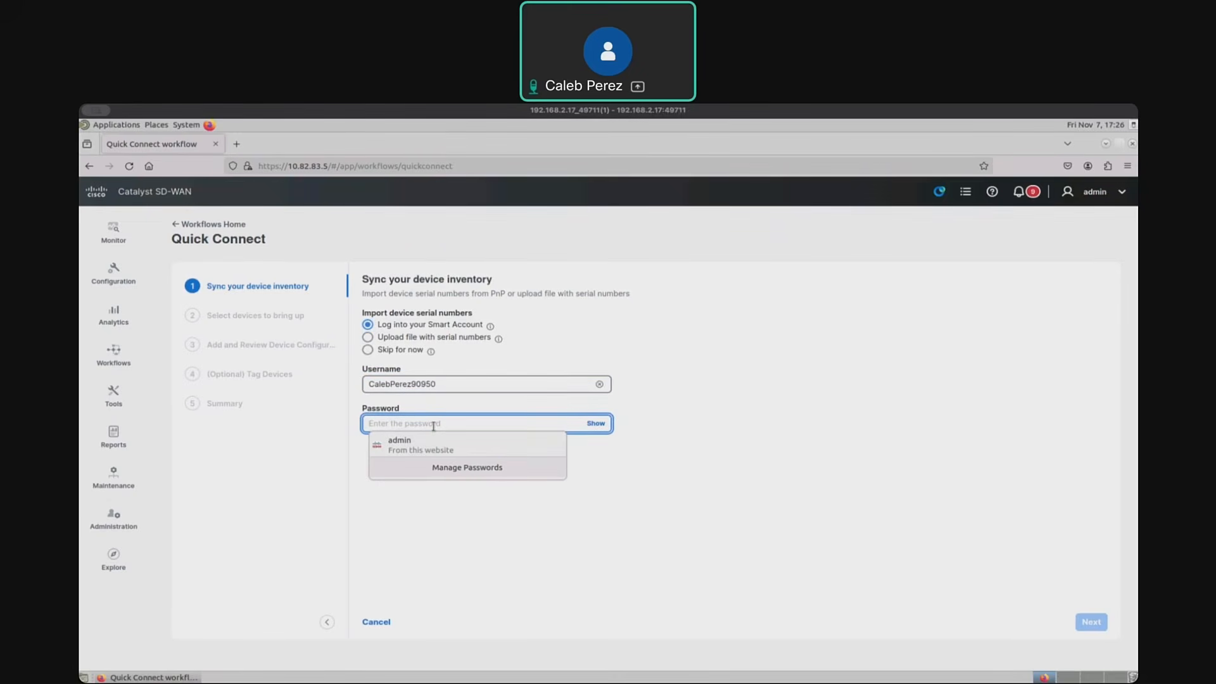
pyautogui.hotkey('ctrl', 'v')
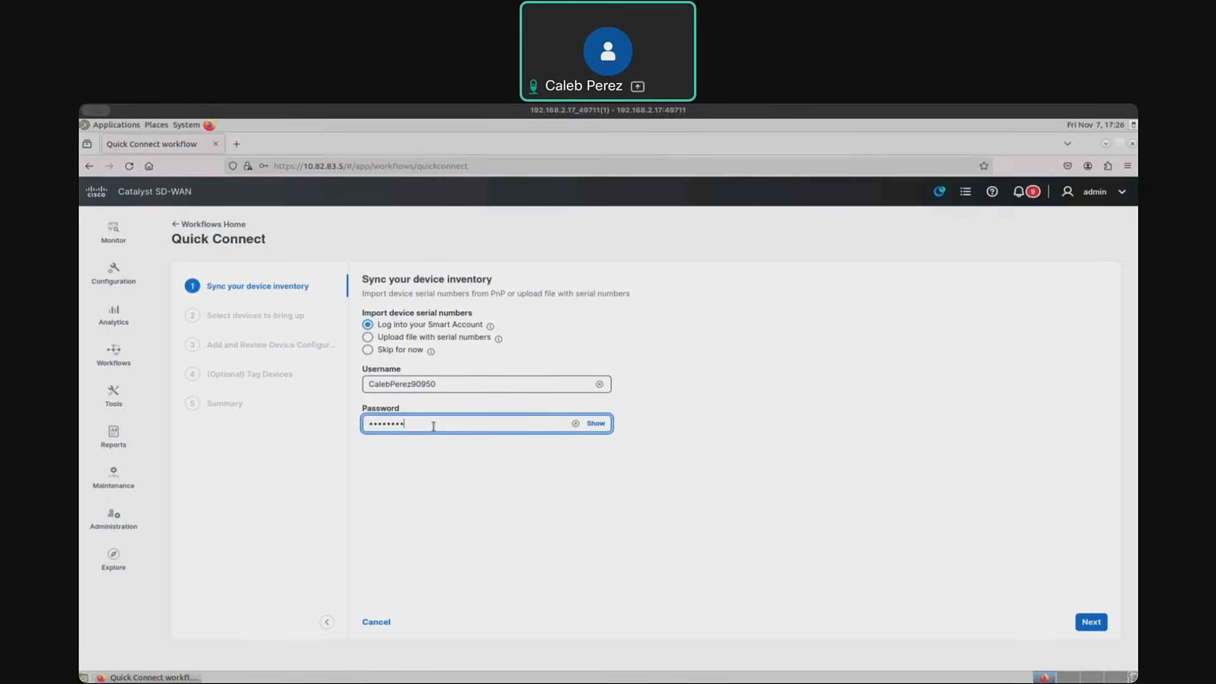
pyautogui.click(1101, 624)
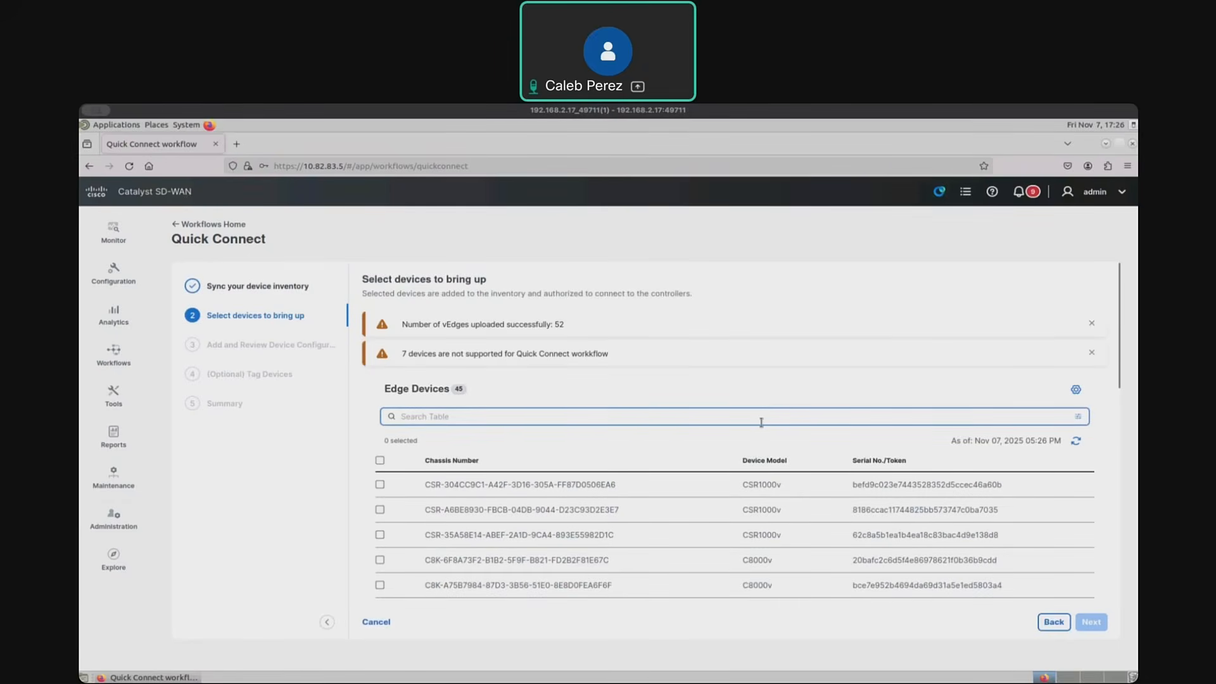
# - Look through the imported edge devices and filter the table by device model vedge-C8000V
pyautogui.scroll(-5, 763, 426)
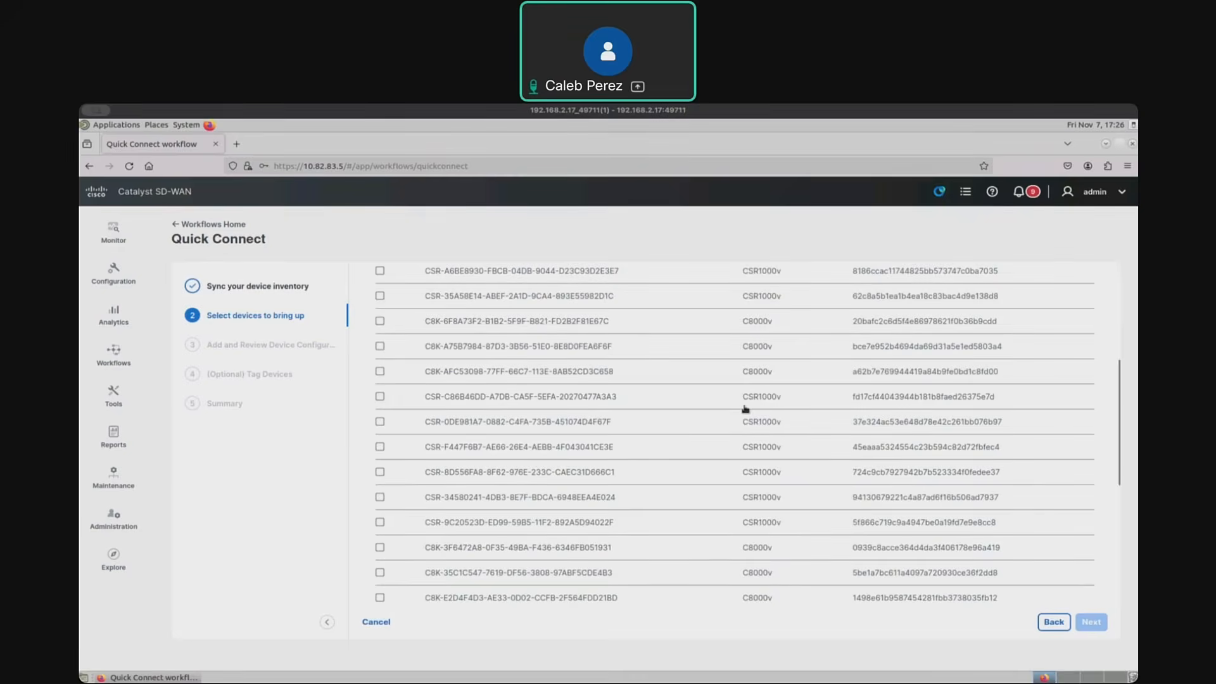
pyautogui.scroll(5, 745, 409)
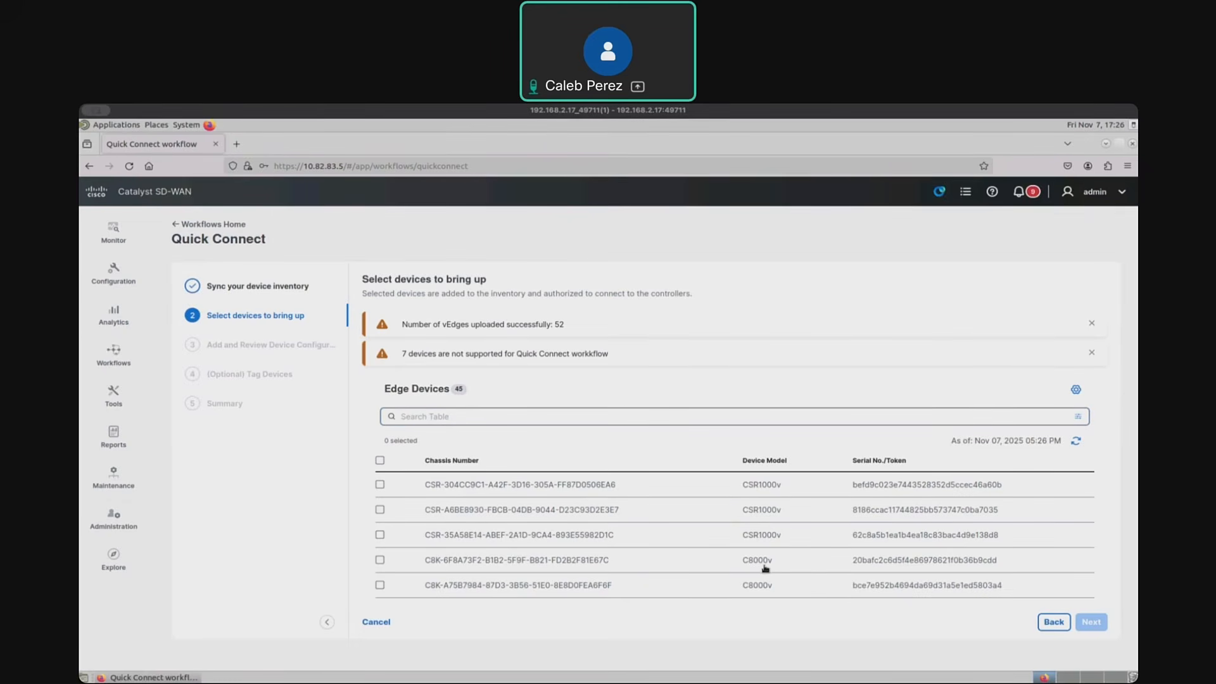
pyautogui.scroll(-10, 730, 564)
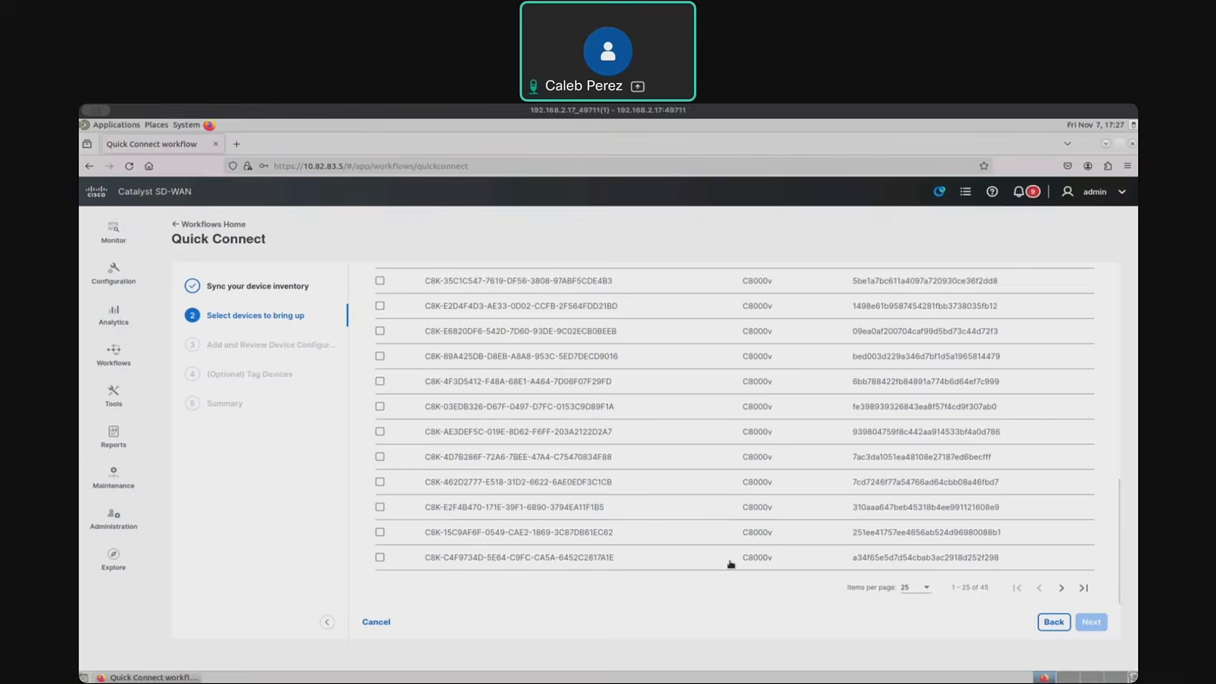
pyautogui.scroll(10, 731, 564)
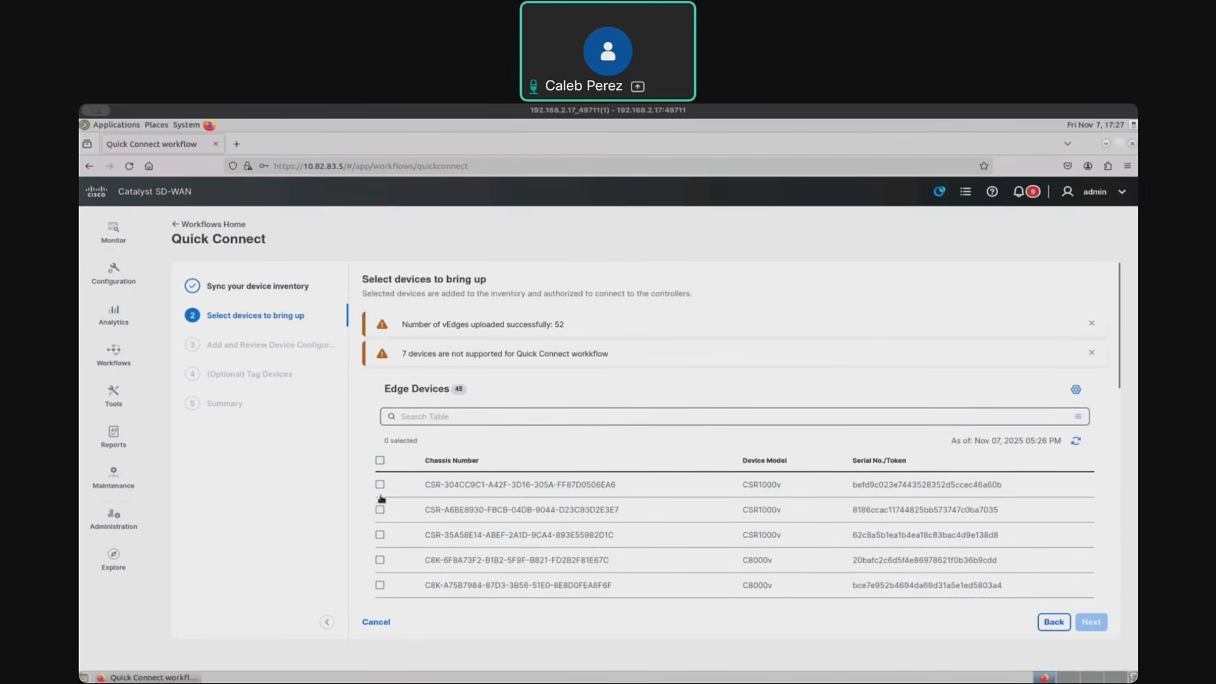
pyautogui.click(1066, 419)
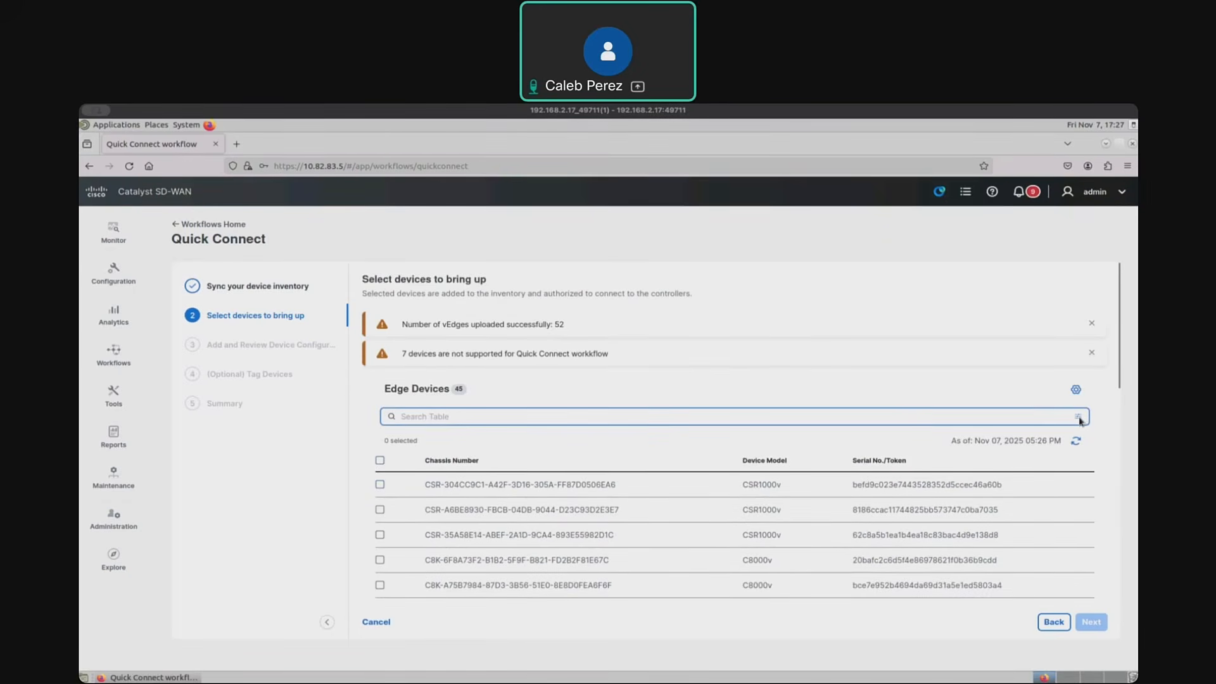
pyautogui.scroll(-2, 1080, 421)
pyautogui.scroll(-2, 1079, 421)
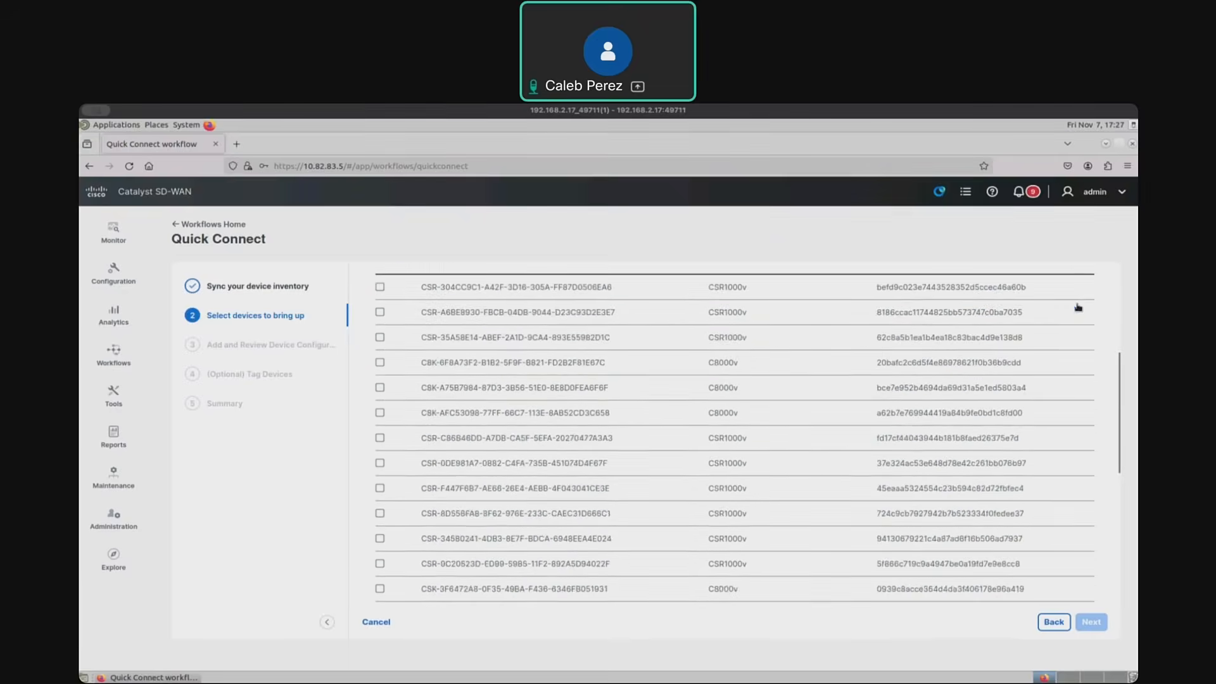
pyautogui.scroll(5, 739, 333)
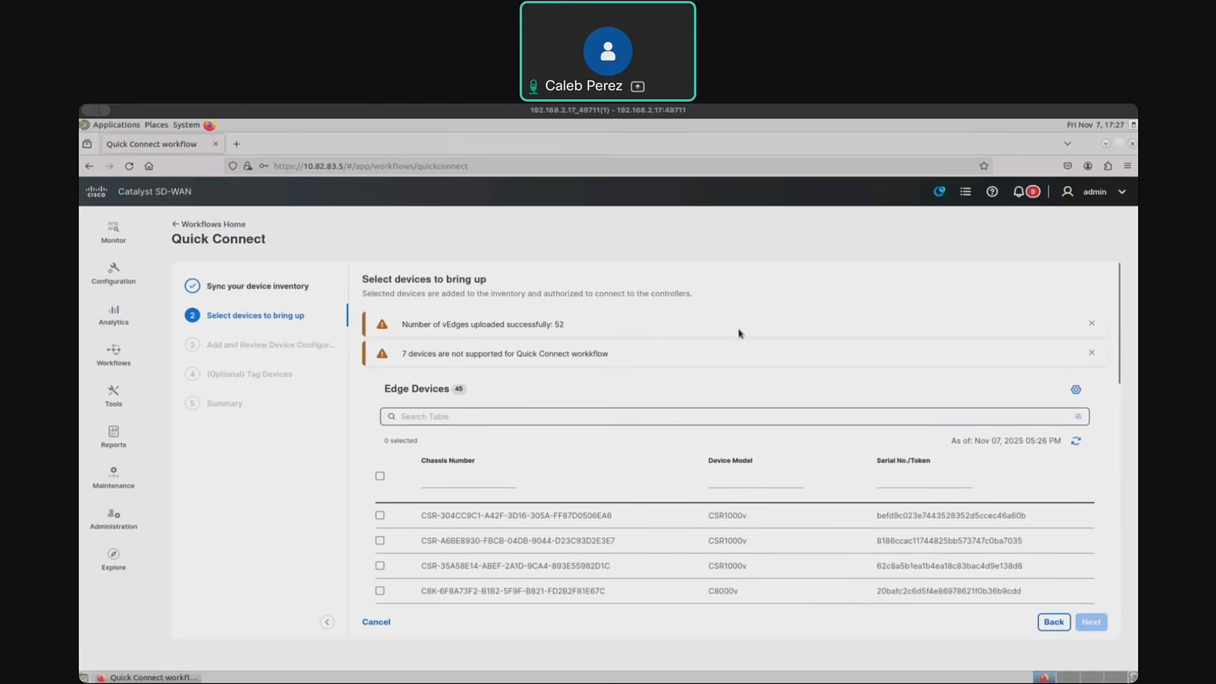
pyautogui.click(724, 480)
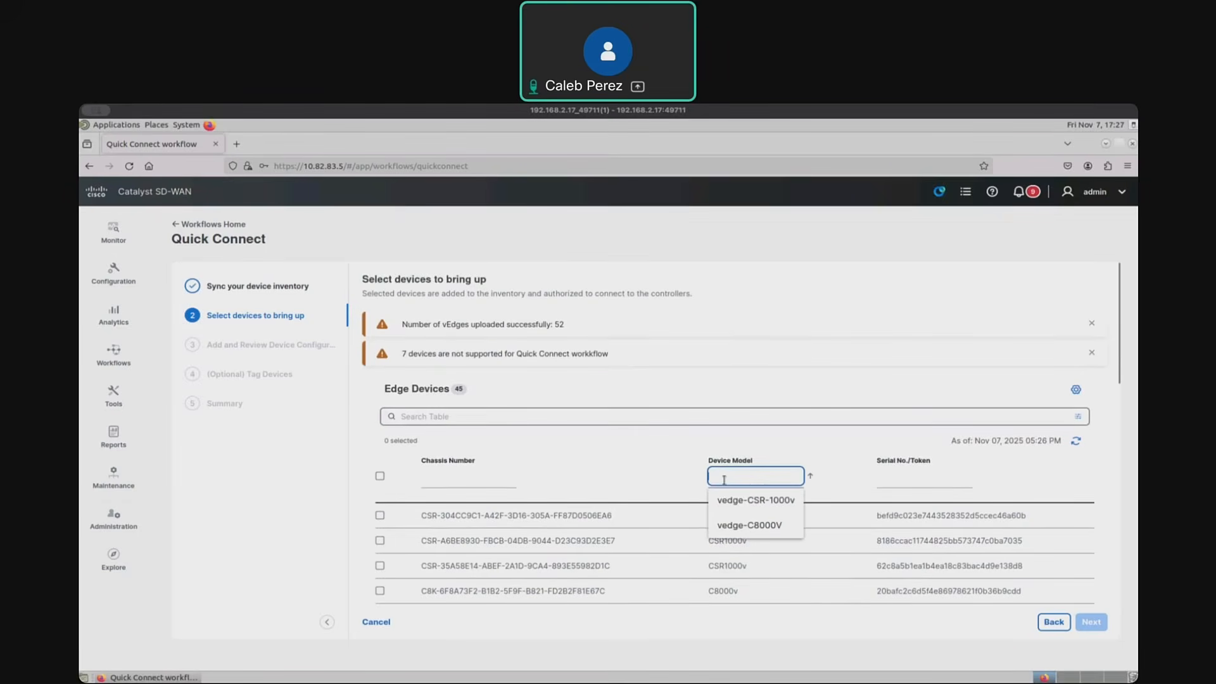
pyautogui.click(747, 531)
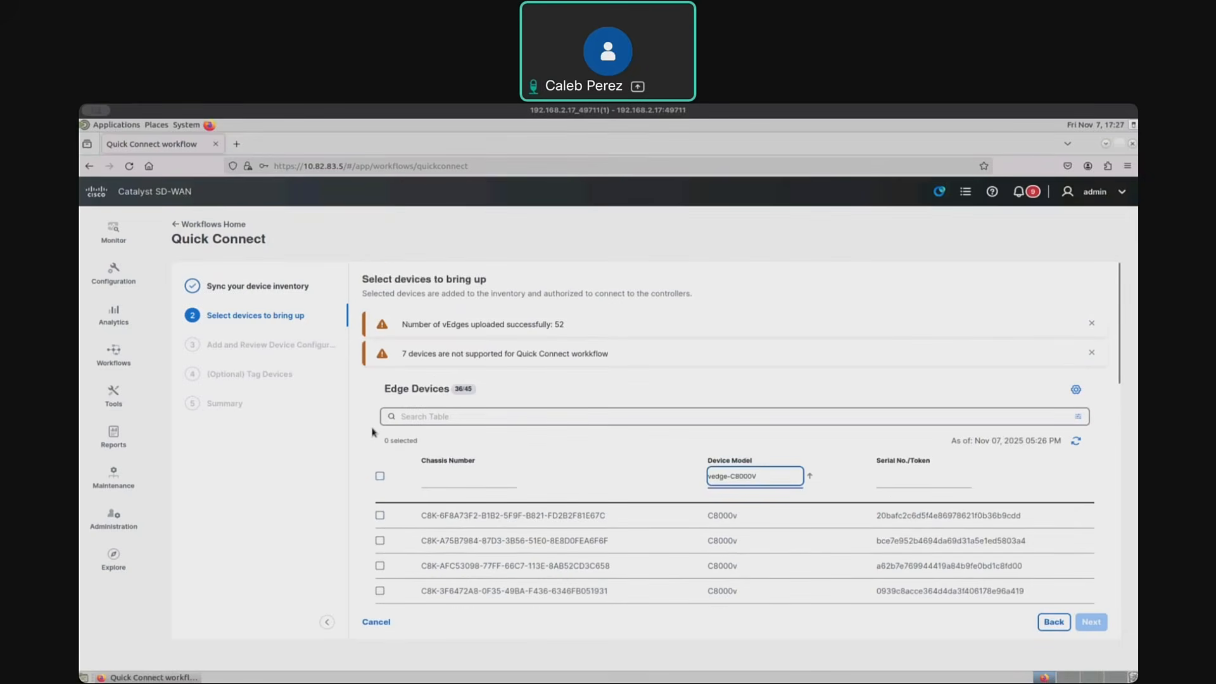
# - Select all filtered edge devices, clear that selection again and dismiss the notices above the table
pyautogui.click(380, 477)
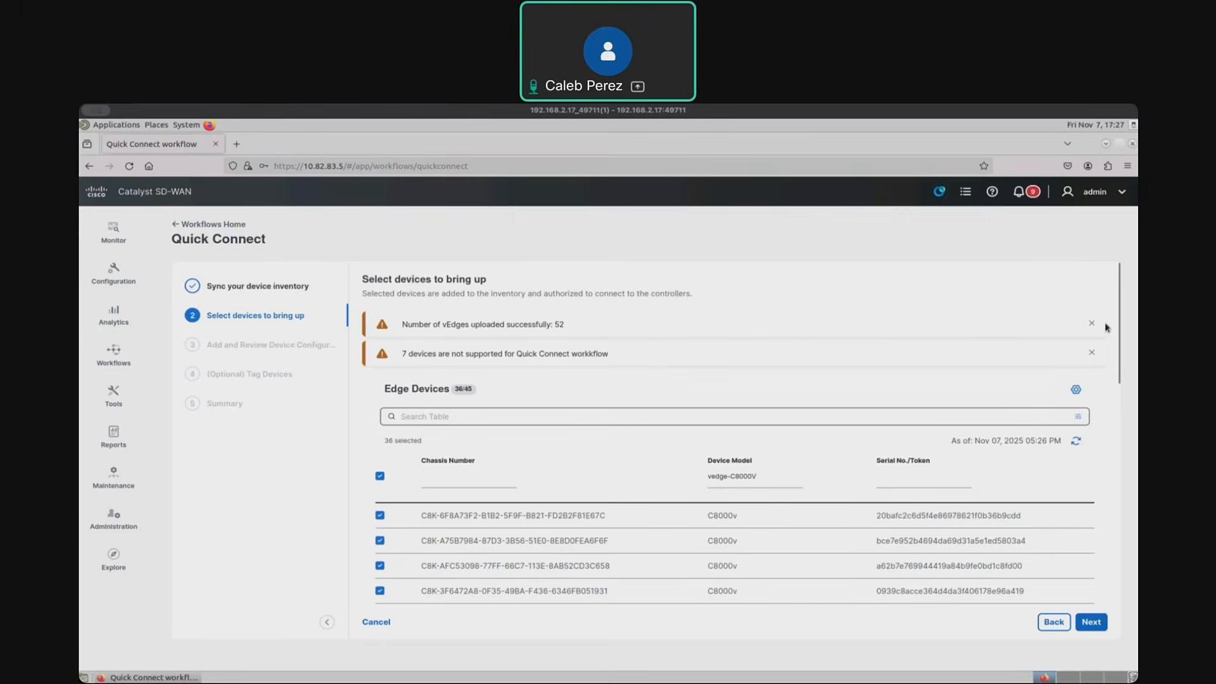
pyautogui.click(1091, 353)
pyautogui.click(379, 412)
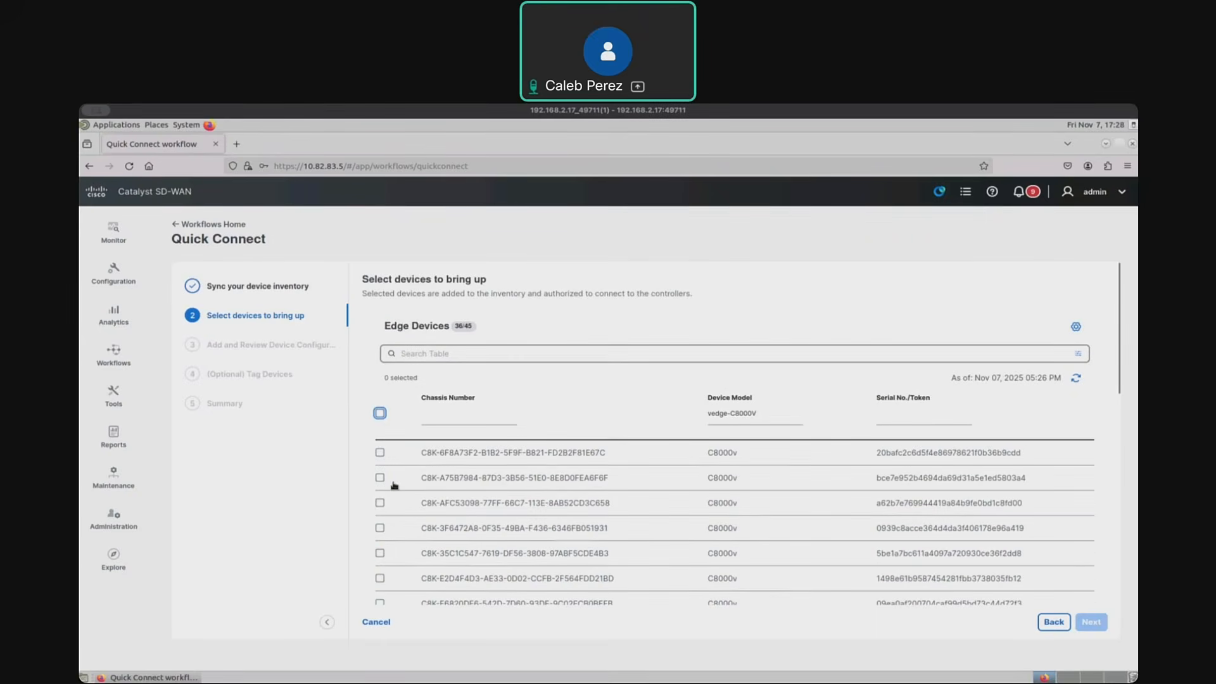
# - Try selecting the filtered C8000v edge devices one by one, from the first row downward
pyautogui.click(380, 452)
pyautogui.click(380, 477)
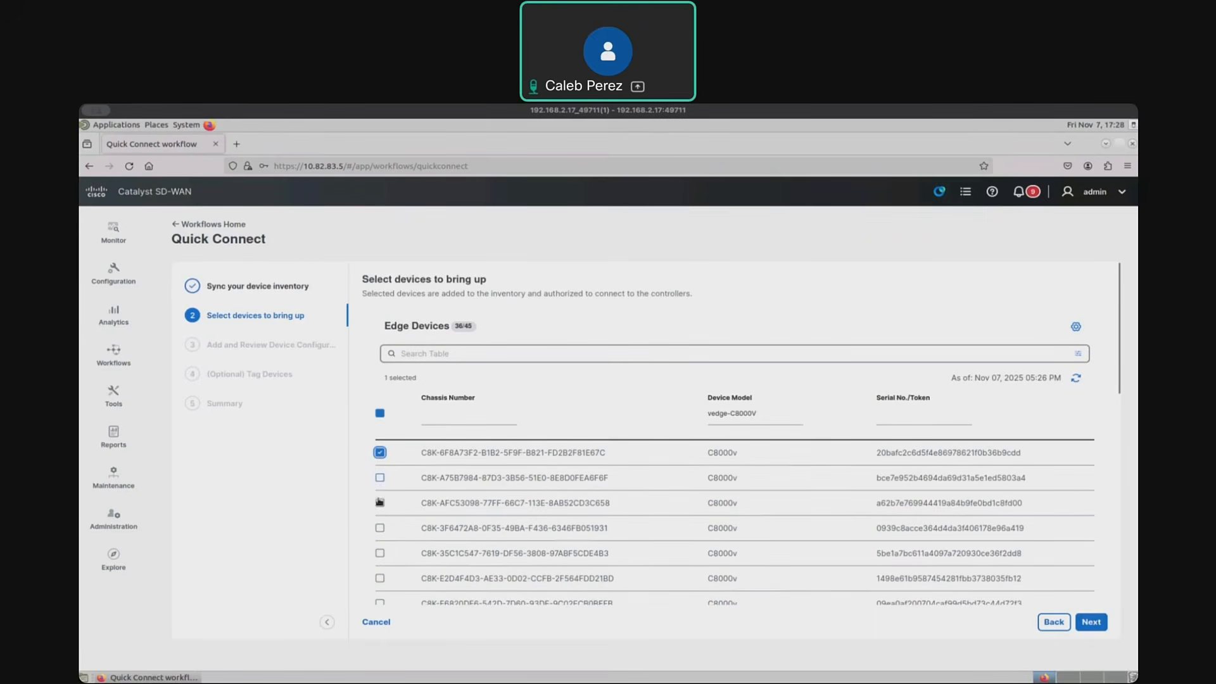
pyautogui.click(380, 502)
pyautogui.click(380, 528)
pyautogui.click(381, 554)
pyautogui.scroll(-8, 386, 557)
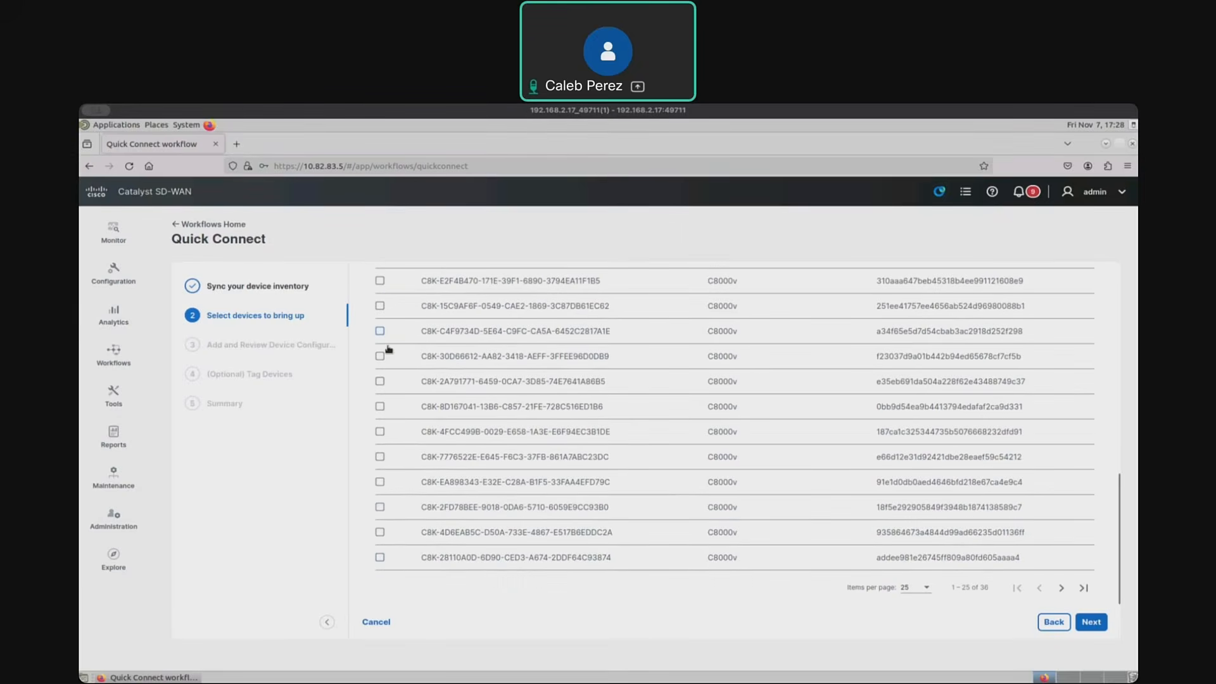
pyautogui.scroll(8, 389, 350)
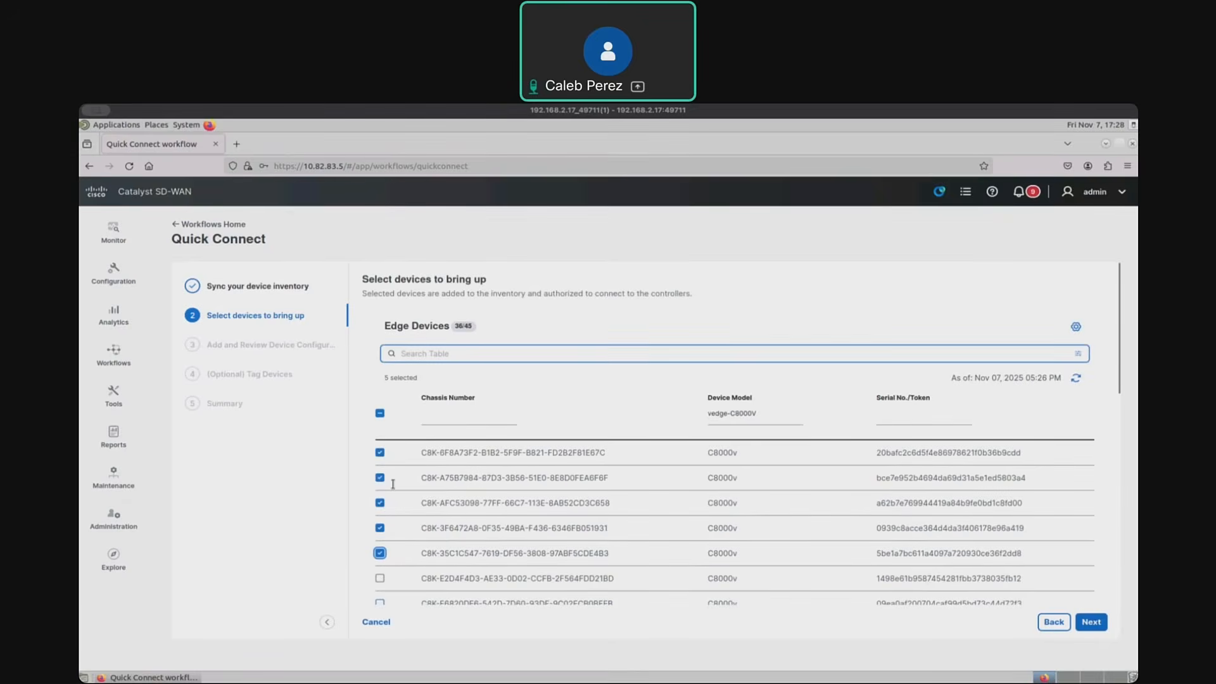
pyautogui.click(380, 578)
pyautogui.scroll(-8, 380, 603)
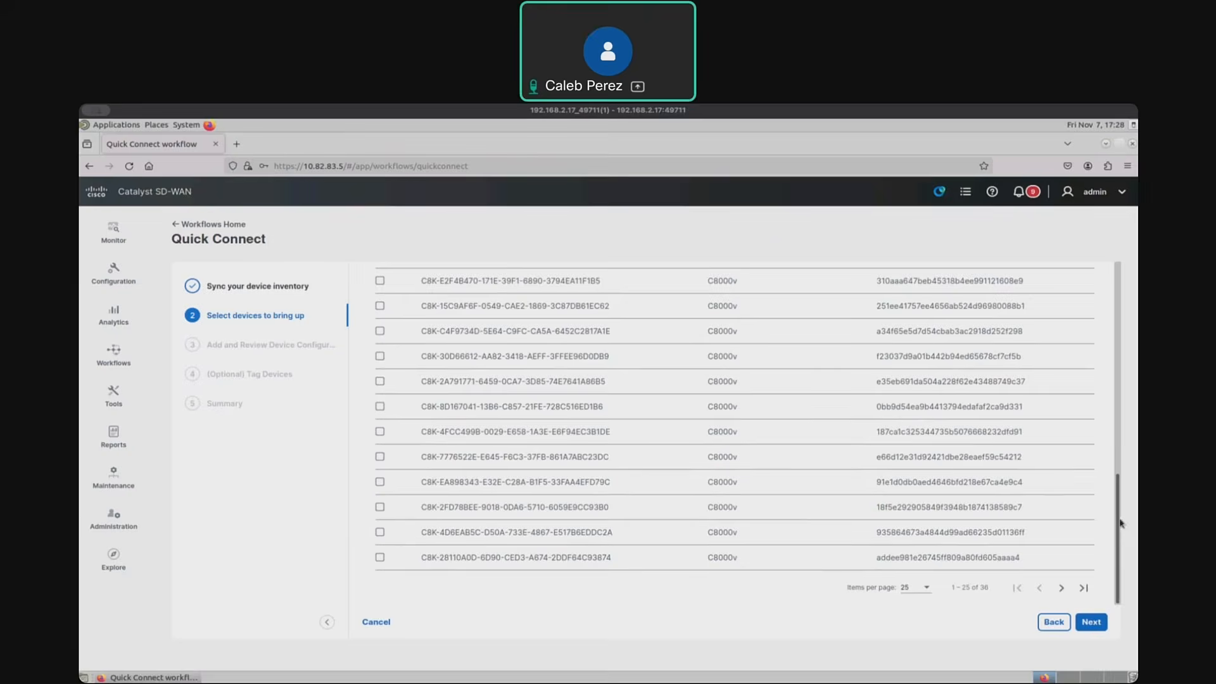
pyautogui.scroll(3, 1118, 449)
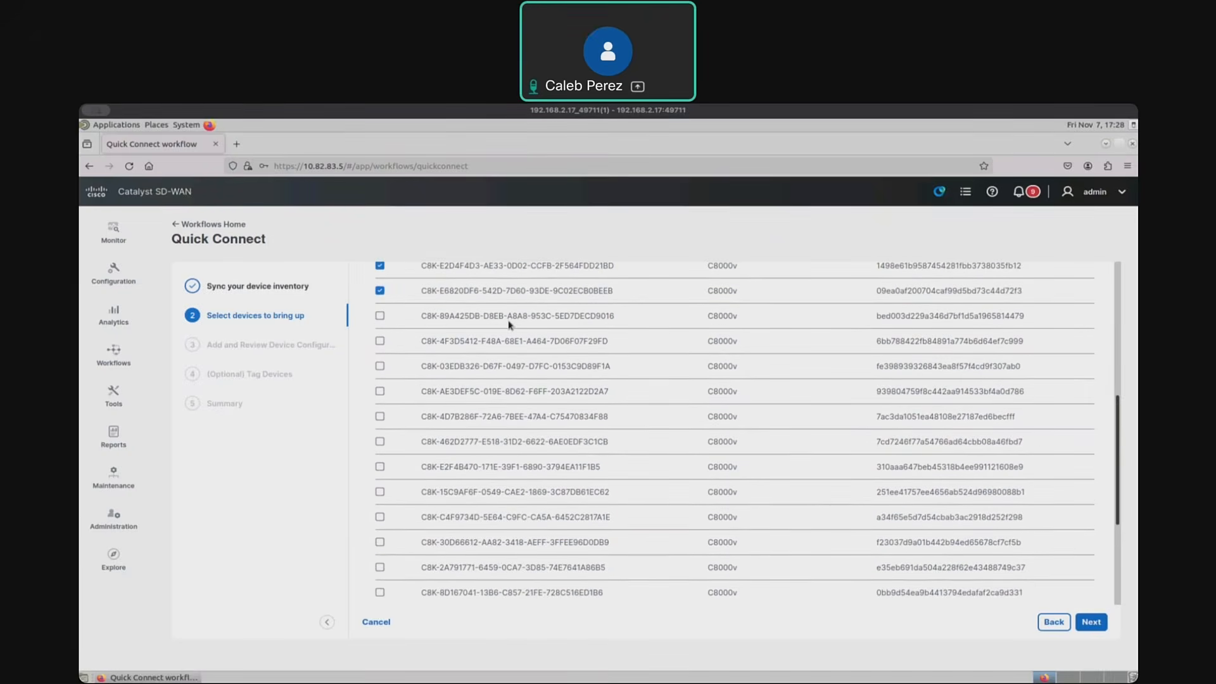
pyautogui.click(380, 315)
pyautogui.click(380, 340)
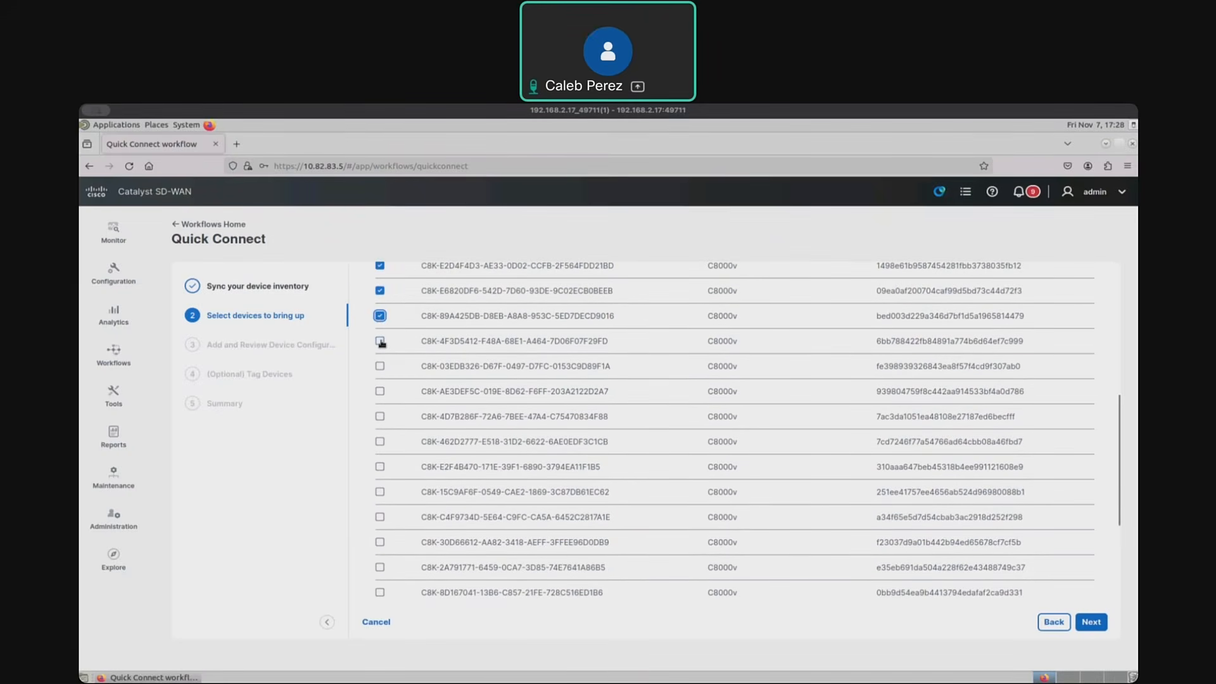
pyautogui.click(380, 366)
pyautogui.click(379, 391)
pyautogui.click(379, 416)
pyautogui.click(380, 441)
pyautogui.click(379, 467)
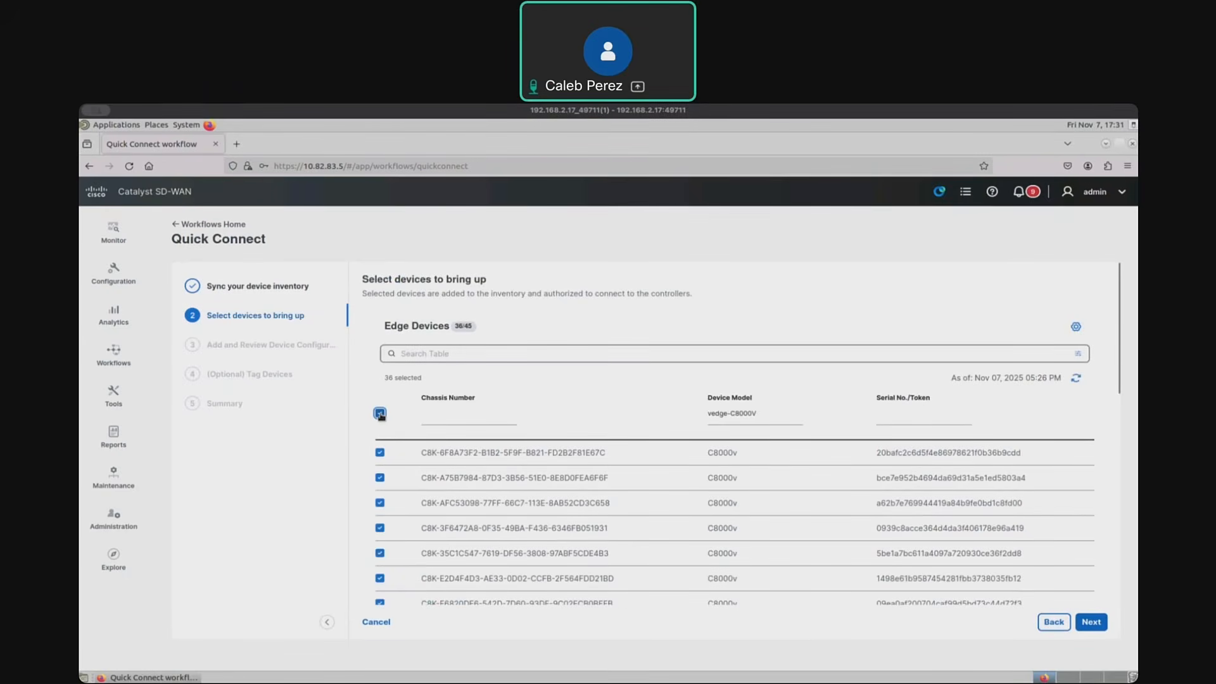
# - Clear the full selection, select only the first three C8000v edge devices, and continue to their configuration
pyautogui.click(379, 414)
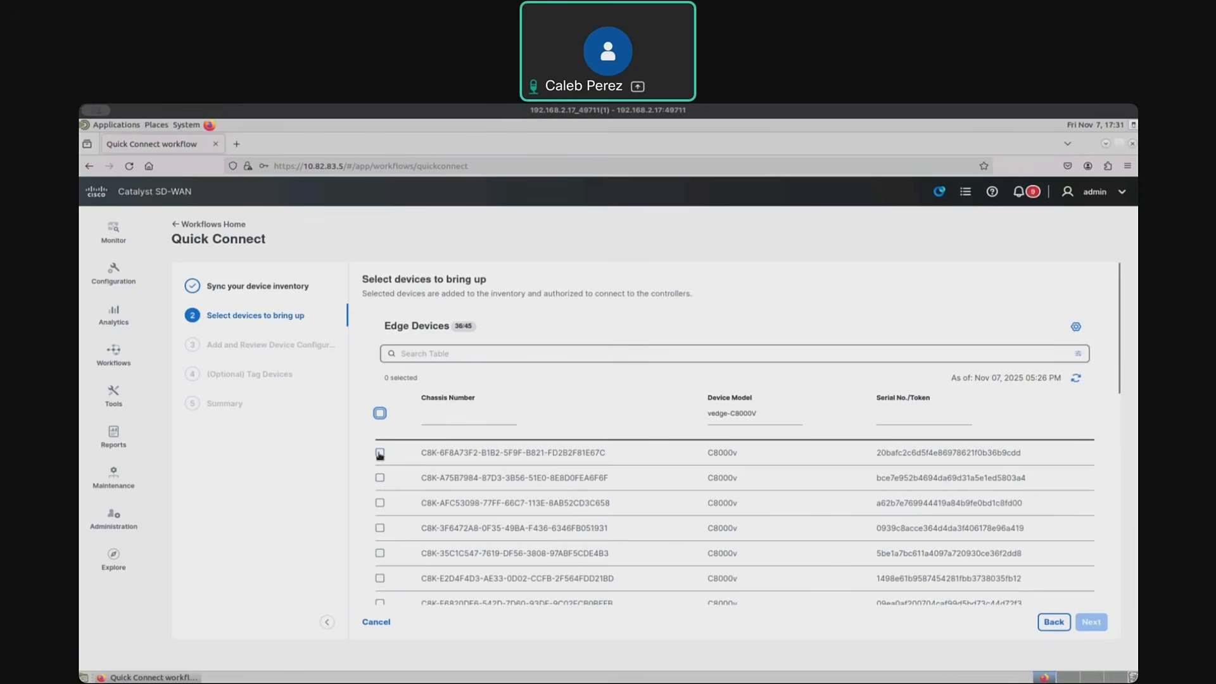
pyautogui.click(380, 453)
pyautogui.click(380, 478)
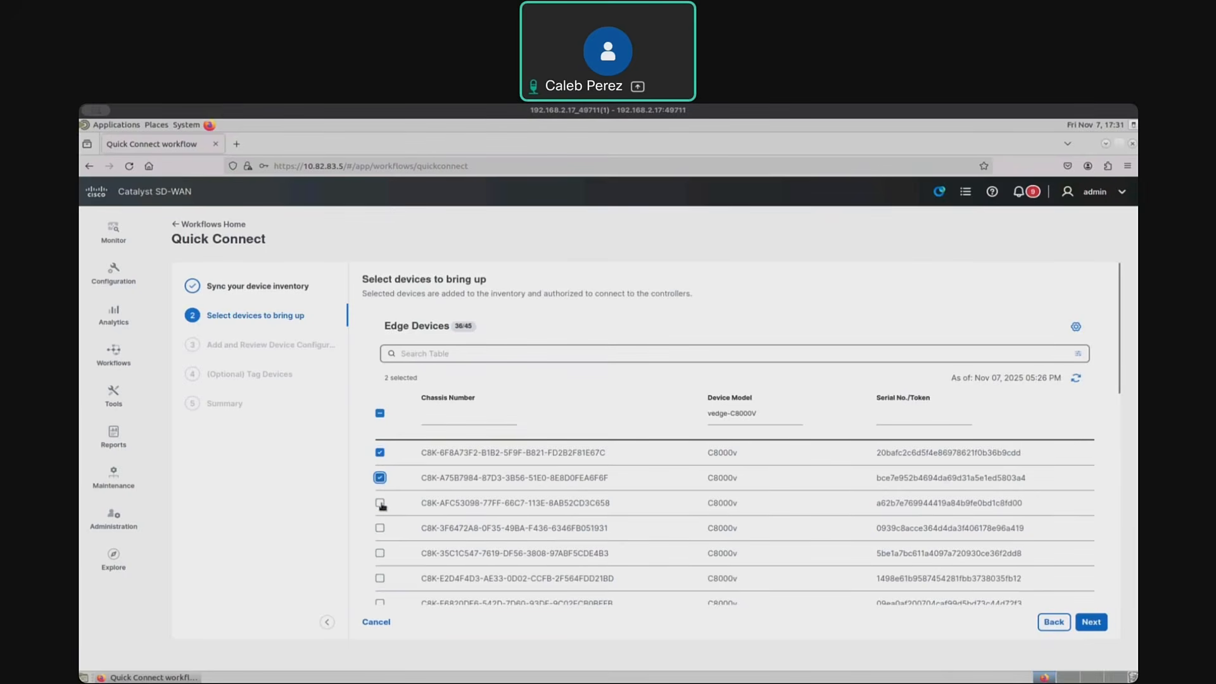
pyautogui.click(381, 504)
pyautogui.click(1101, 624)
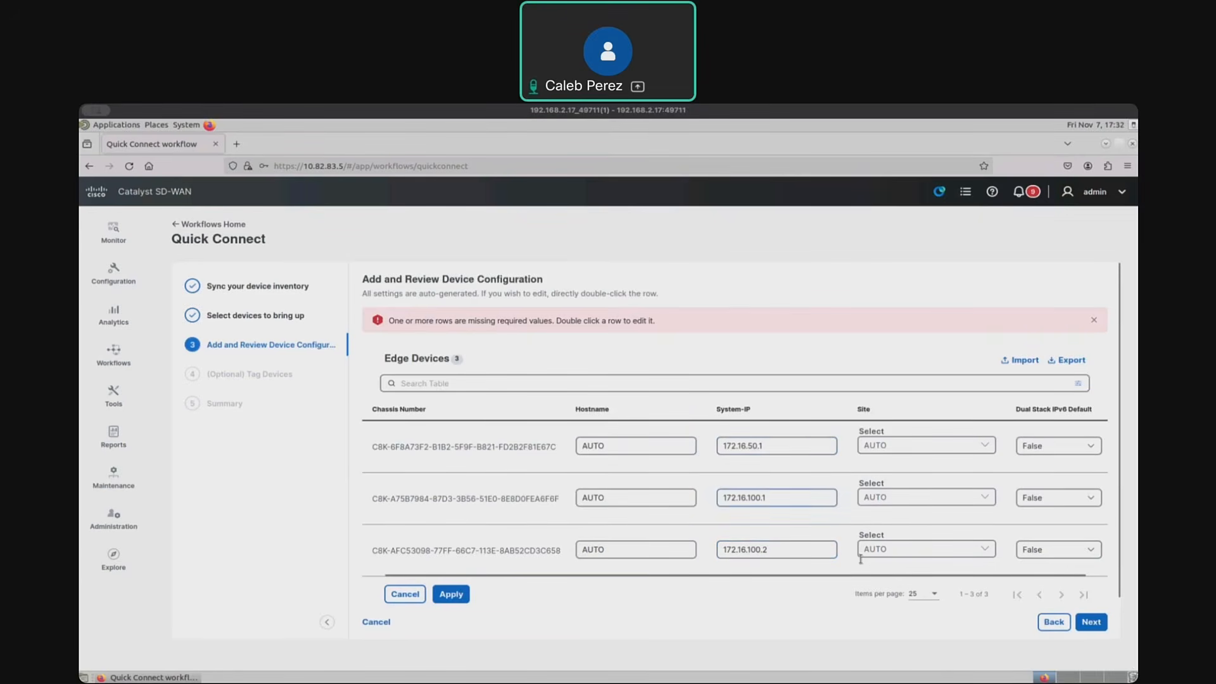
# - Start a new site for the first edge device and name it SITE_50
pyautogui.click(912, 550)
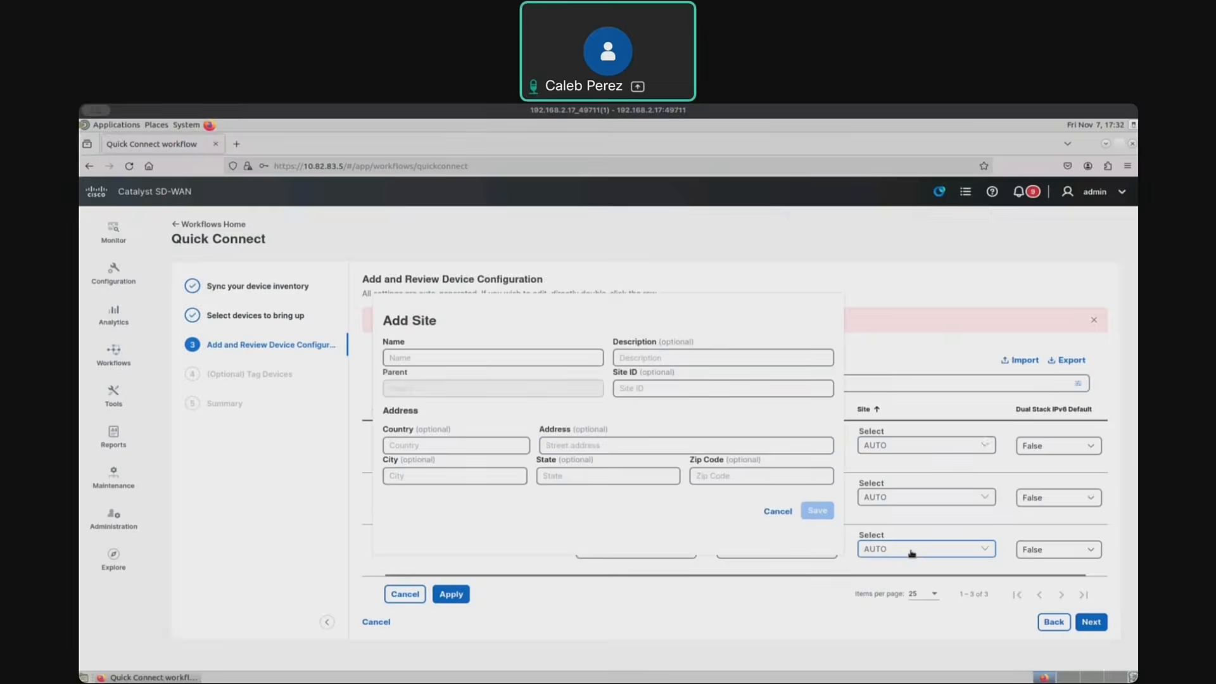
pyautogui.click(474, 357)
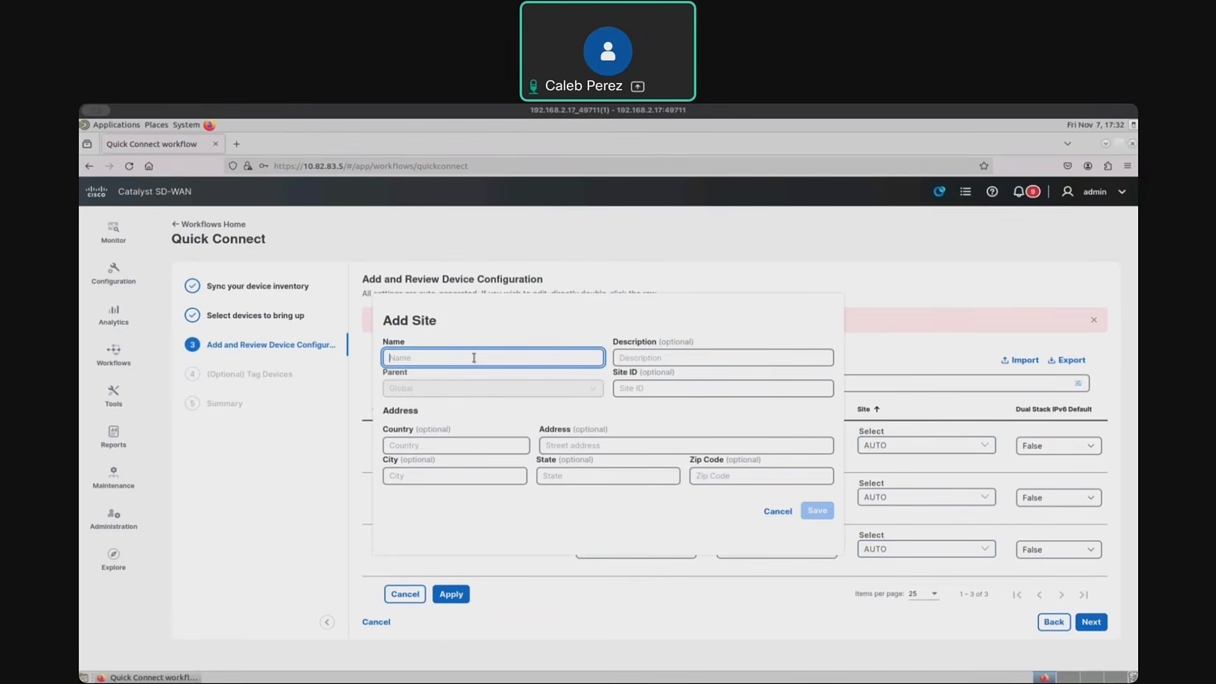
pyautogui.write('Si')
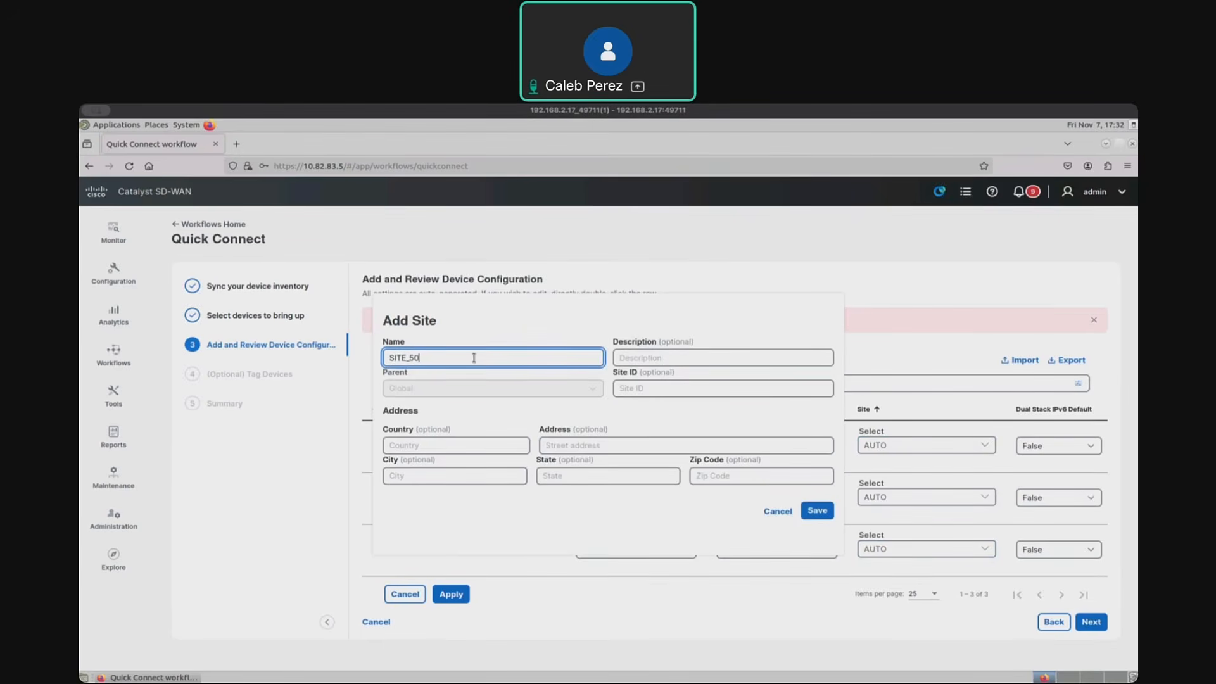
# - Check the branch layout in the EVE topology, return to the Quick Connect workflow, enter Branch_1 as the site description and save the site
pyautogui.click(655, 358)
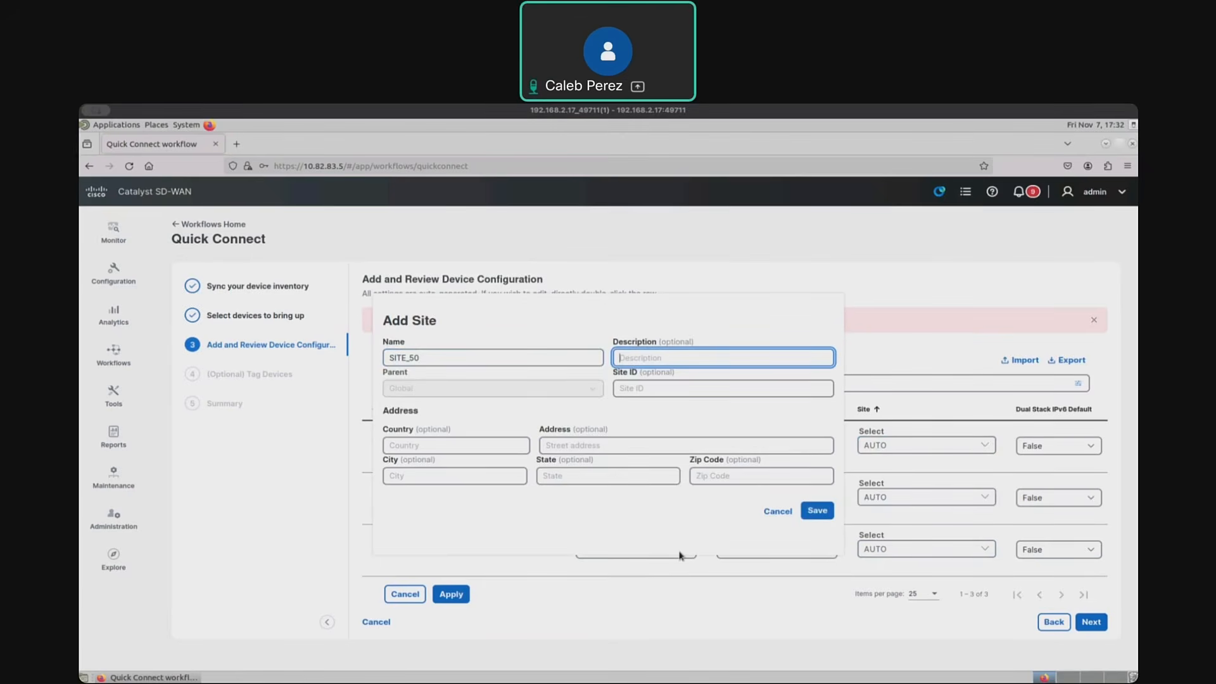
pyautogui.press('super+Tab')
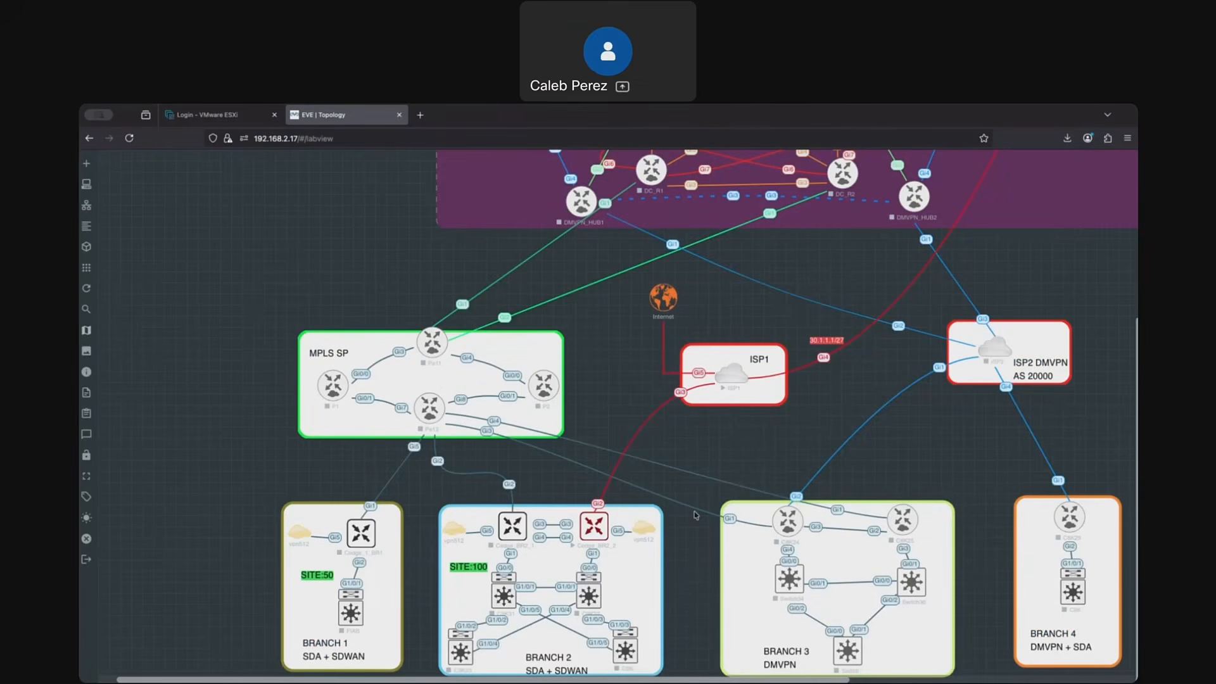
pyautogui.hotkey('ctrl', 'Up')
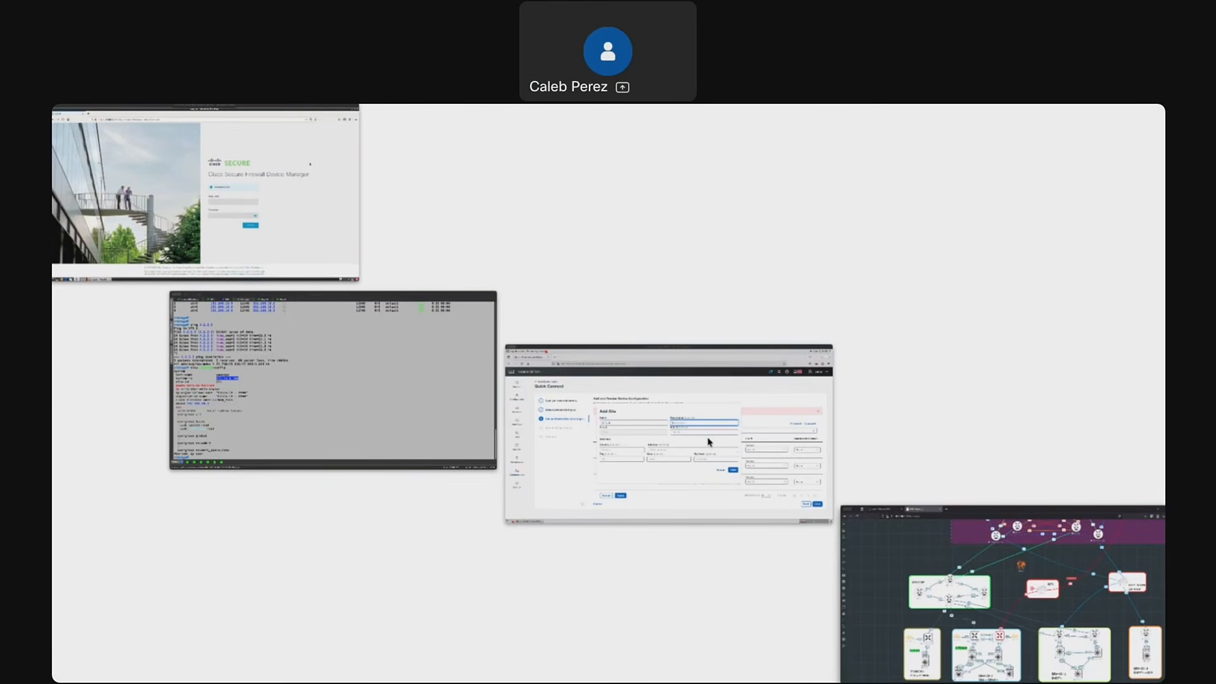
pyautogui.click(708, 441)
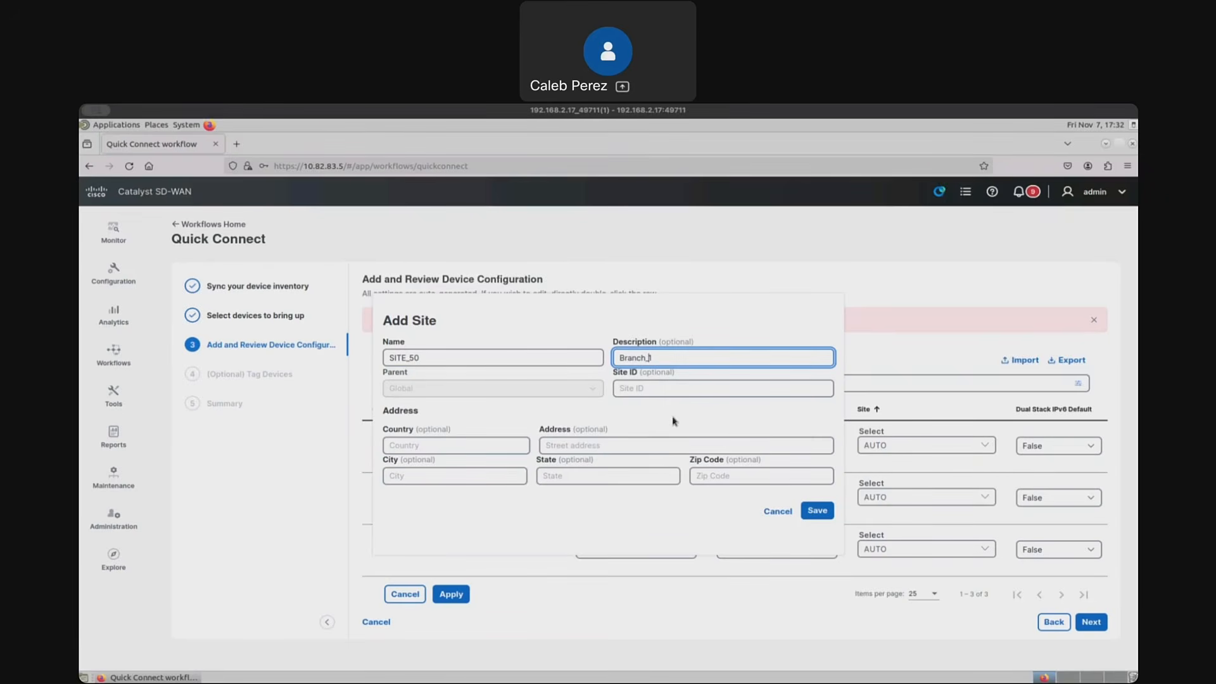
pyautogui.click(759, 458)
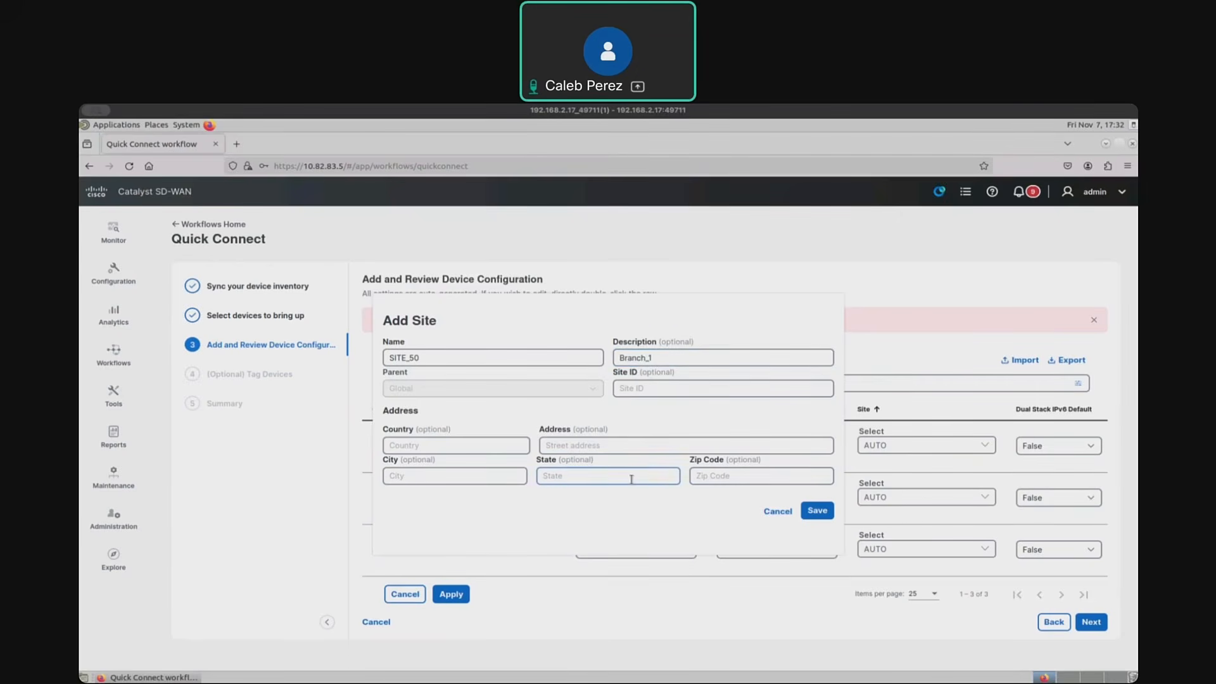
pyautogui.click(820, 512)
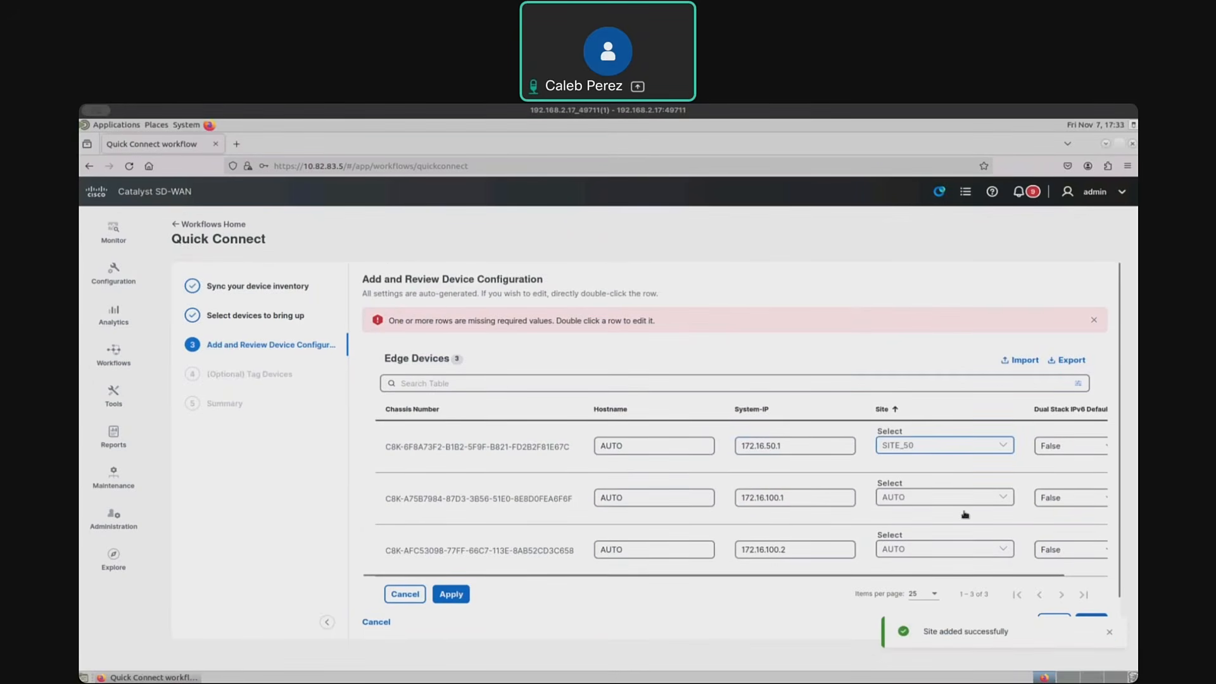
# - Create and save a new site named SITE_100, with a description, for the second edge device
pyautogui.click(1003, 500)
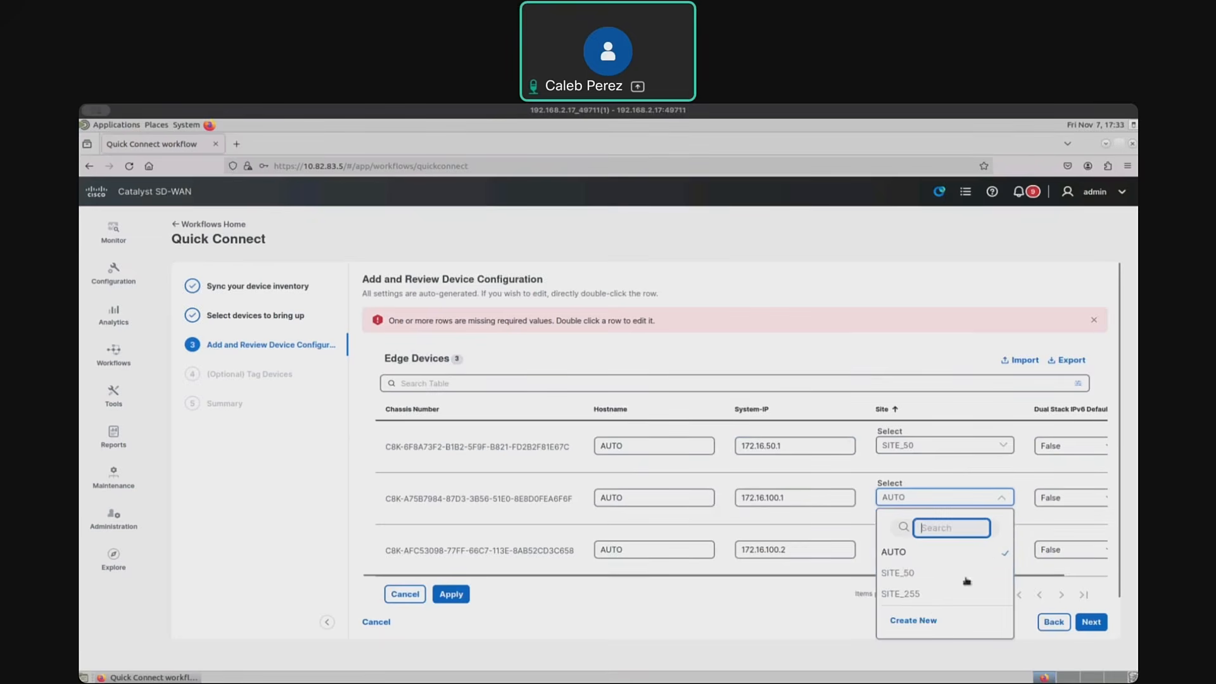
pyautogui.click(919, 621)
pyautogui.click(524, 359)
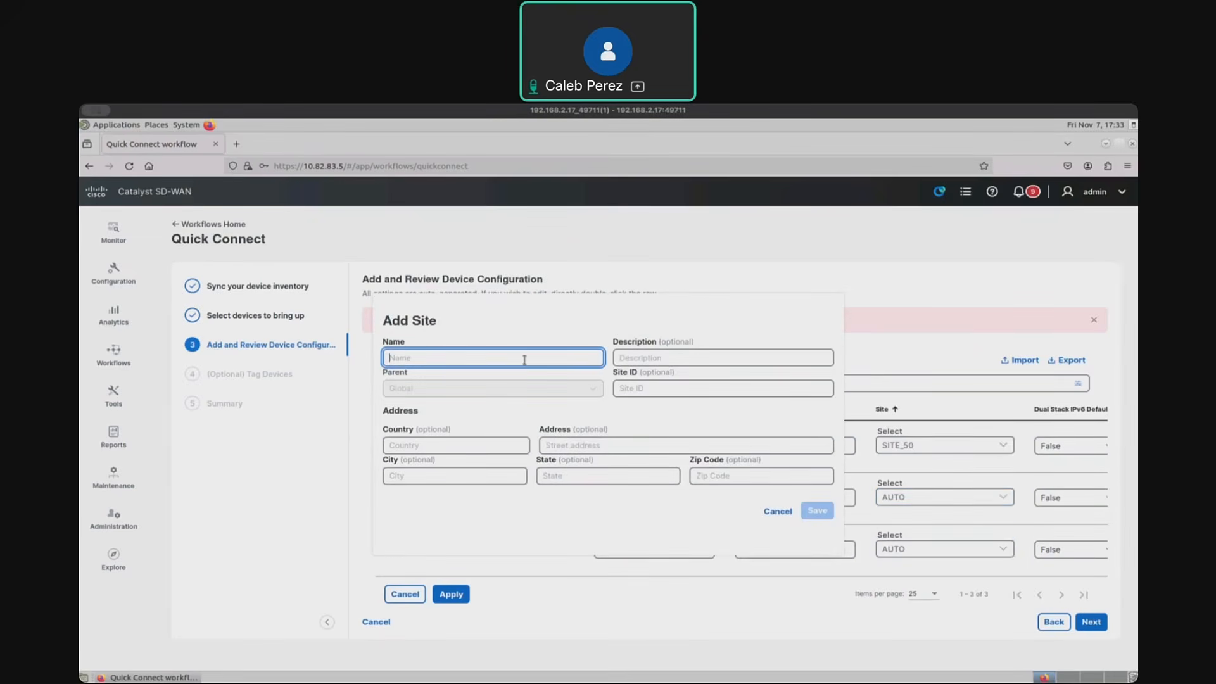
pyautogui.write('SITE_109')
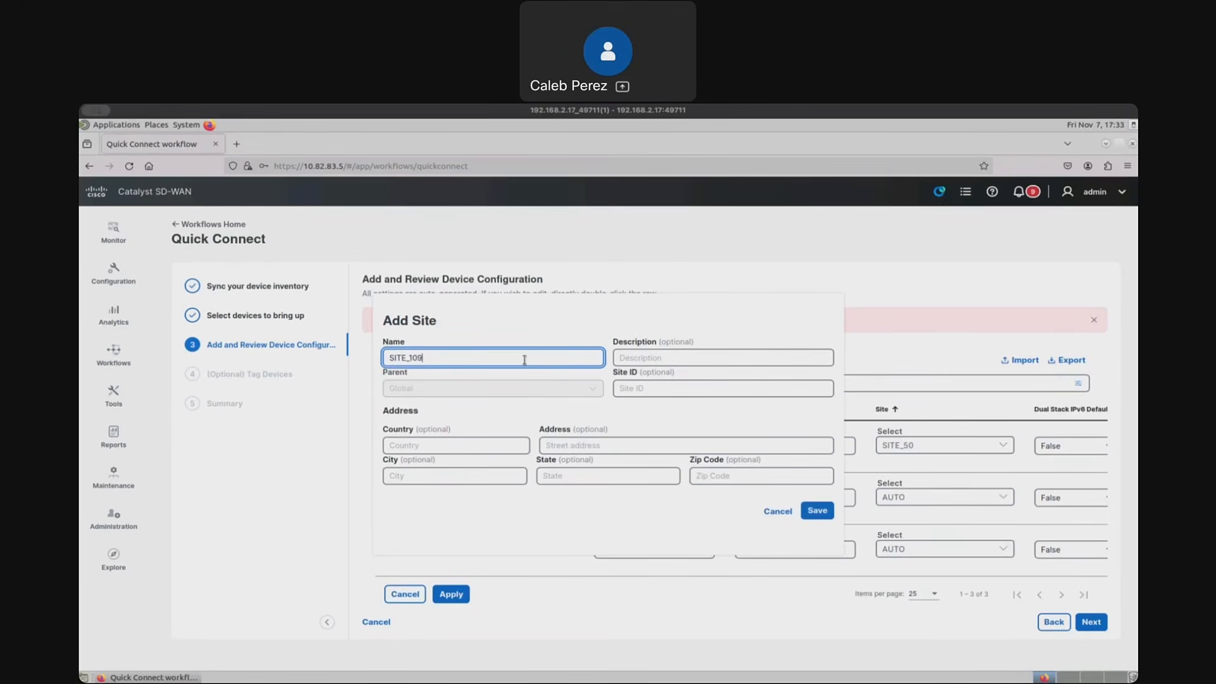
pyautogui.write('0')
pyautogui.press('BackSpace')
pyautogui.press('BackSpace')
pyautogui.click(682, 356)
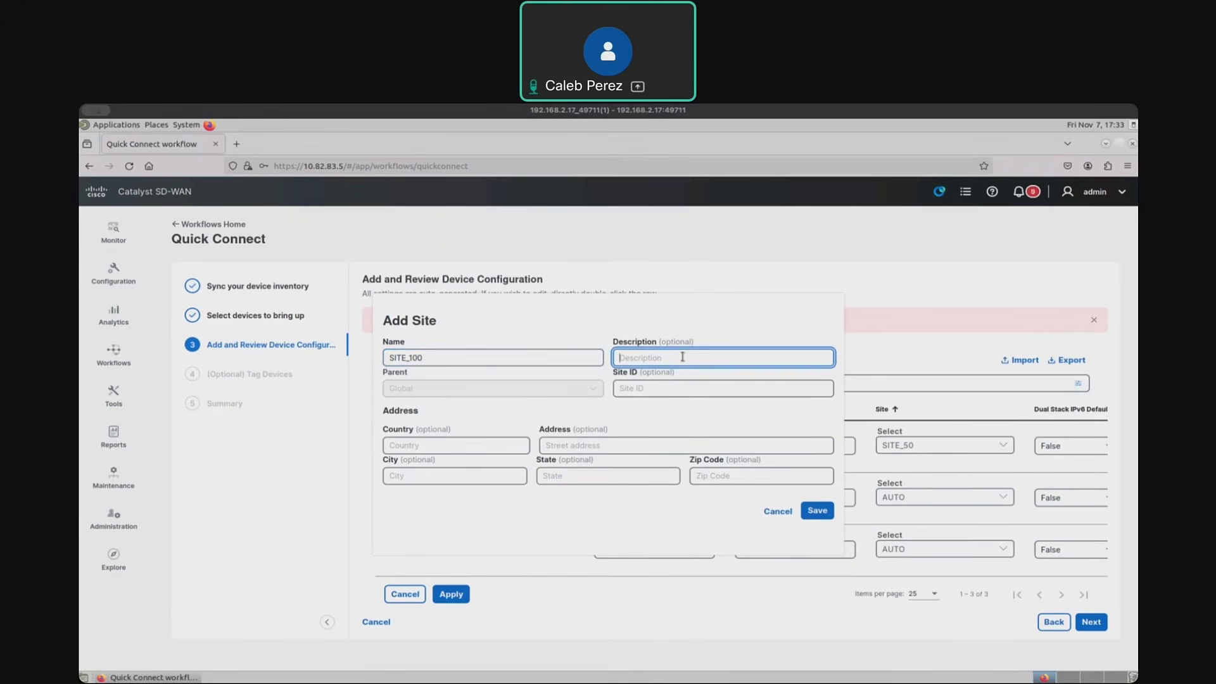
pyautogui.write('Branch_2')
pyautogui.click(815, 513)
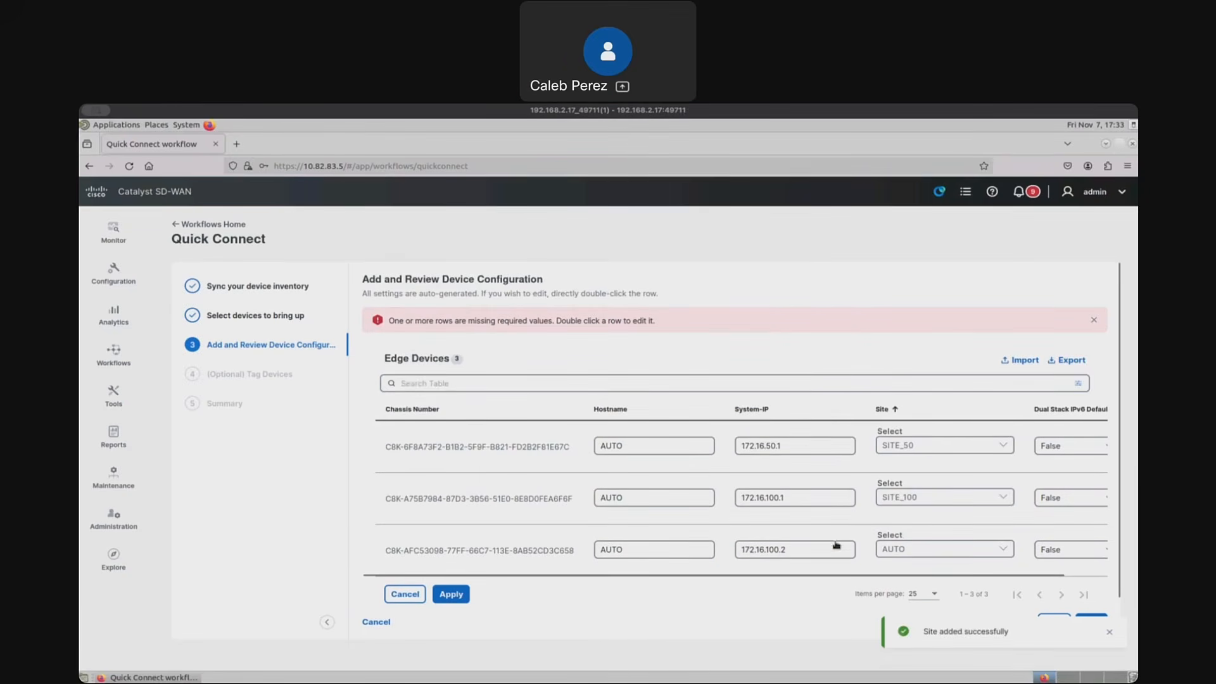
# - Assign the existing site SITE_100 to the third edge device and dismiss the missing-values notice
pyautogui.click(925, 551)
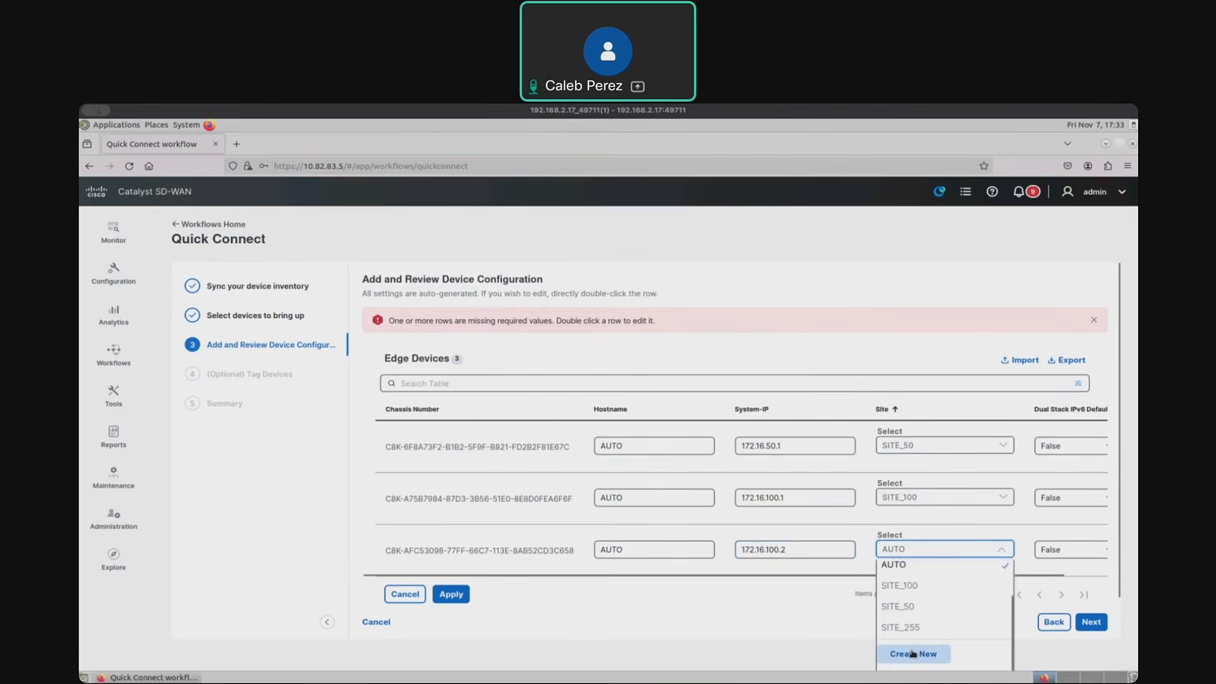
pyautogui.click(911, 626)
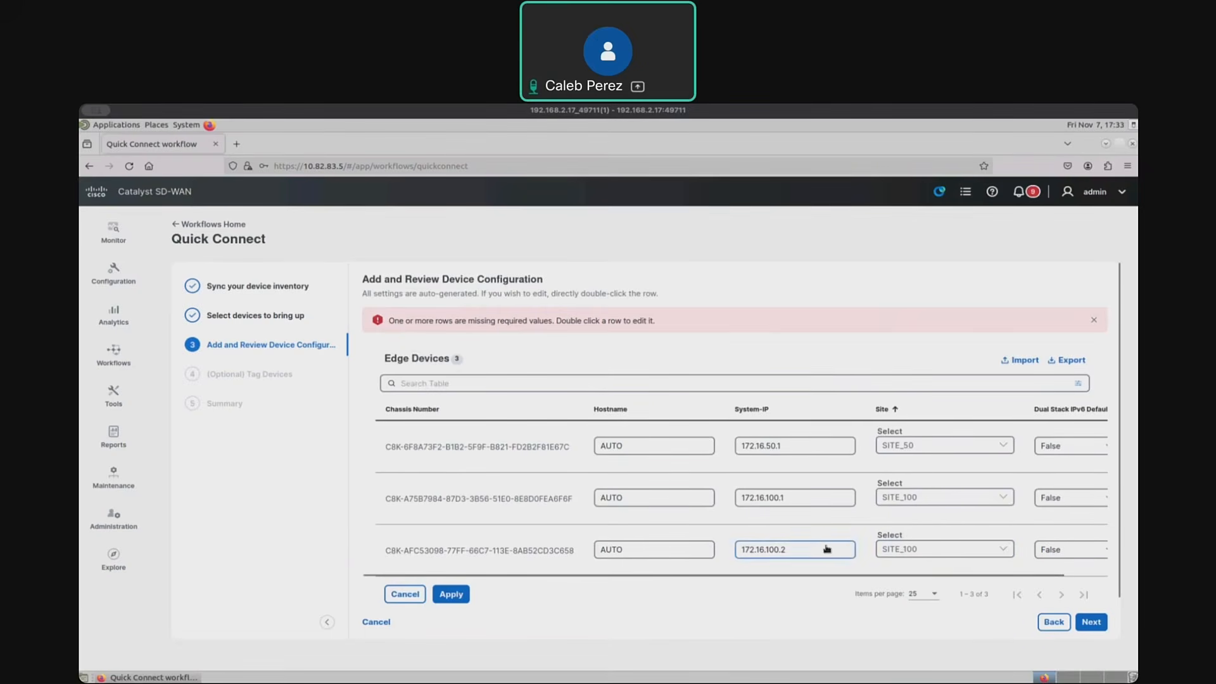
pyautogui.hscroll(1, 828, 547)
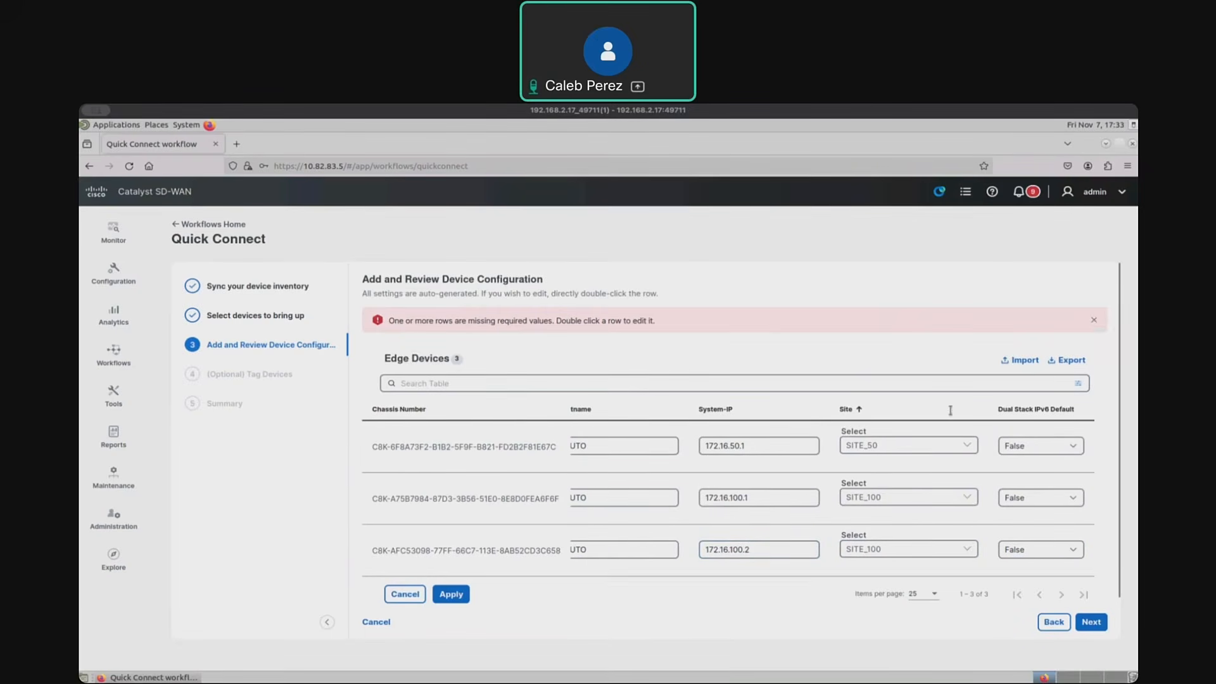
pyautogui.click(1094, 320)
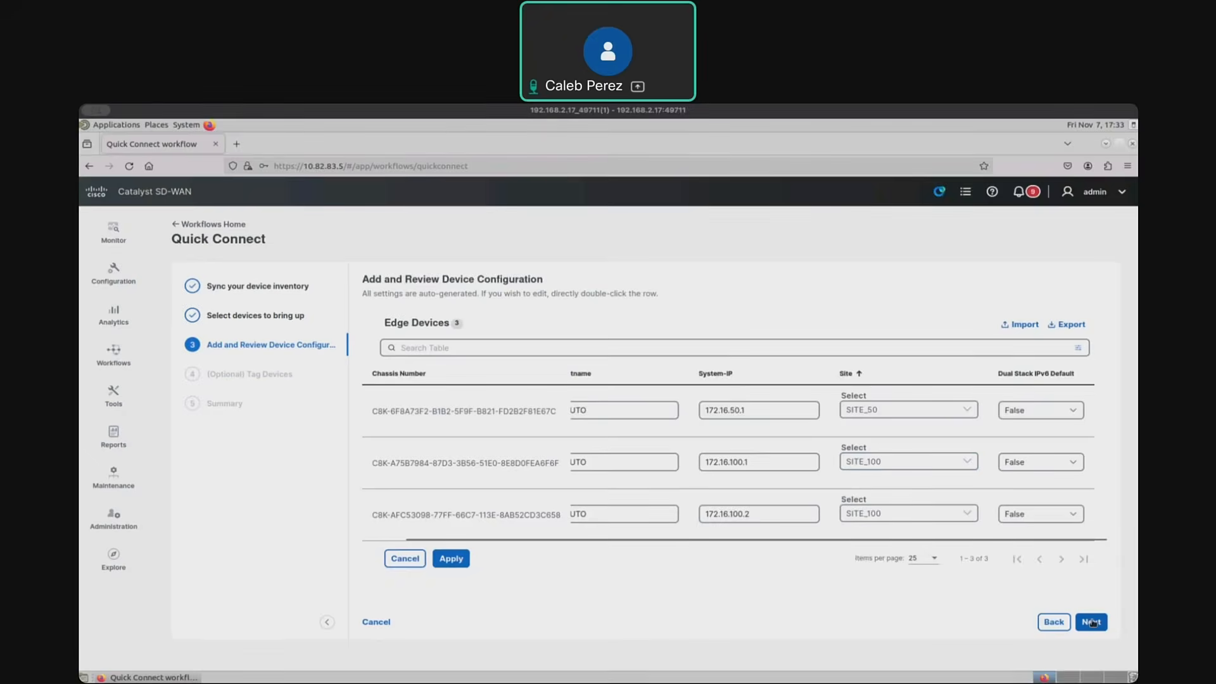
# - Look up the branch edge router names in the EVE topology and set the first device's hostname to Cedge_1_BR1
pyautogui.press('super+Tab')
pyautogui.scroll(1, 392, 550)
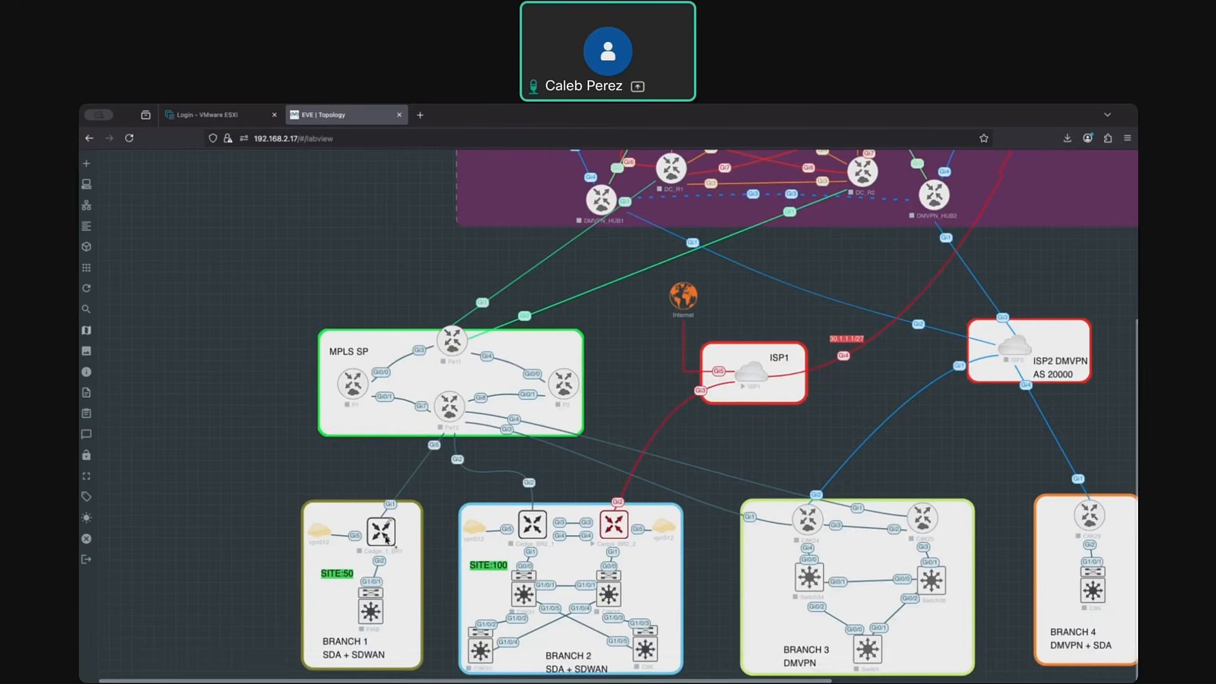
pyautogui.scroll(1, 574, 514)
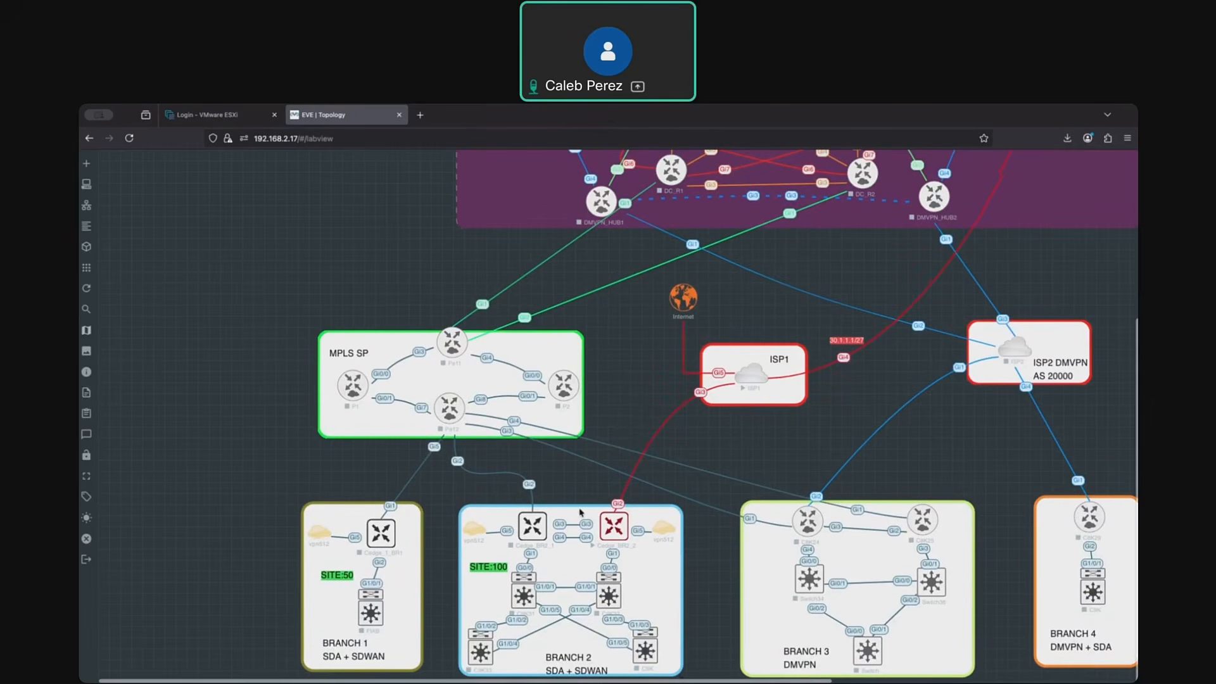
pyautogui.hotkey('ctrl', 'Up')
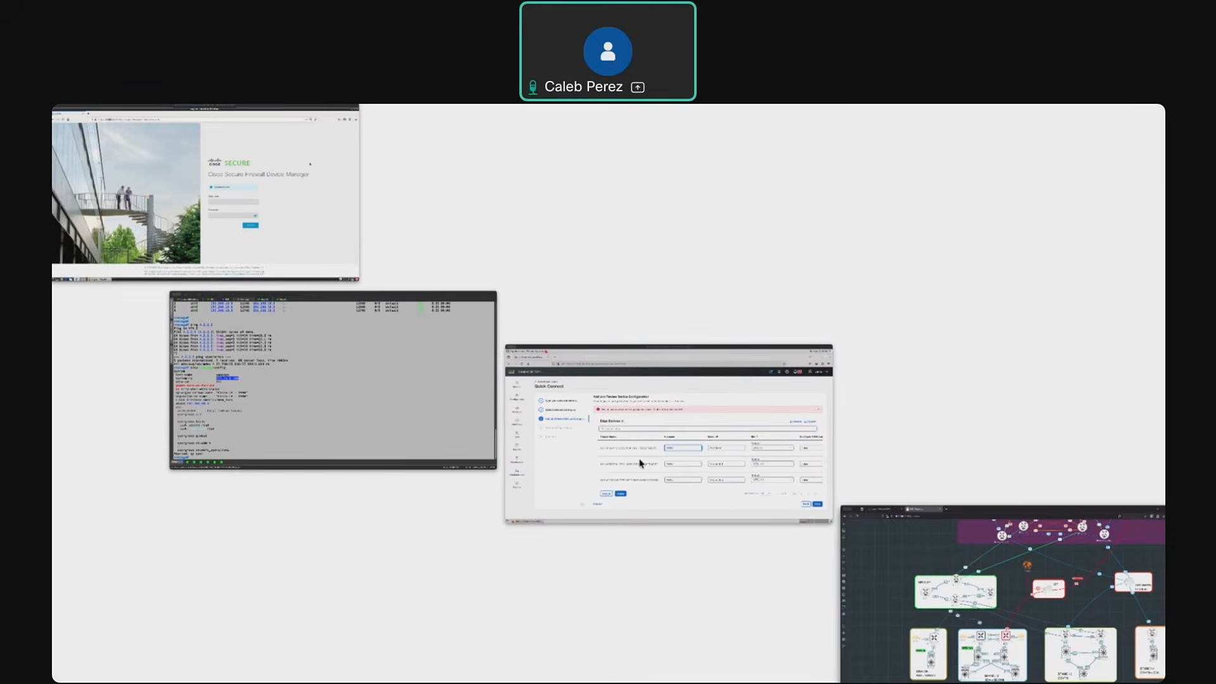
pyautogui.click(641, 462)
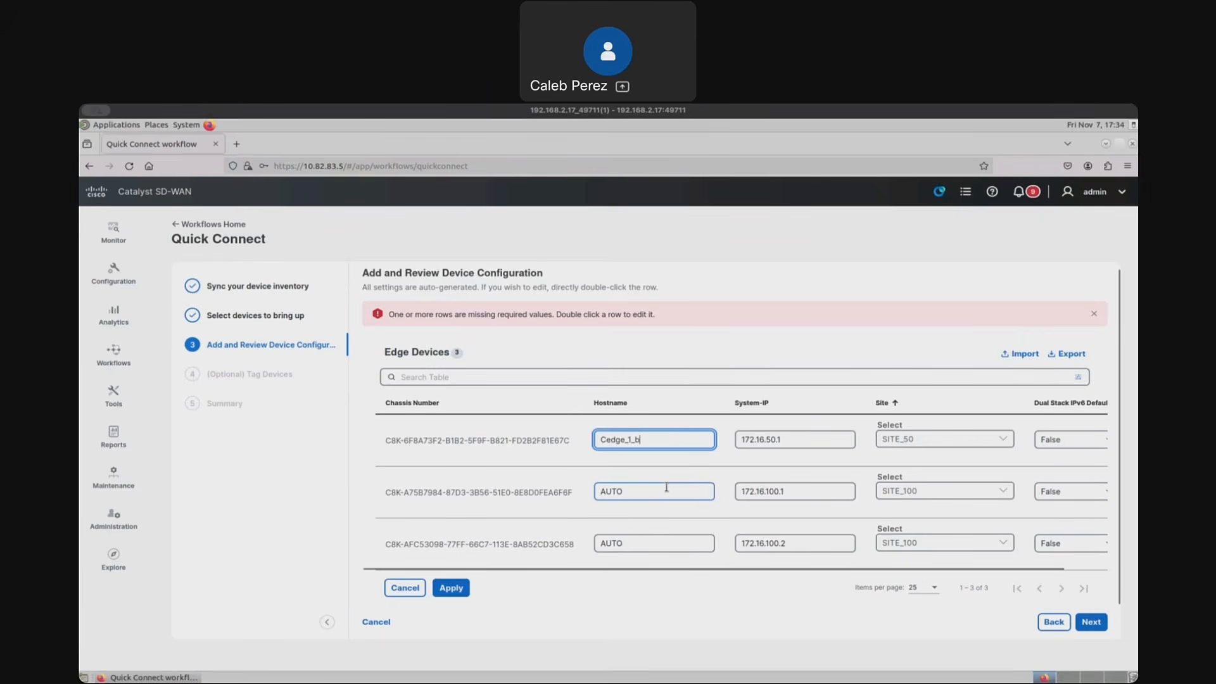
pyautogui.press('BackSpace')
pyautogui.click(751, 591)
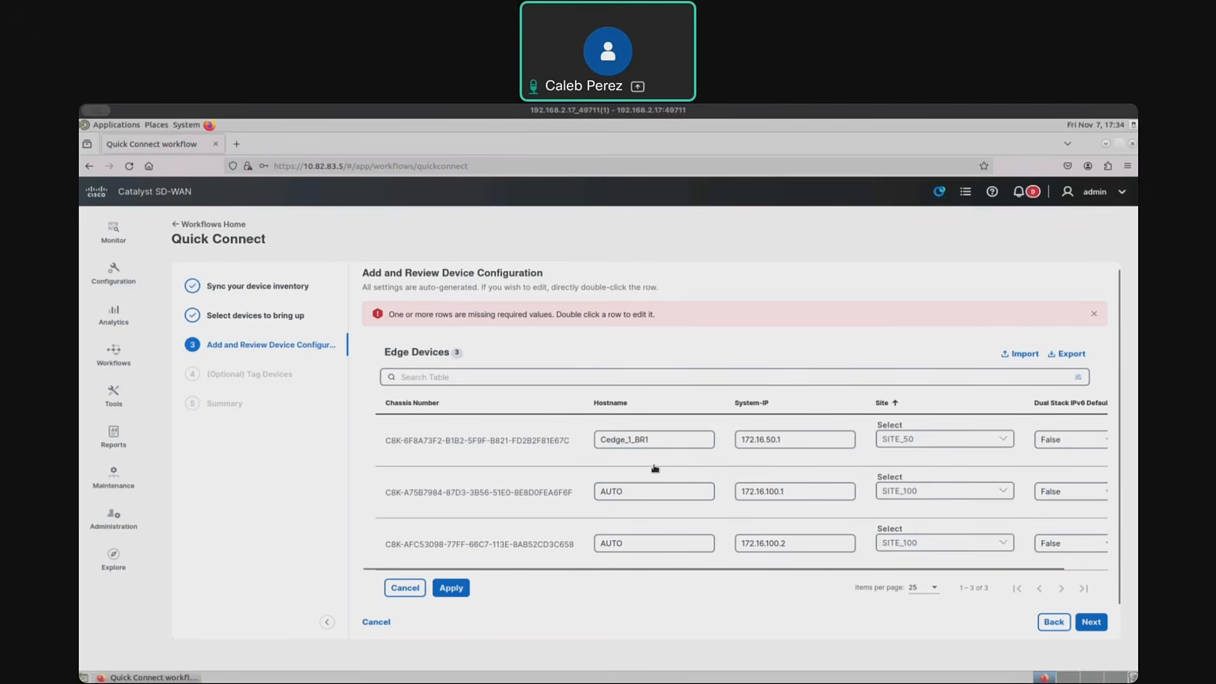
# - Copy the first device's hostname to the second device and change it to Cedge_1_BR2
pyautogui.moveTo(654, 439); pyautogui.dragTo(591, 439)
pyautogui.hotkey('ctrl', 'c')
pyautogui.doubleClick(659, 492)
pyautogui.hotkey('ctrl', 'v')
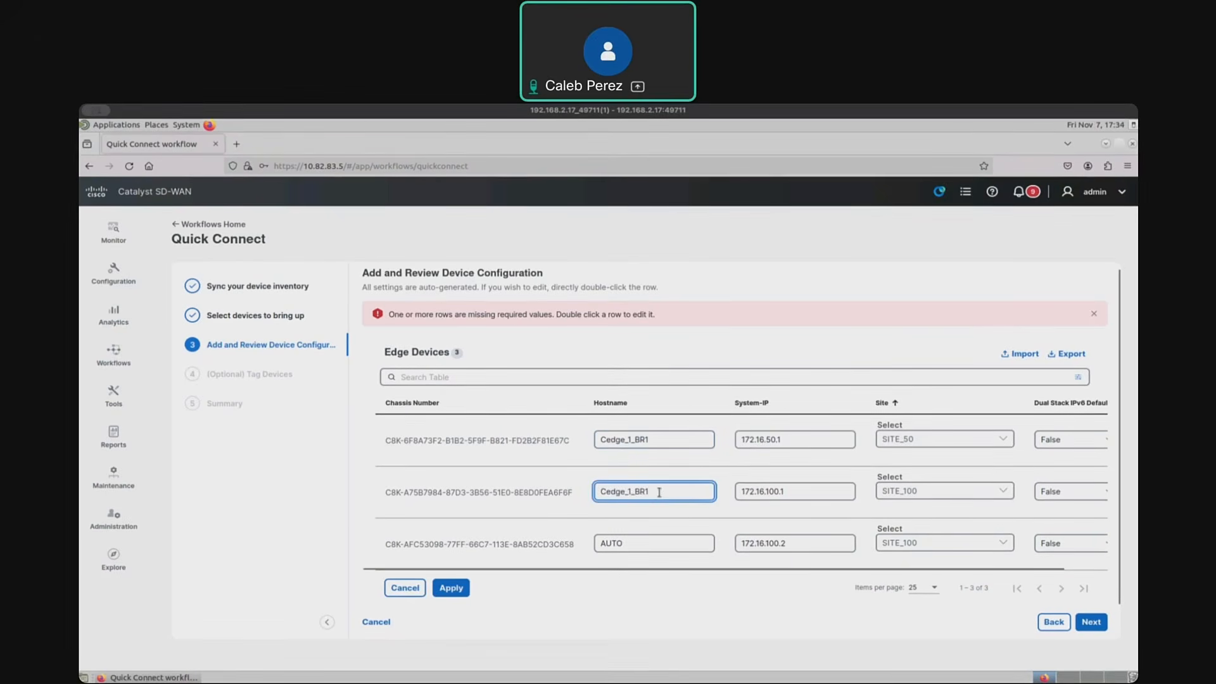
pyautogui.press('BackSpace')
pyautogui.write('2')
# - Replace the third device's hostname with the copied name and edit it to read Cedge_2_BR2
pyautogui.click(644, 544)
pyautogui.hotkey('ctrl', 'v')
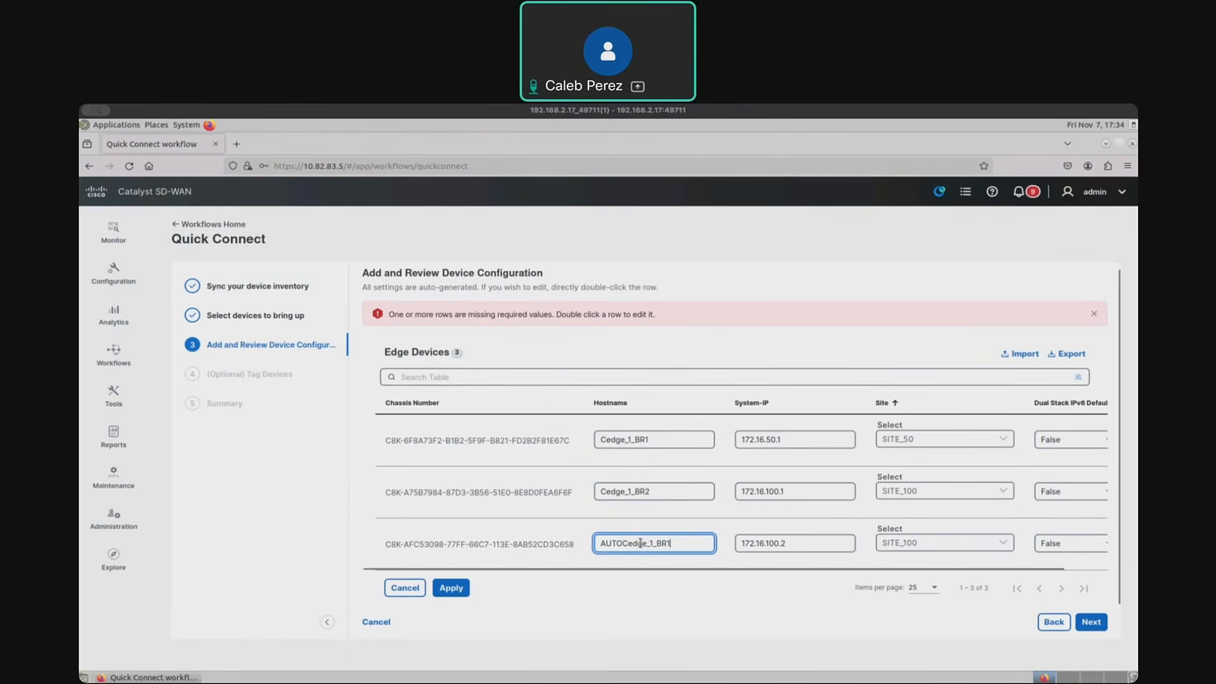
pyautogui.moveTo(671, 543); pyautogui.dragTo(572, 542)
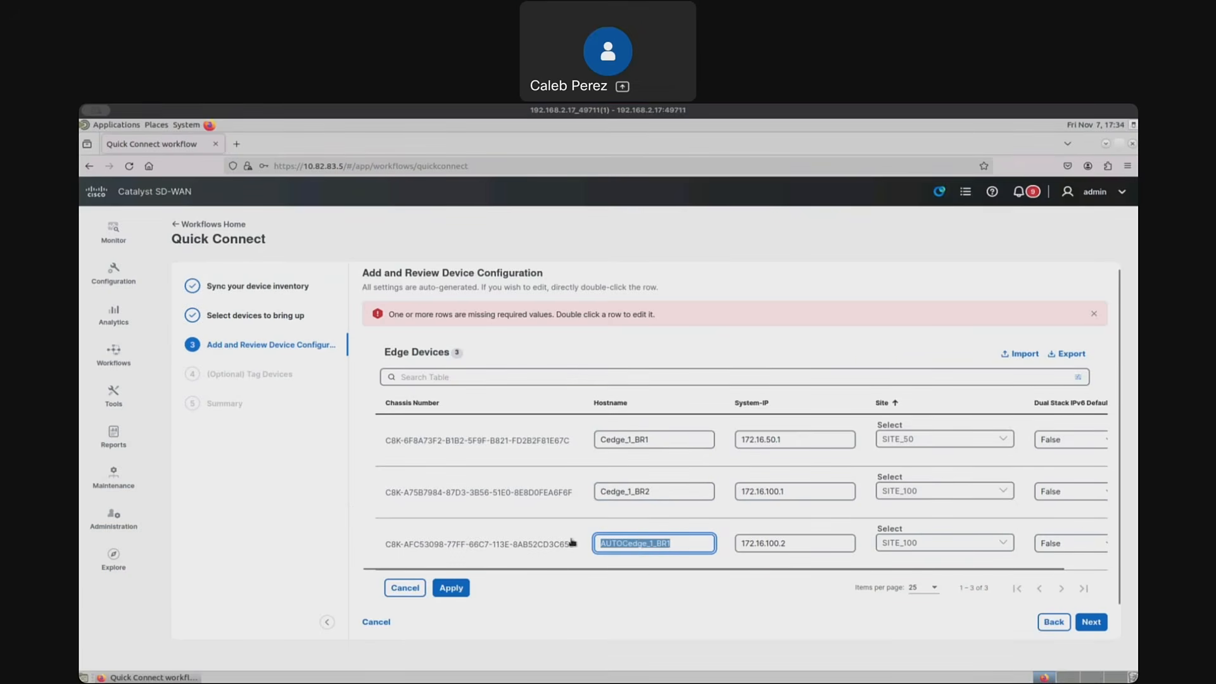
pyautogui.hotkey('ctrl', 'v')
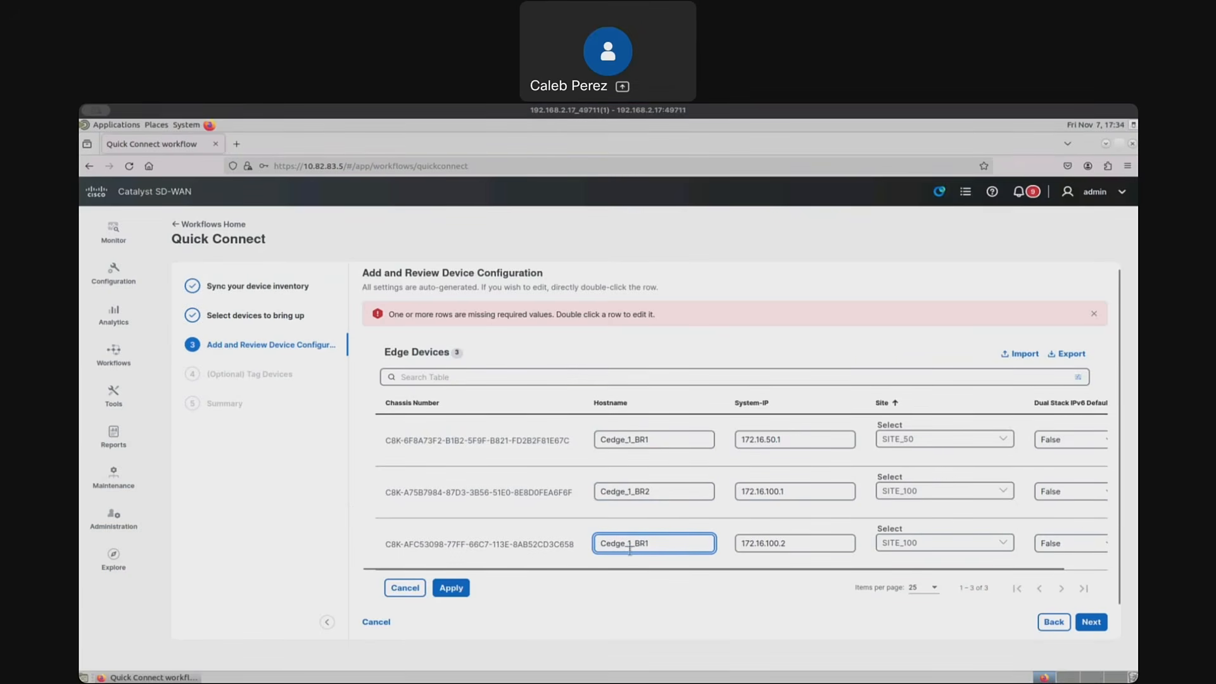
pyautogui.click(630, 546)
pyautogui.press('BackSpace')
pyautogui.write('2_BR2')
pyautogui.click(771, 600)
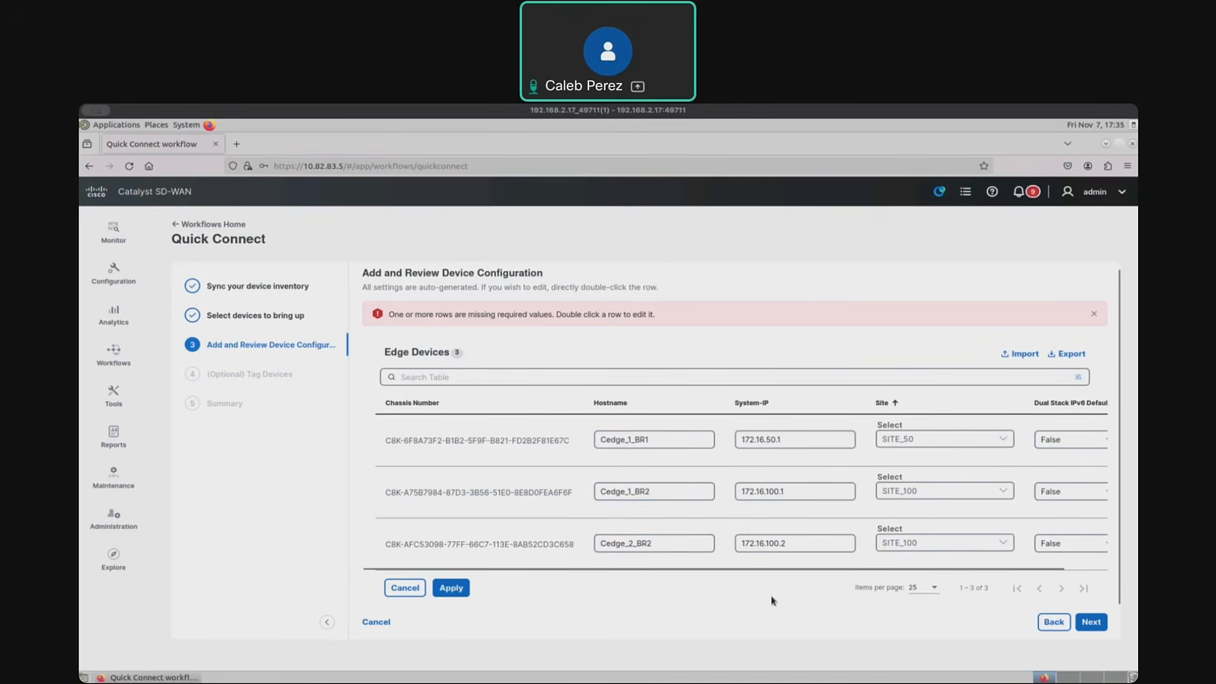
# - Apply the device configuration edits and proceed past the optional tagging, without adding tags, to the onboarding summary
pyautogui.click(1094, 625)
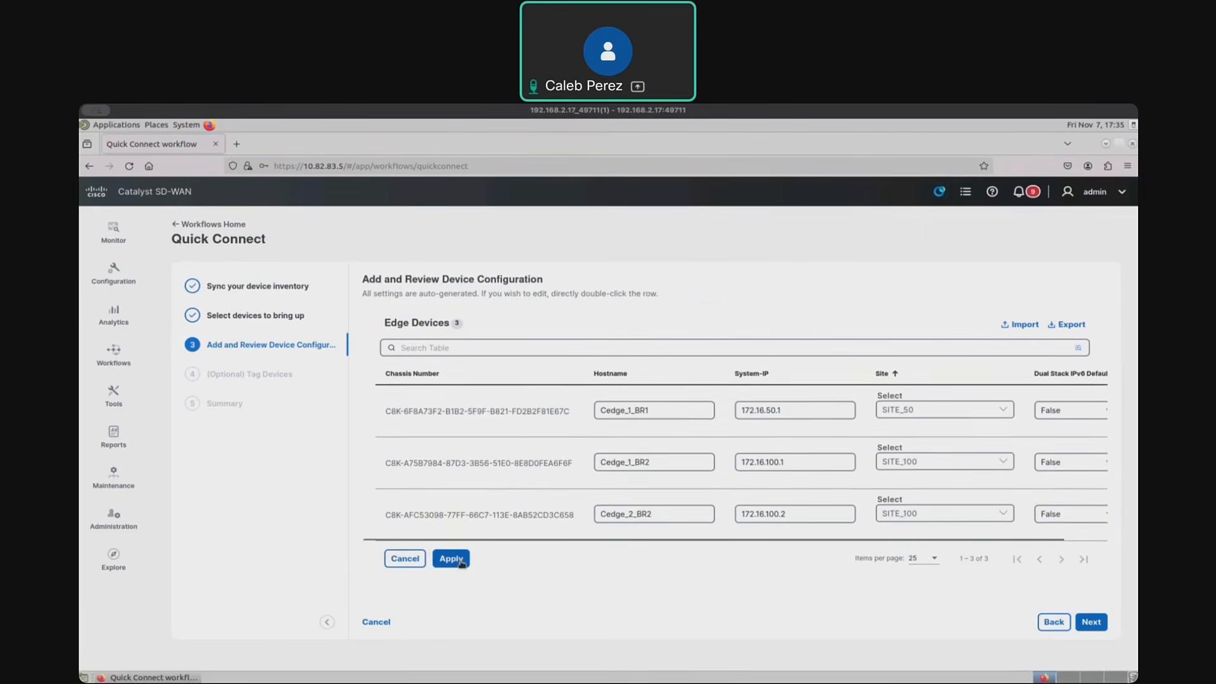
pyautogui.click(452, 558)
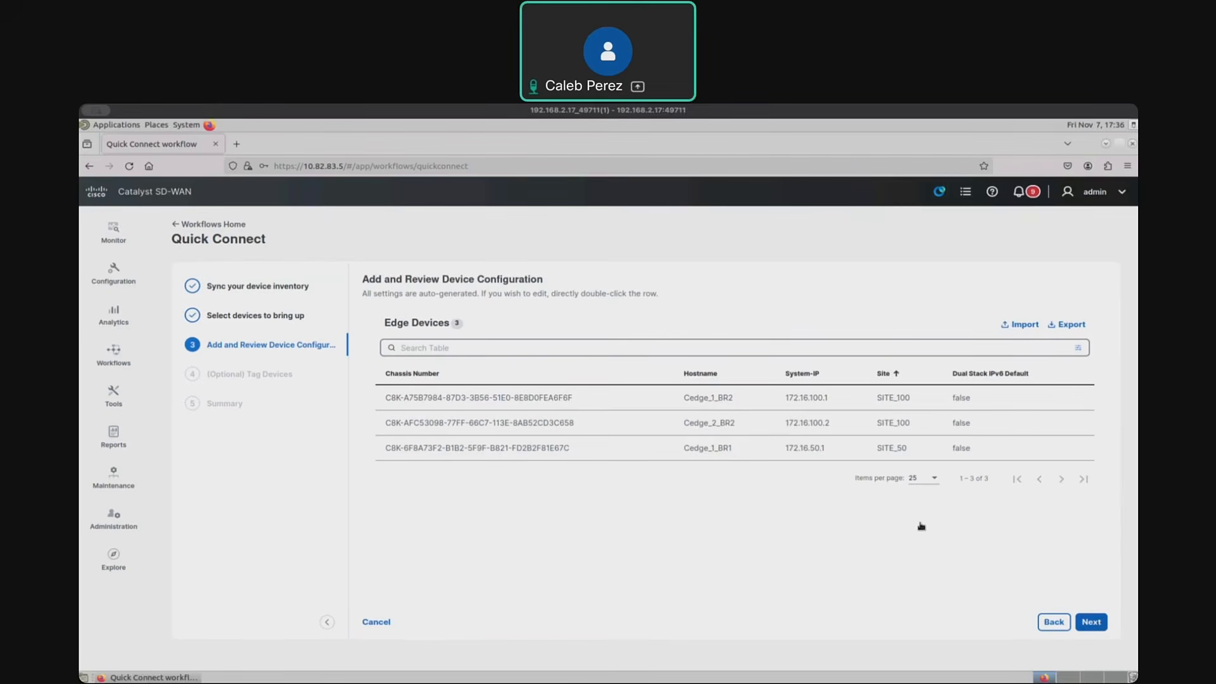
pyautogui.click(1091, 622)
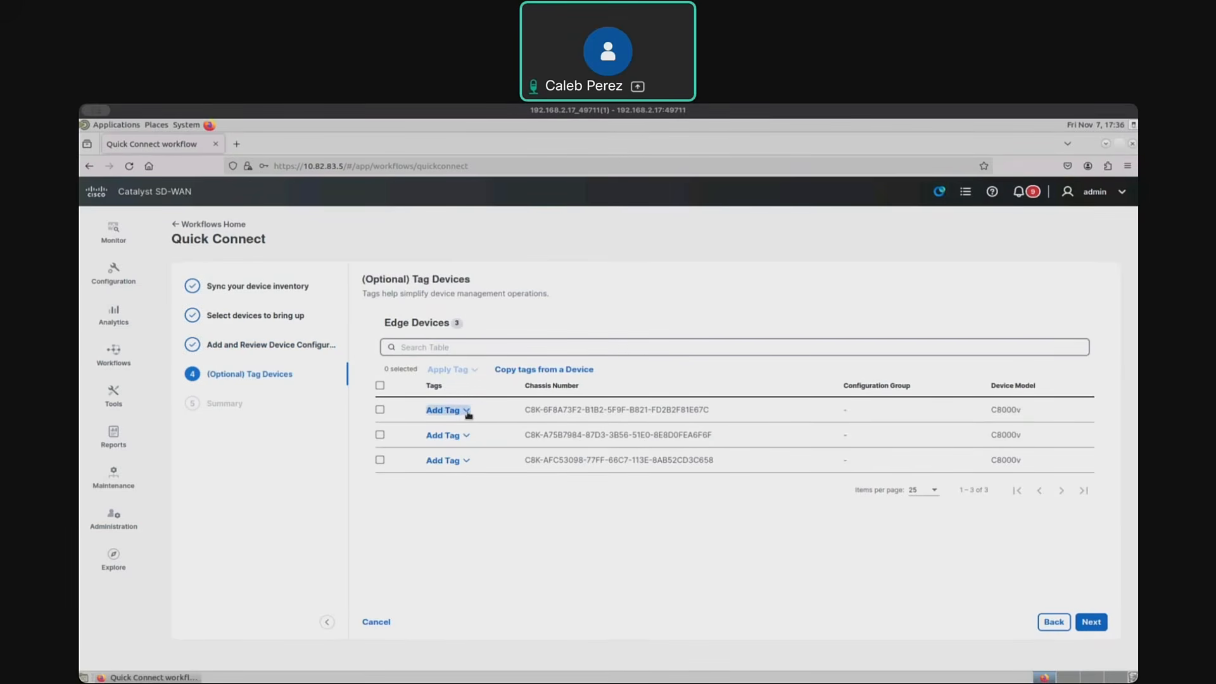
pyautogui.click(1091, 623)
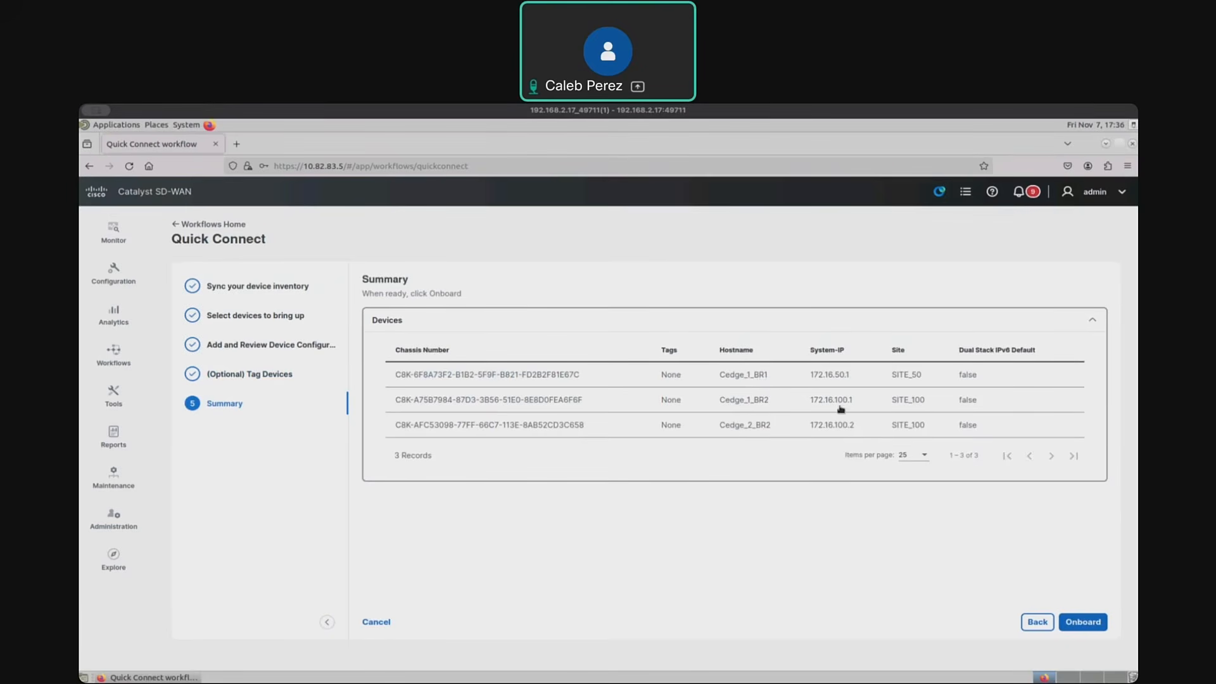
# - Onboard the three devices, leave the finished workflow, and review the control components and WAN edge device lists
pyautogui.click(1083, 622)
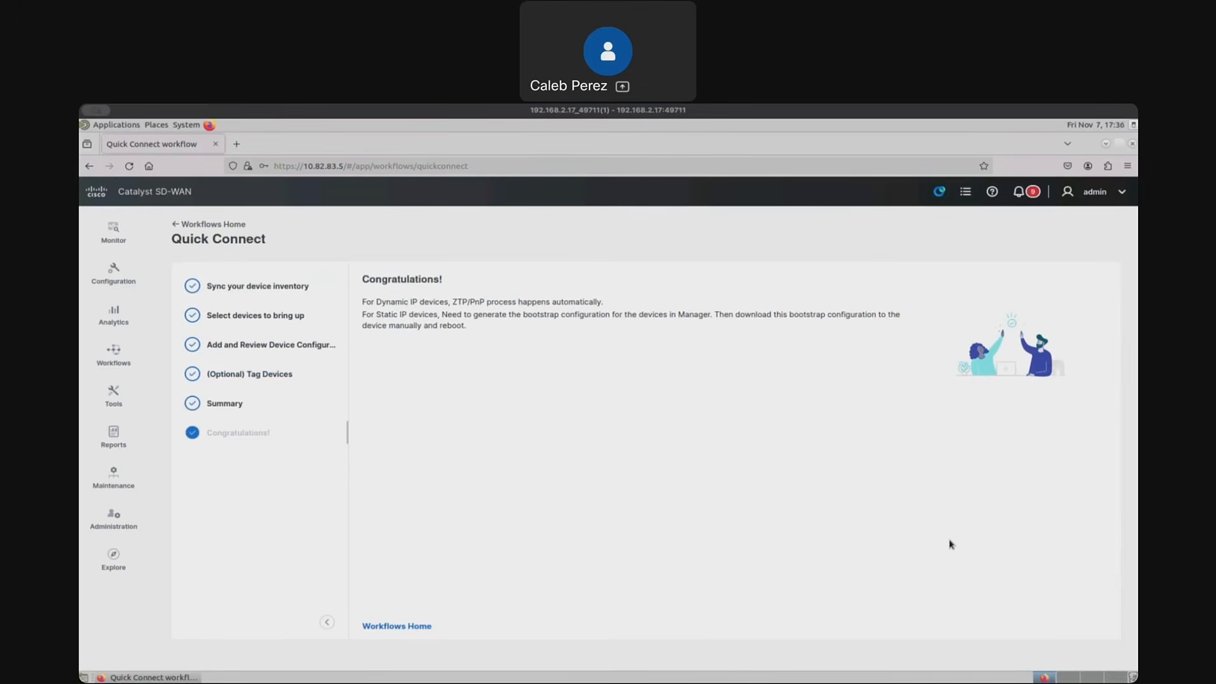
pyautogui.click(420, 626)
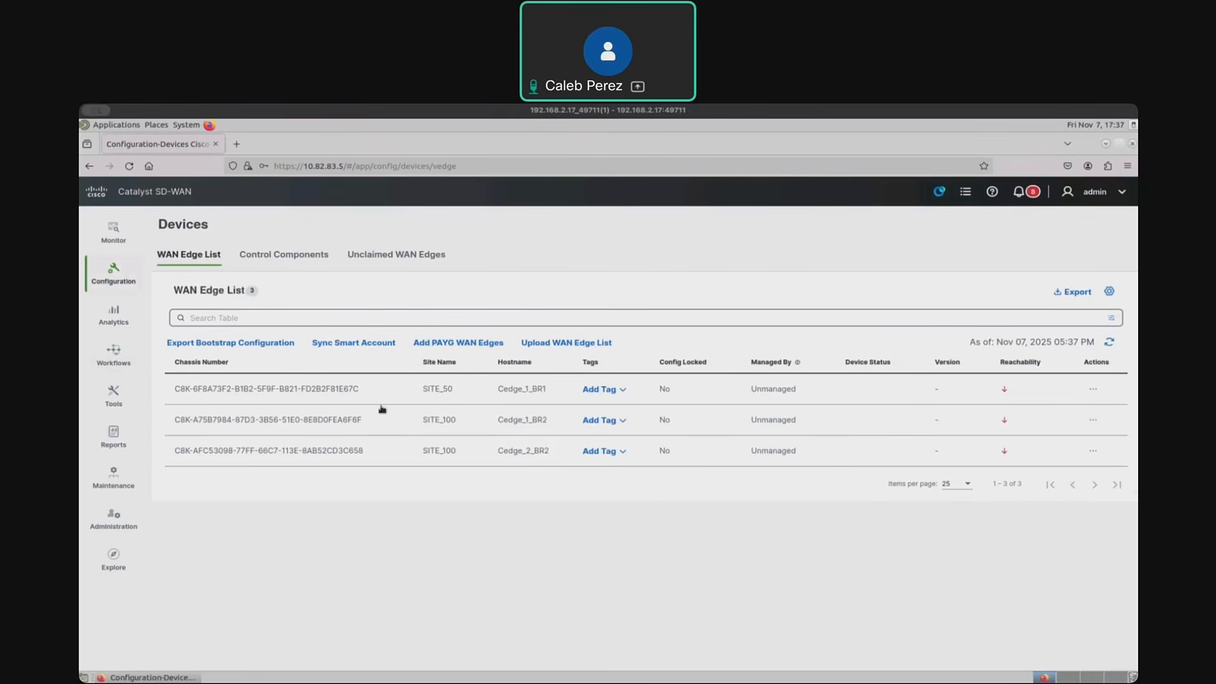
pyautogui.click(313, 256)
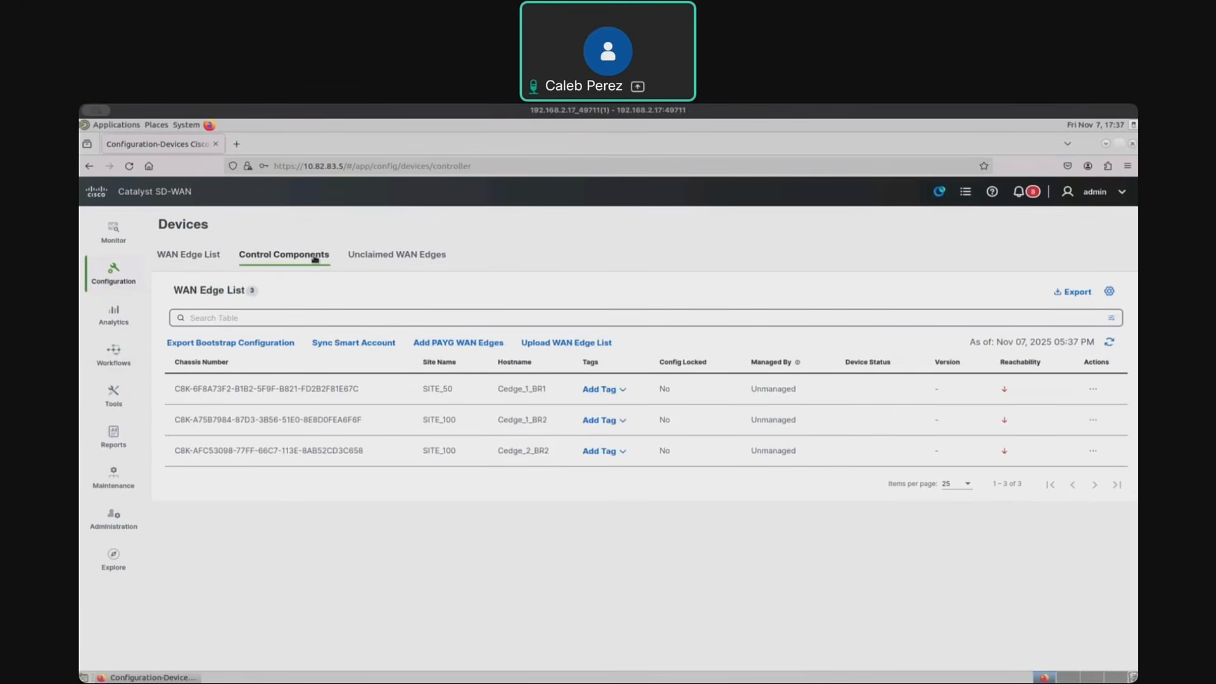
pyautogui.click(202, 256)
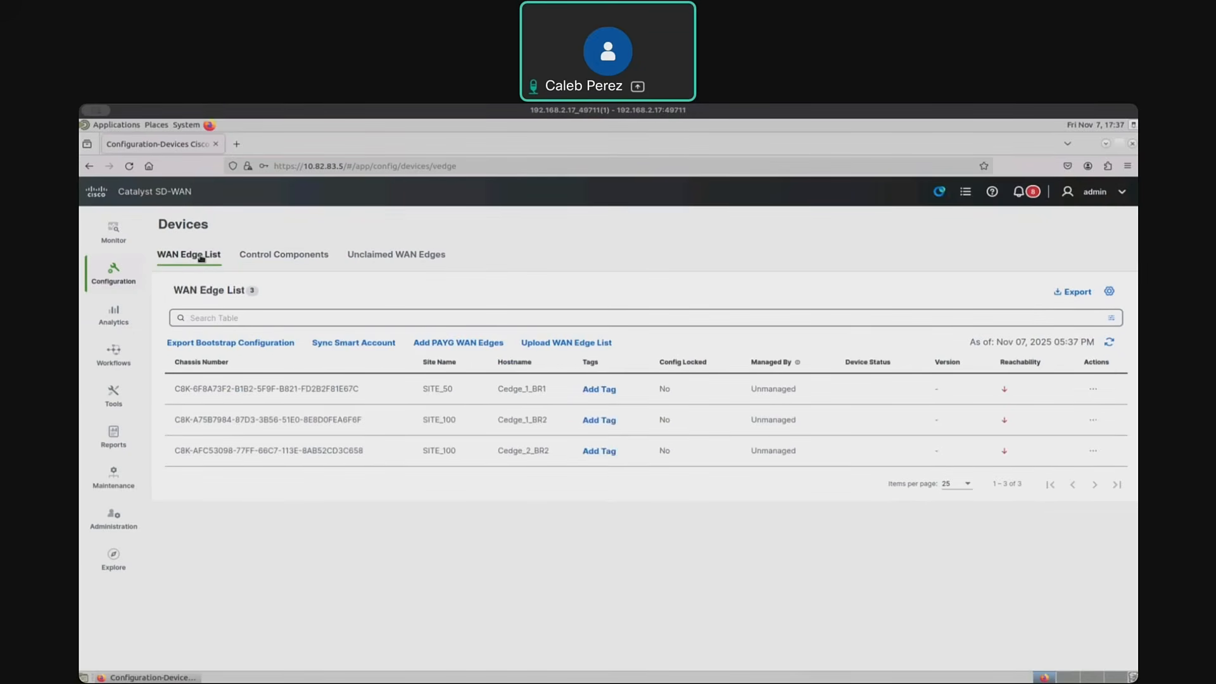
# - Start another Quick Connect run and sync the device inventory by logging into the Smart Account with its username and password
pyautogui.click(368, 344)
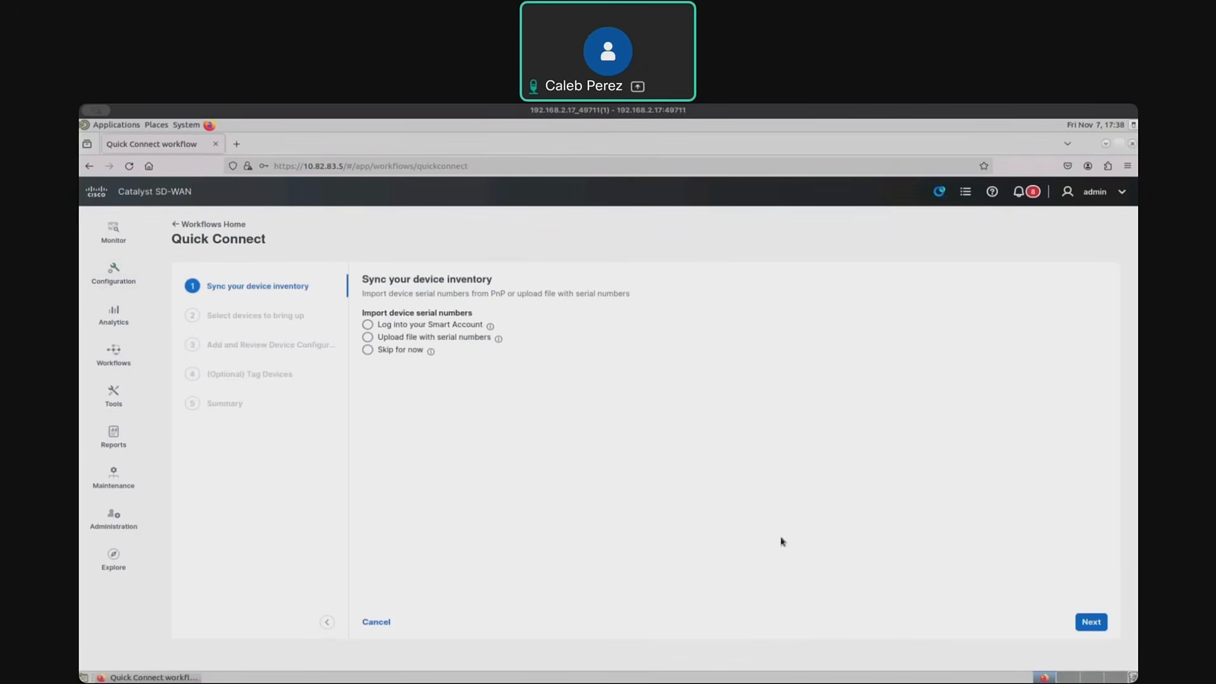
pyautogui.click(369, 325)
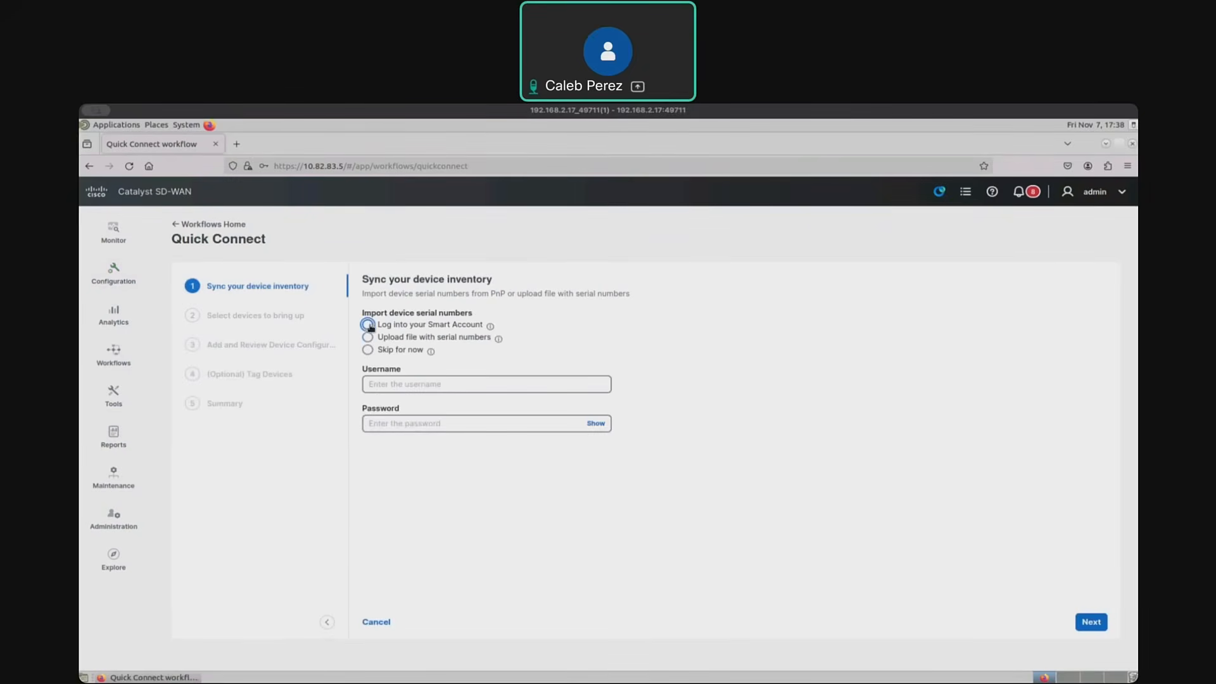
pyautogui.click(428, 385)
pyautogui.hotkey('ctrl', 'v')
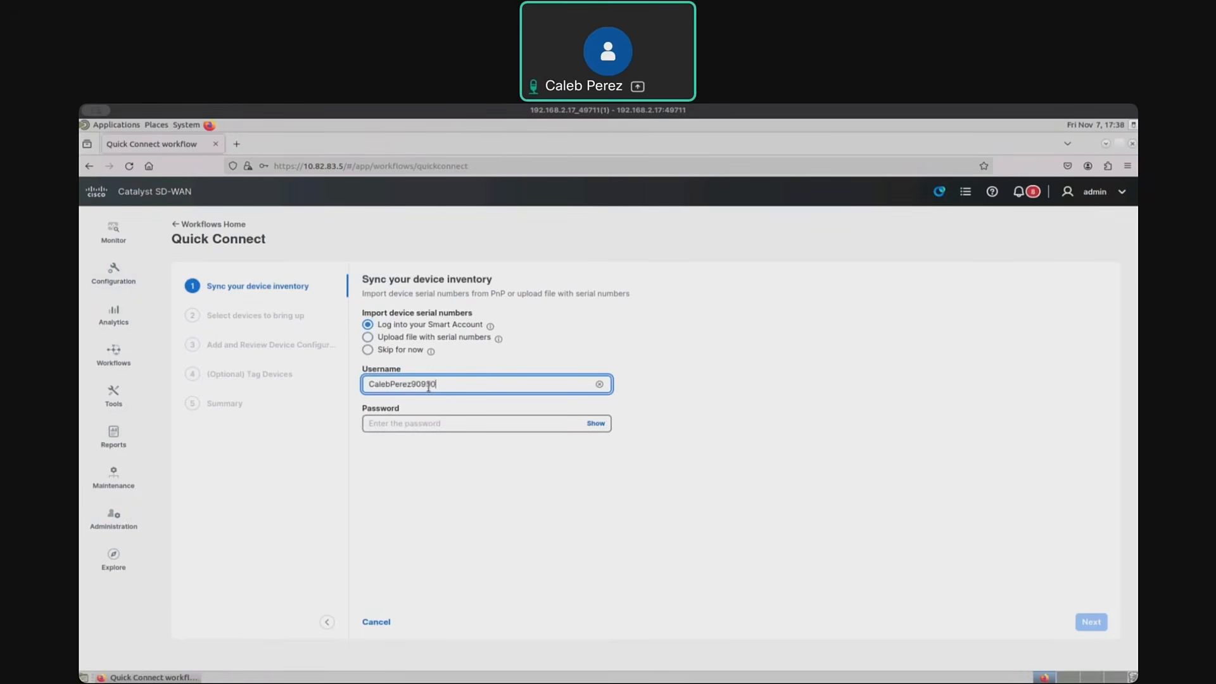
pyautogui.click(464, 422)
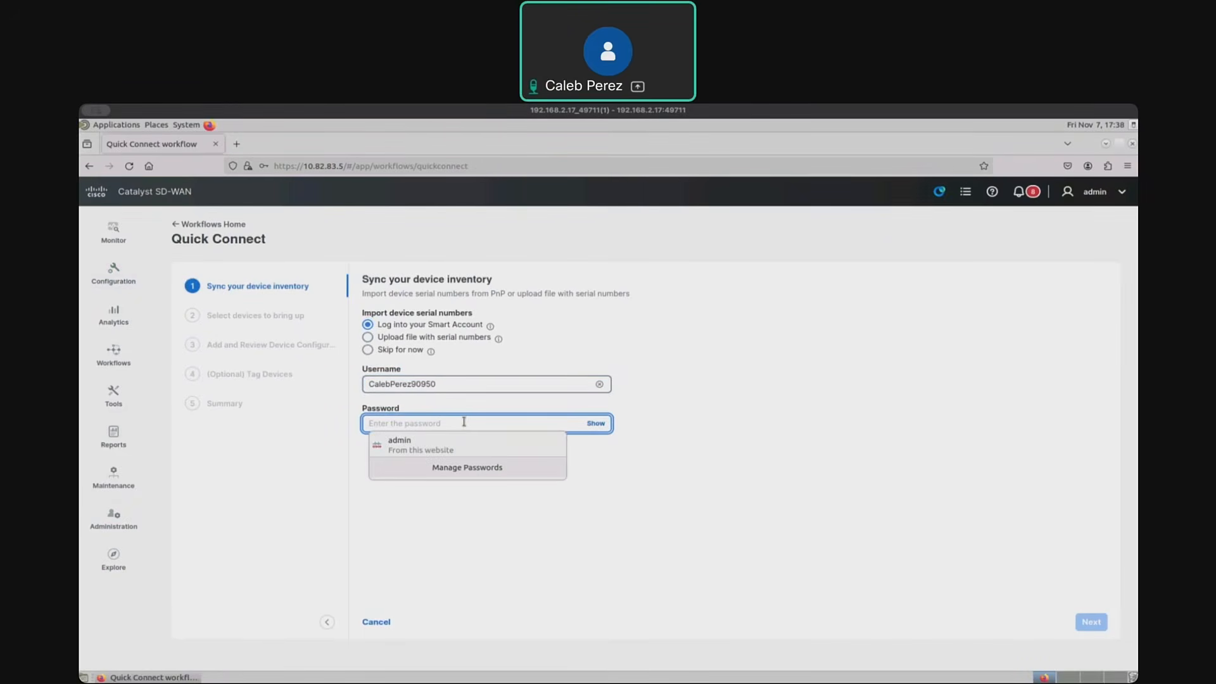
pyautogui.write('•••••••')
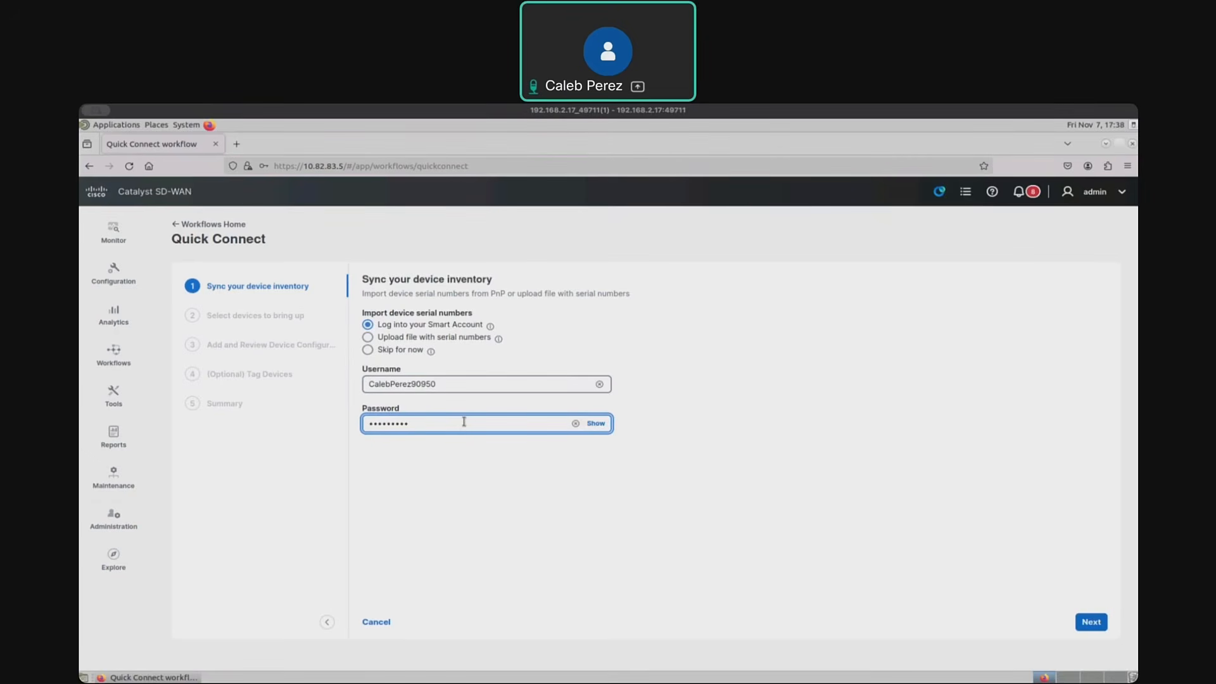
pyautogui.press('BackSpace')
pyautogui.press('BackSpace')
pyautogui.press('BackSpace')
pyautogui.press('BackSpace')
pyautogui.press('BackSpace')
pyautogui.press('BackSpace')
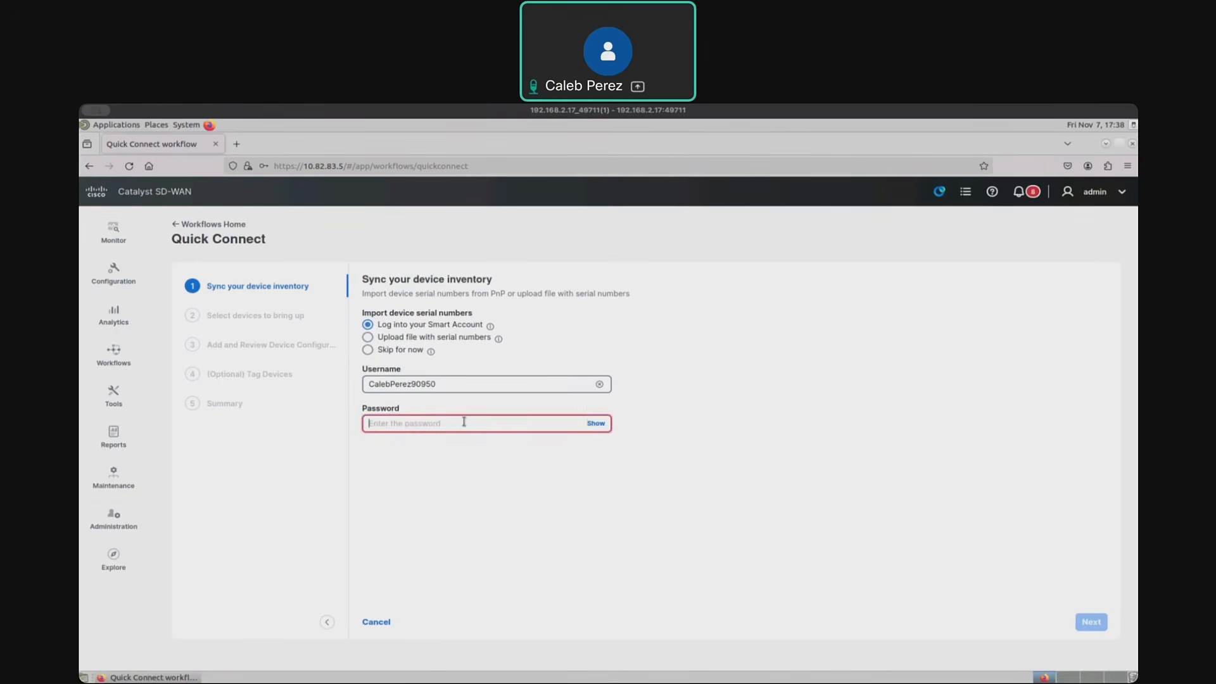
pyautogui.write('•••••')
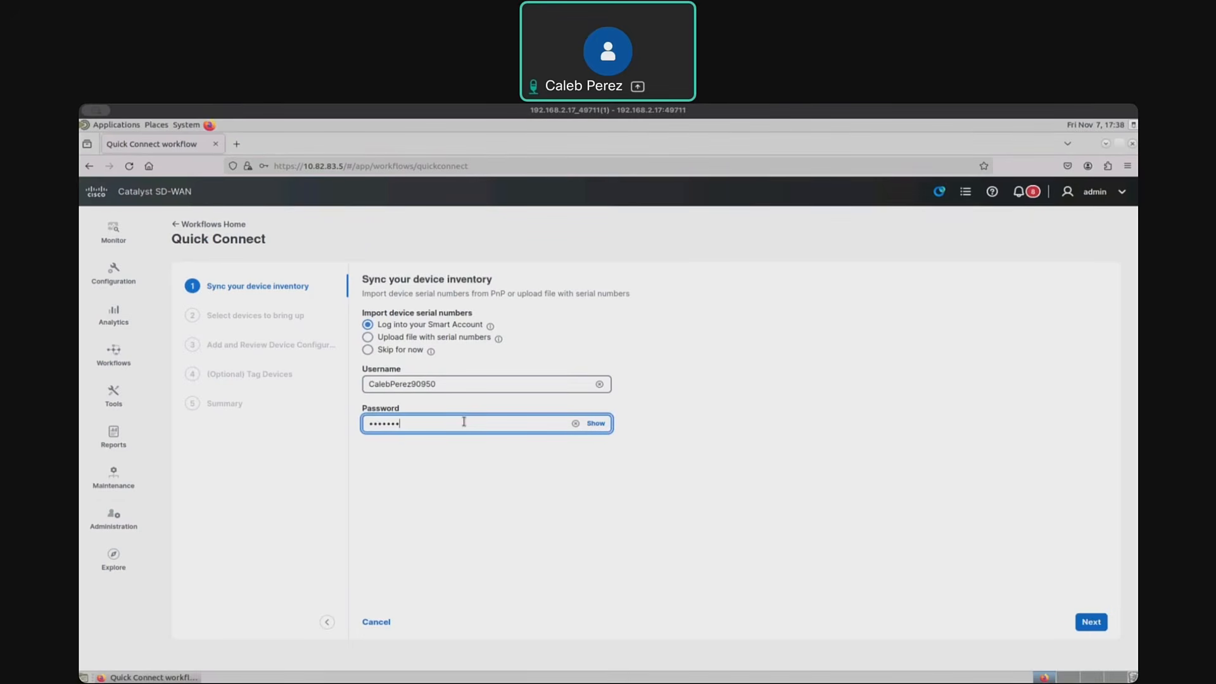
pyautogui.press('Return')
# - Select the C8000v whose chassis number starts with C8K-4D7B286F and proceed to its device configuration
pyautogui.scroll(-10, 430, 530)
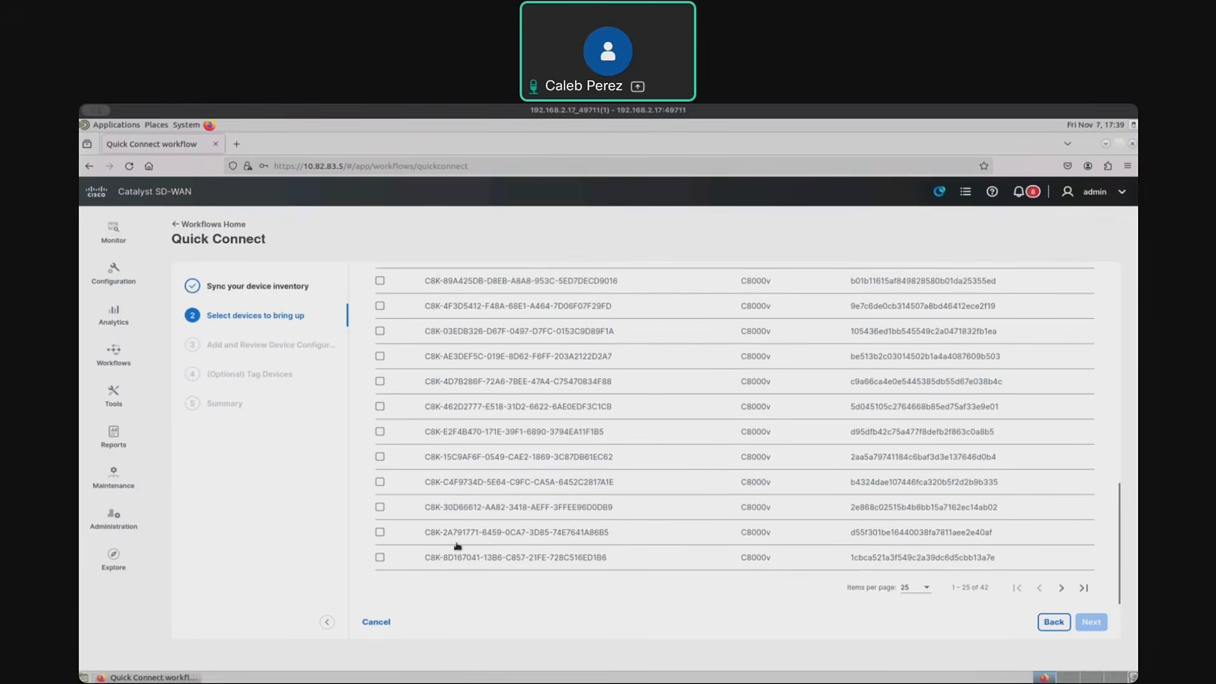
pyautogui.click(379, 381)
pyautogui.click(1087, 623)
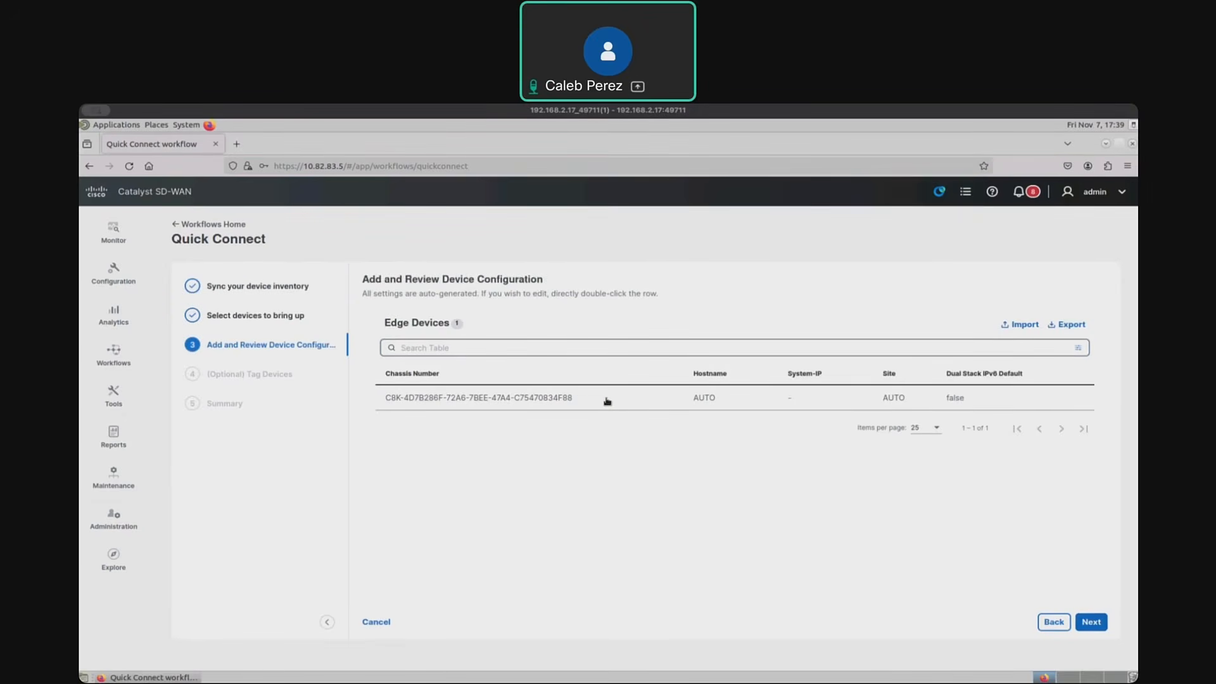
# - Set the selected device's system IP to 172.16.150.1, keep hostname and site on AUTO, and apply the edit
pyautogui.doubleClick(607, 400)
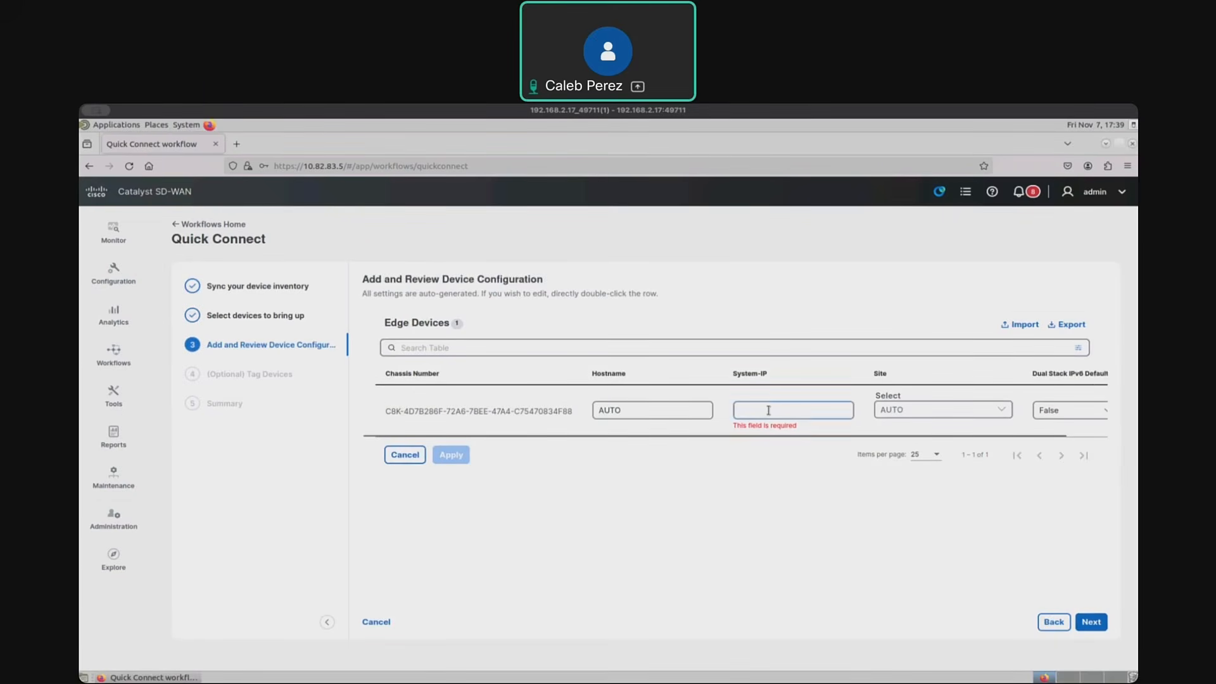
pyautogui.click(768, 410)
pyautogui.write('172')
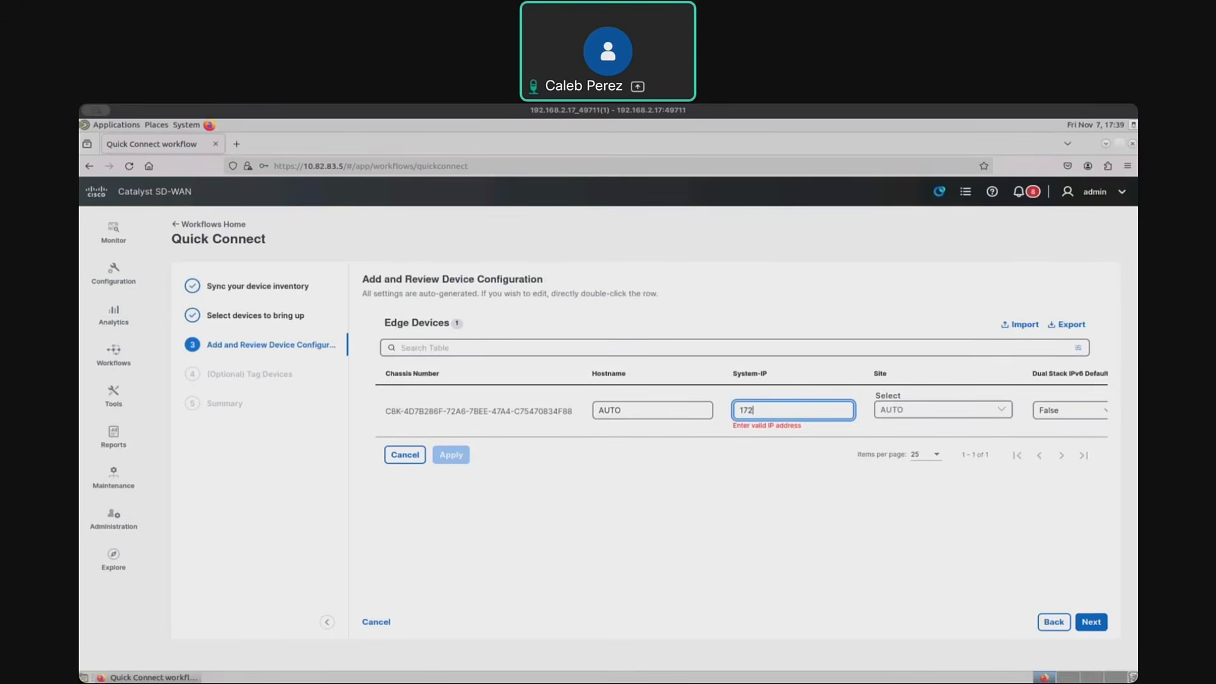
pyautogui.press('super+Tab')
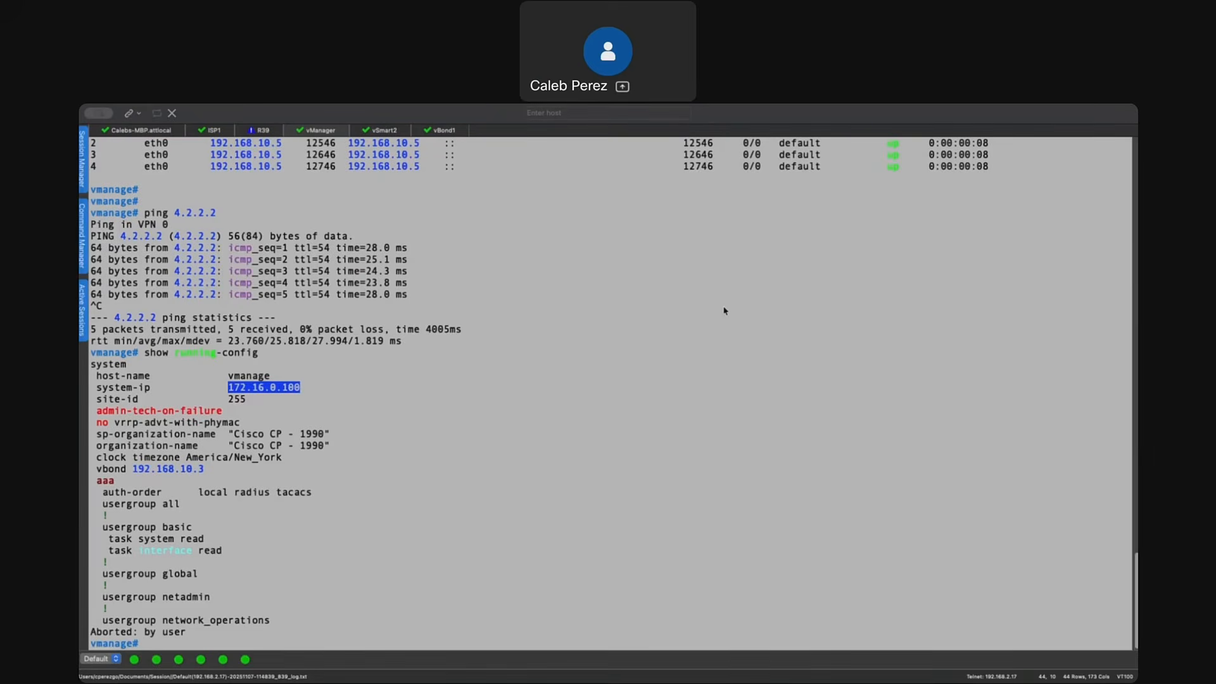
pyautogui.press('super+Tab')
pyautogui.write('.')
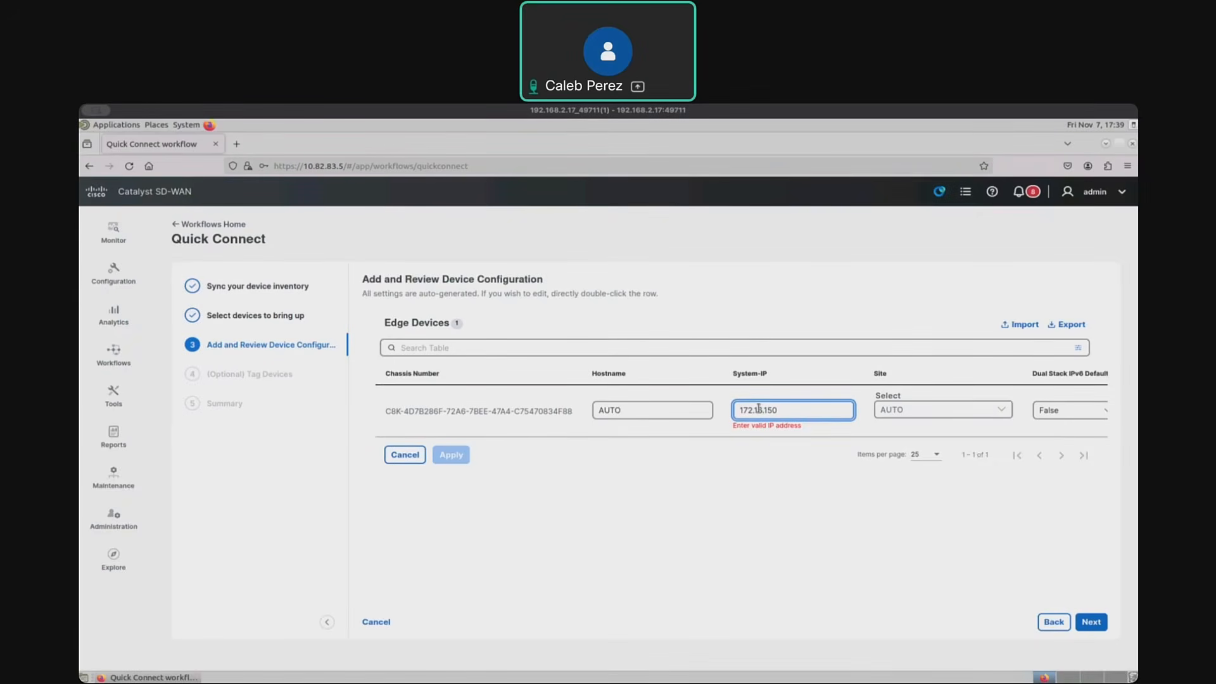
pyautogui.write('1')
pyautogui.press('BackSpace')
pyautogui.write('1')
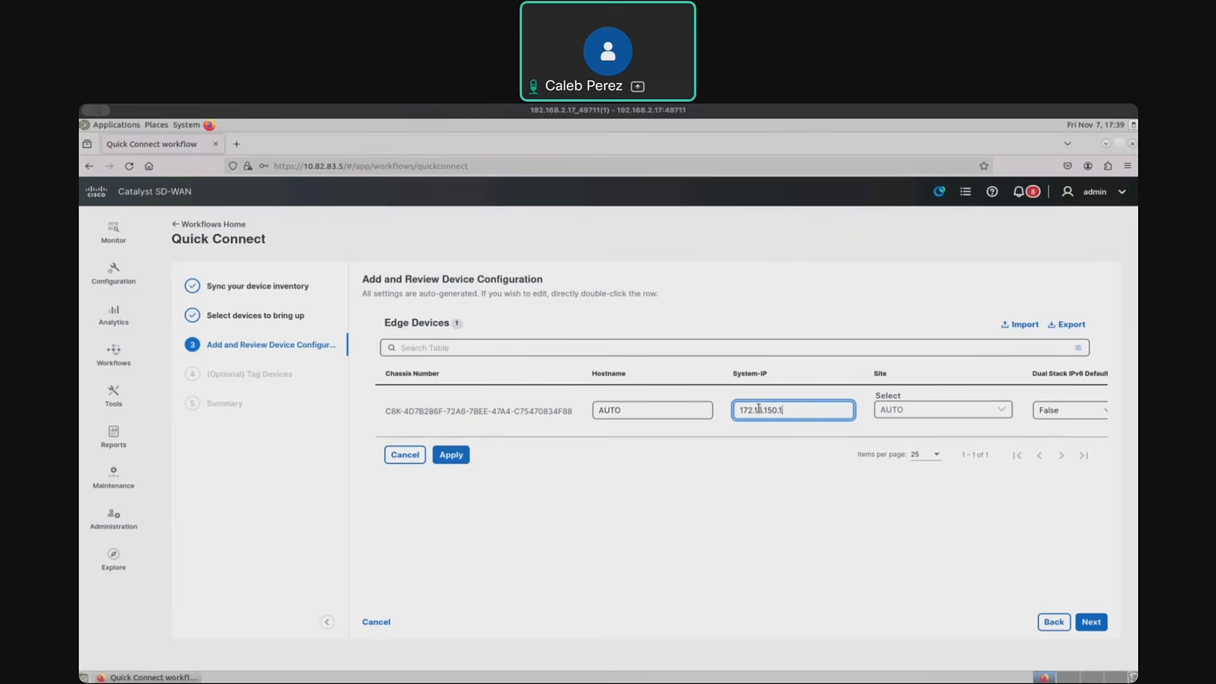
pyautogui.click(844, 528)
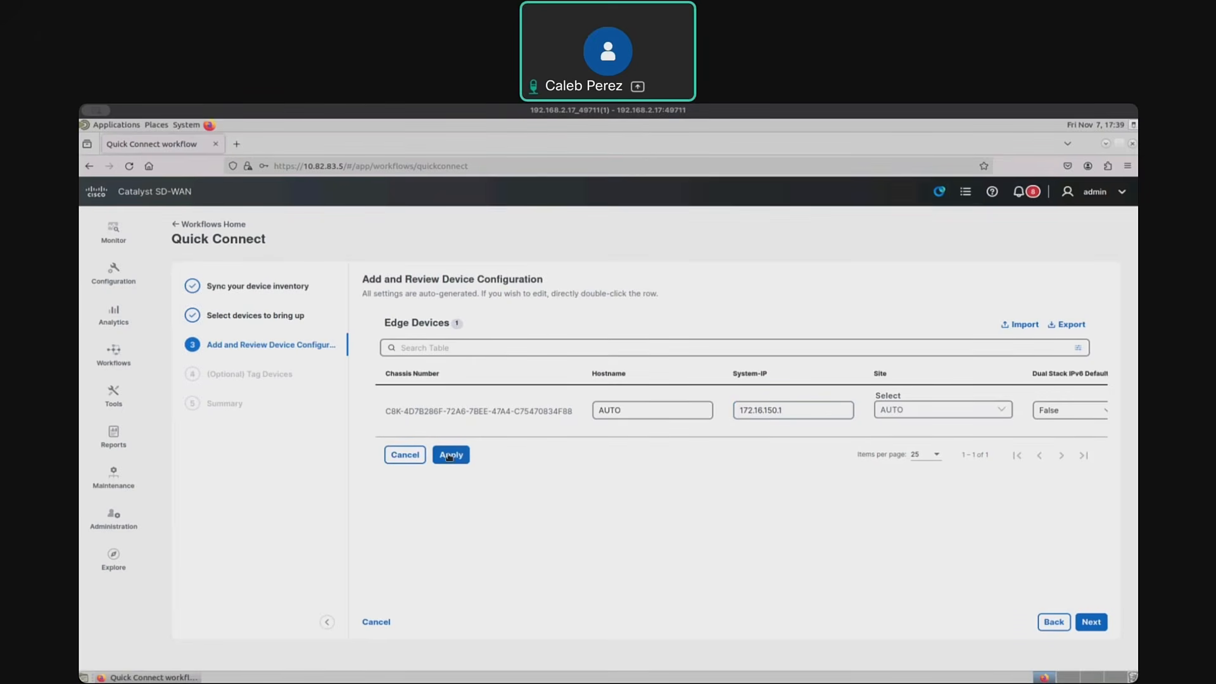
pyautogui.click(449, 456)
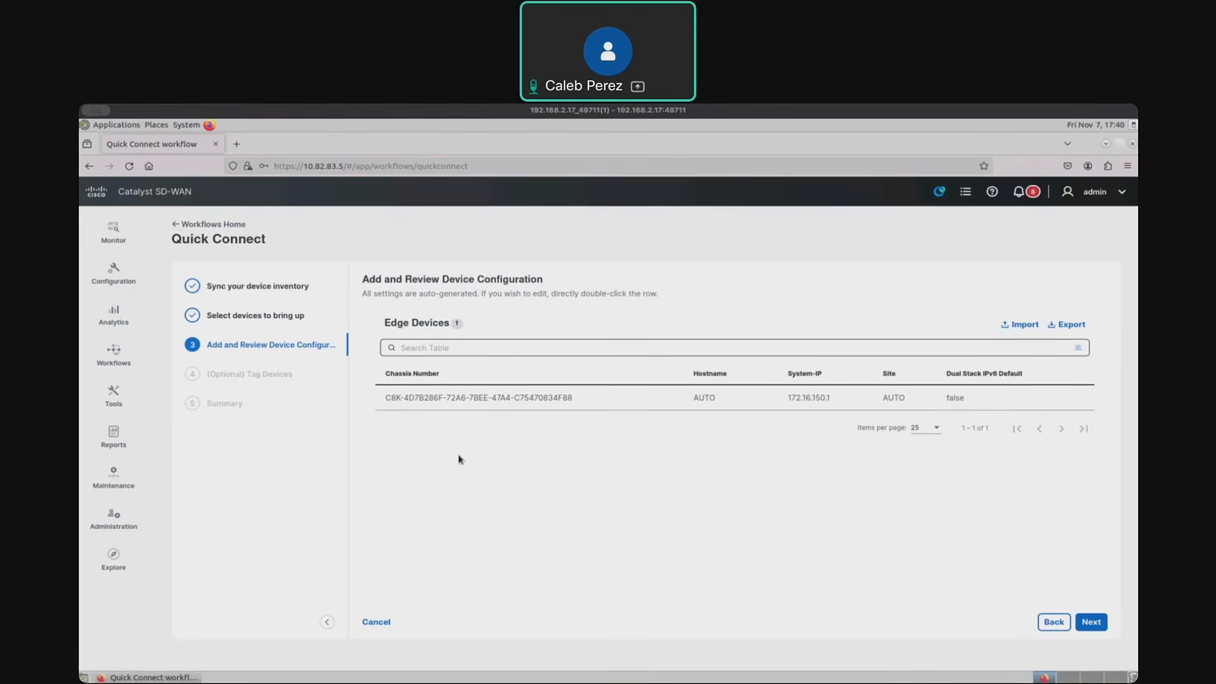
# - Proceed to the optional tagging stage, return to the device configuration, and reopen the device's system IP for editing
pyautogui.click(1095, 623)
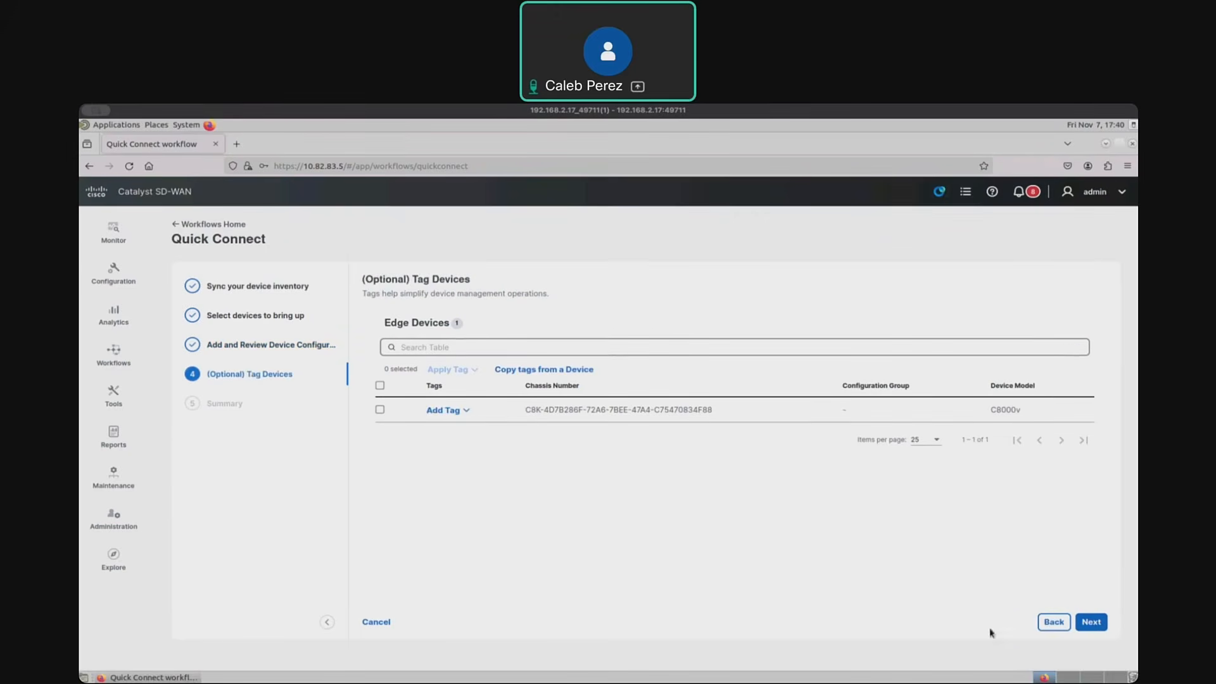
pyautogui.click(1052, 623)
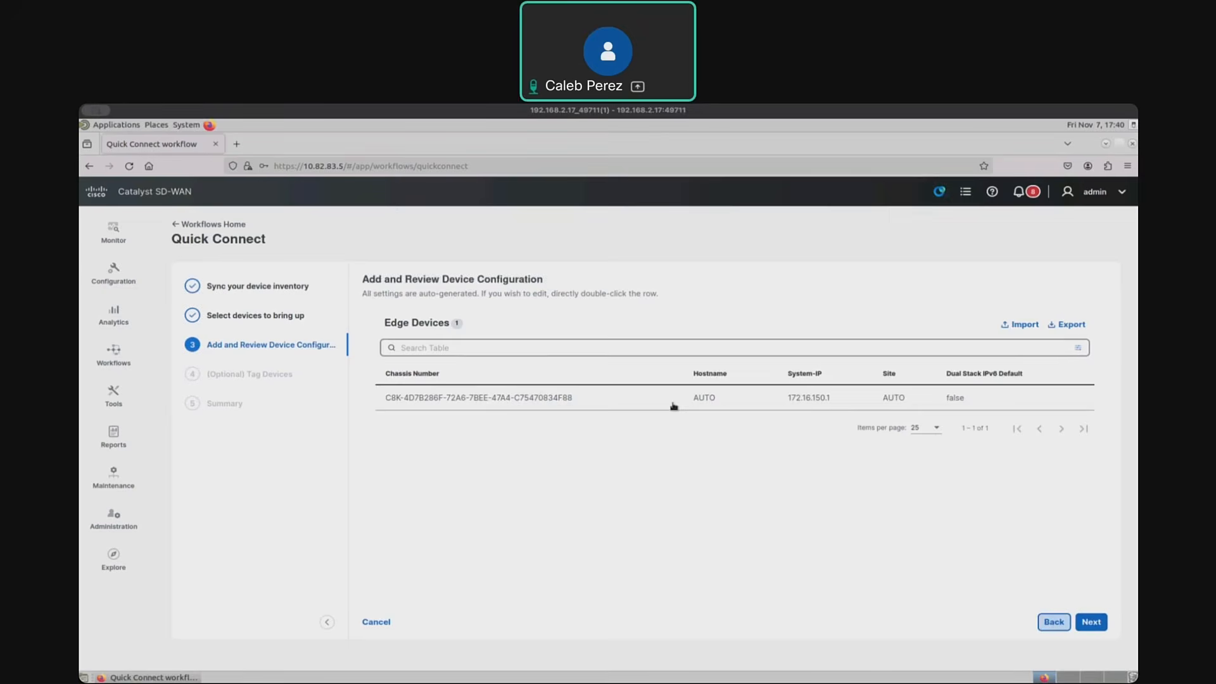
pyautogui.doubleClick(814, 403)
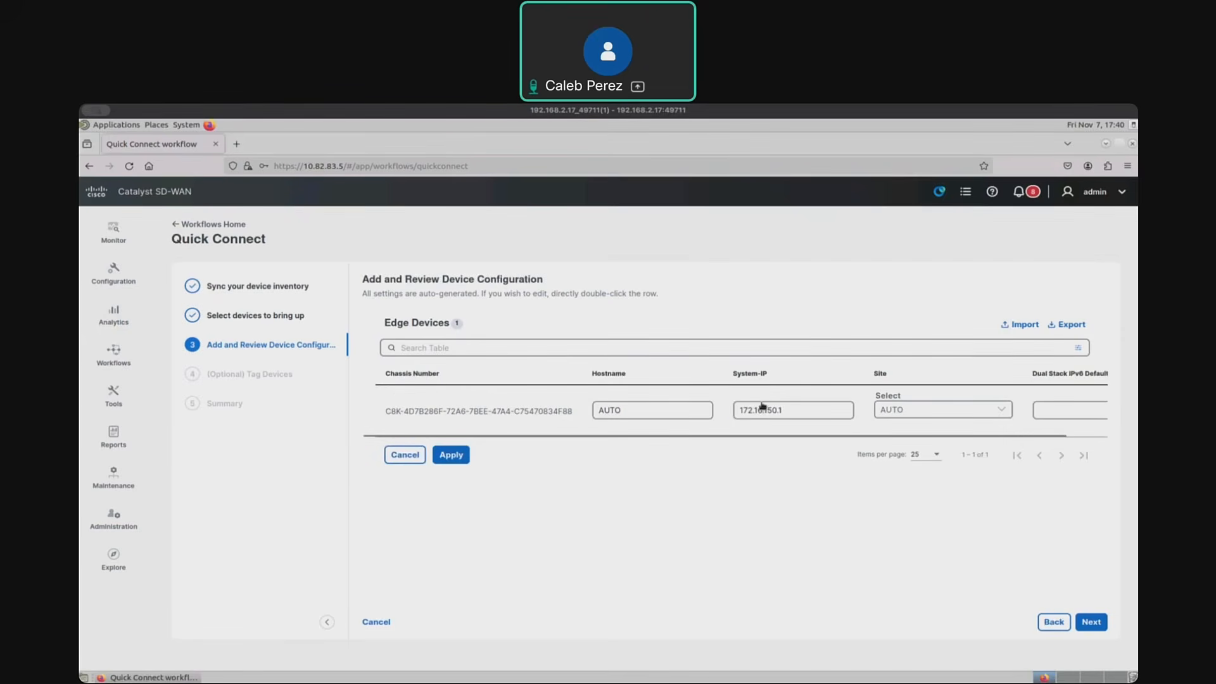
pyautogui.click(799, 410)
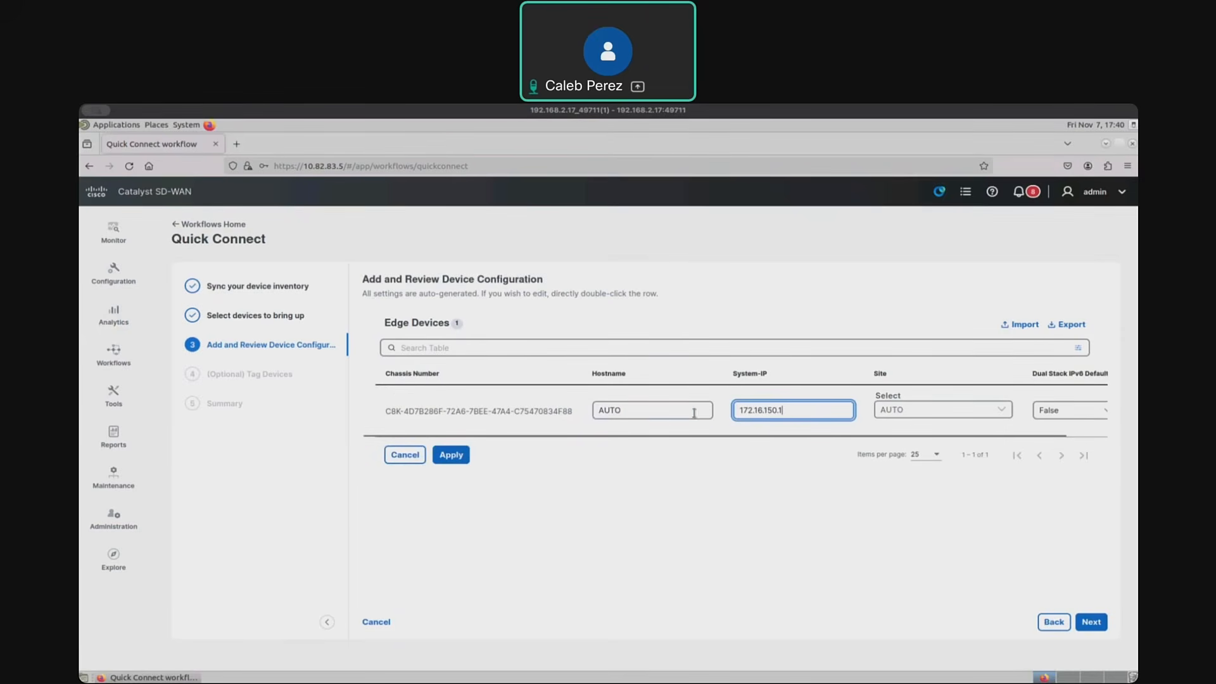
pyautogui.doubleClick(736, 410)
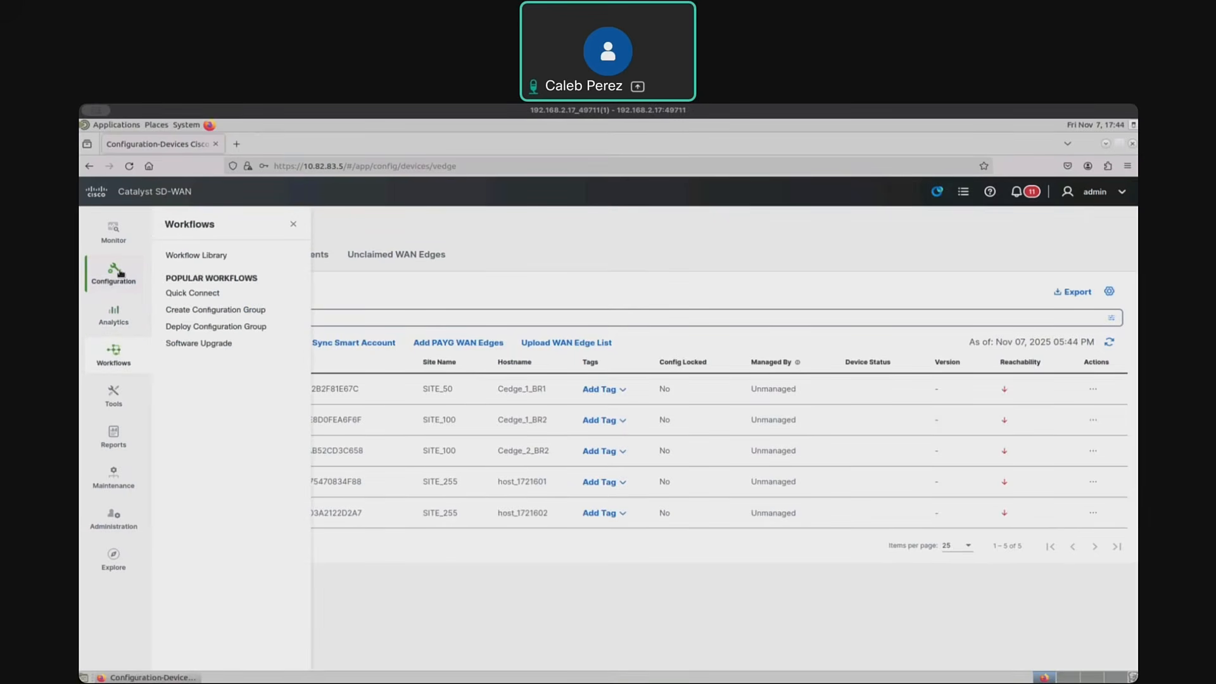
# - Send the WAN edge certificate list to the controllers and return to the WAN edge device list
pyautogui.moveTo(120, 273)
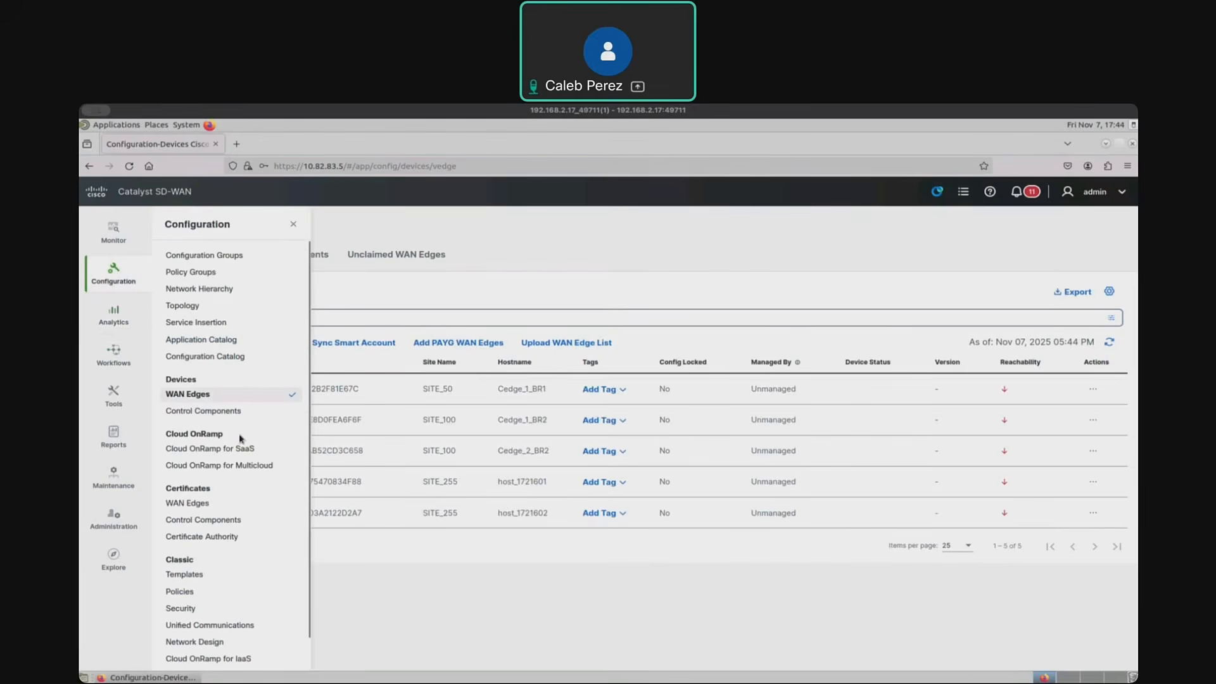
pyautogui.click(200, 504)
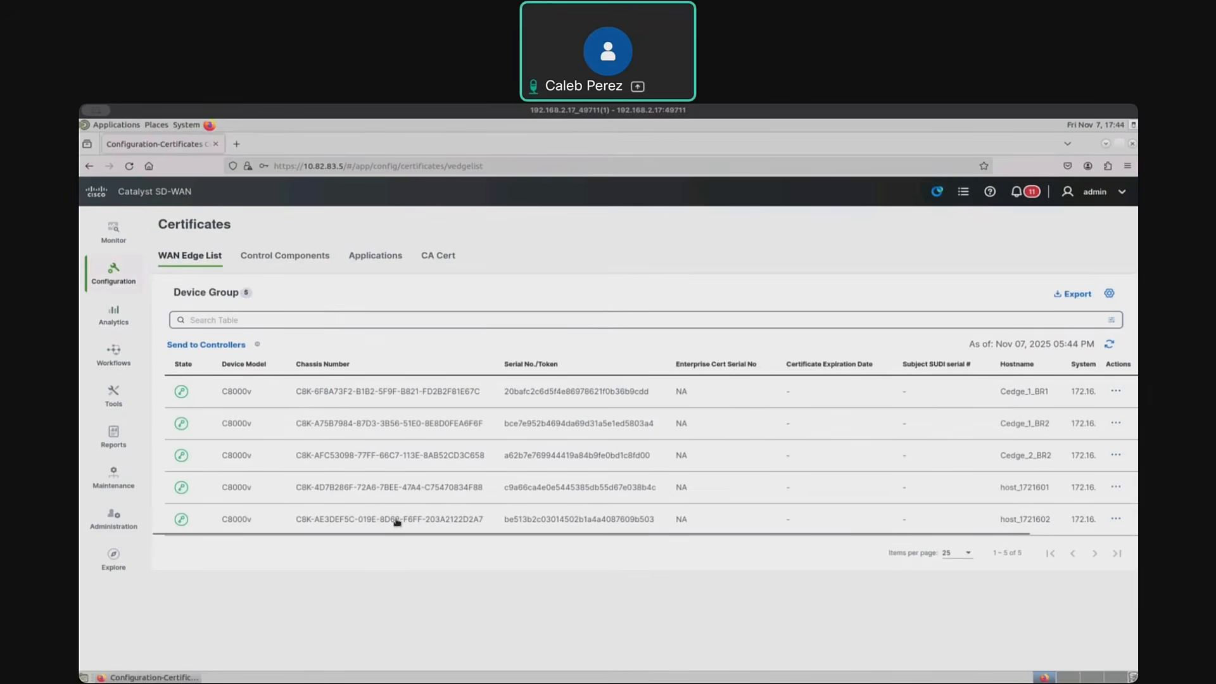
pyautogui.tripleClick(219, 350)
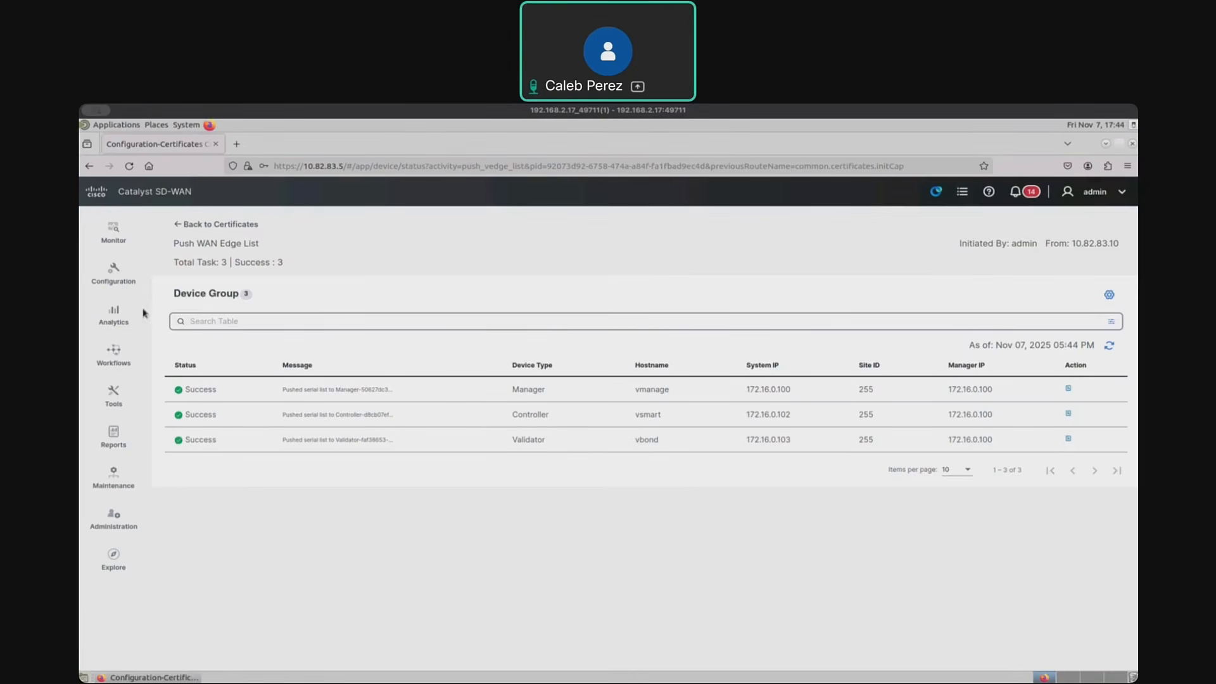
pyautogui.click(118, 282)
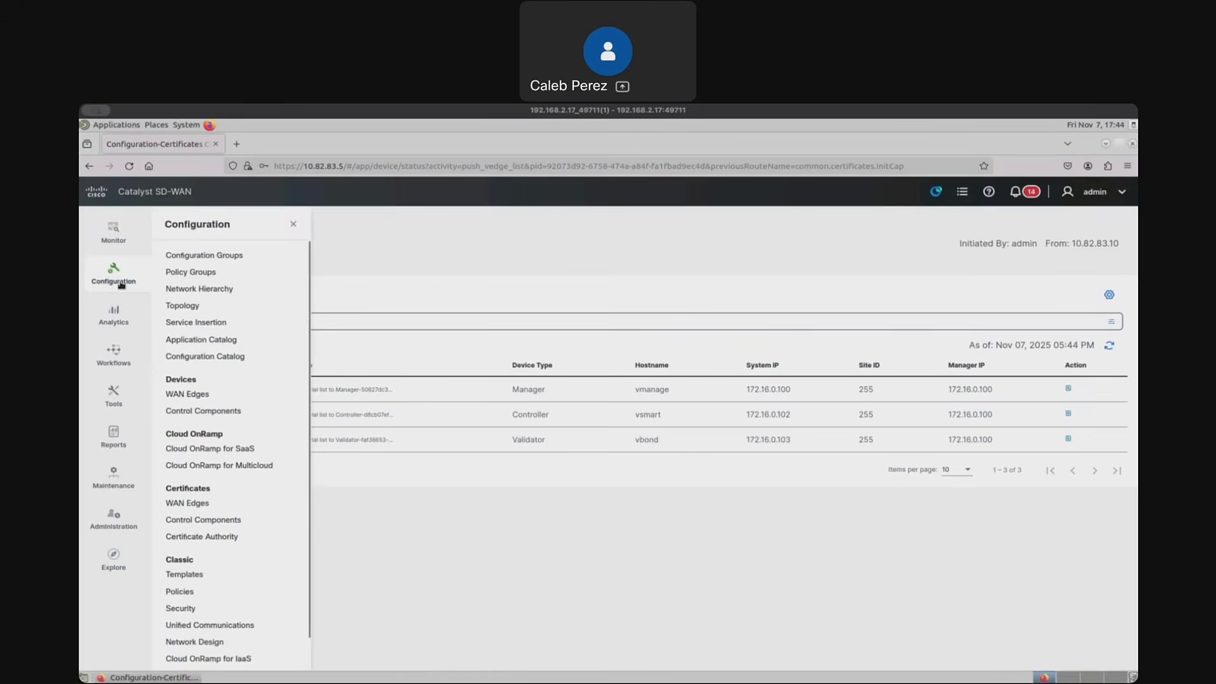
pyautogui.click(203, 397)
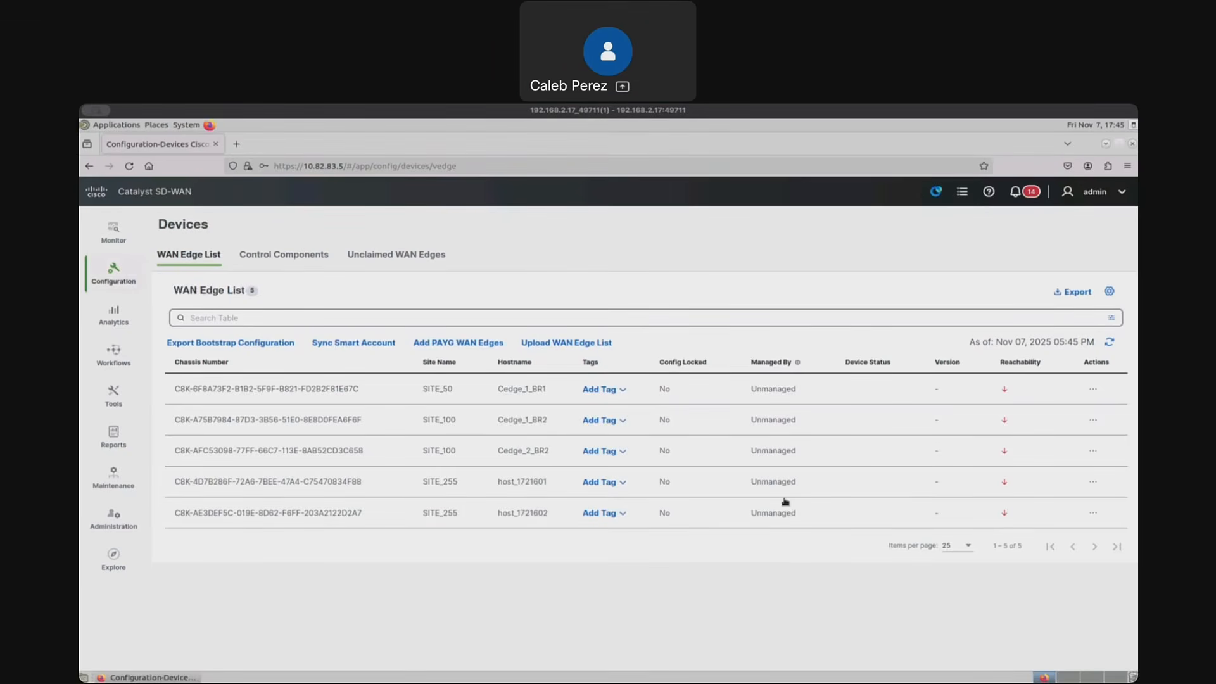
# - Switch to the EVE topology and examine the path from site 100 through ISP1 and the firewall to the site 255 controllers
pyautogui.hotkey('ctrl', 'Left')
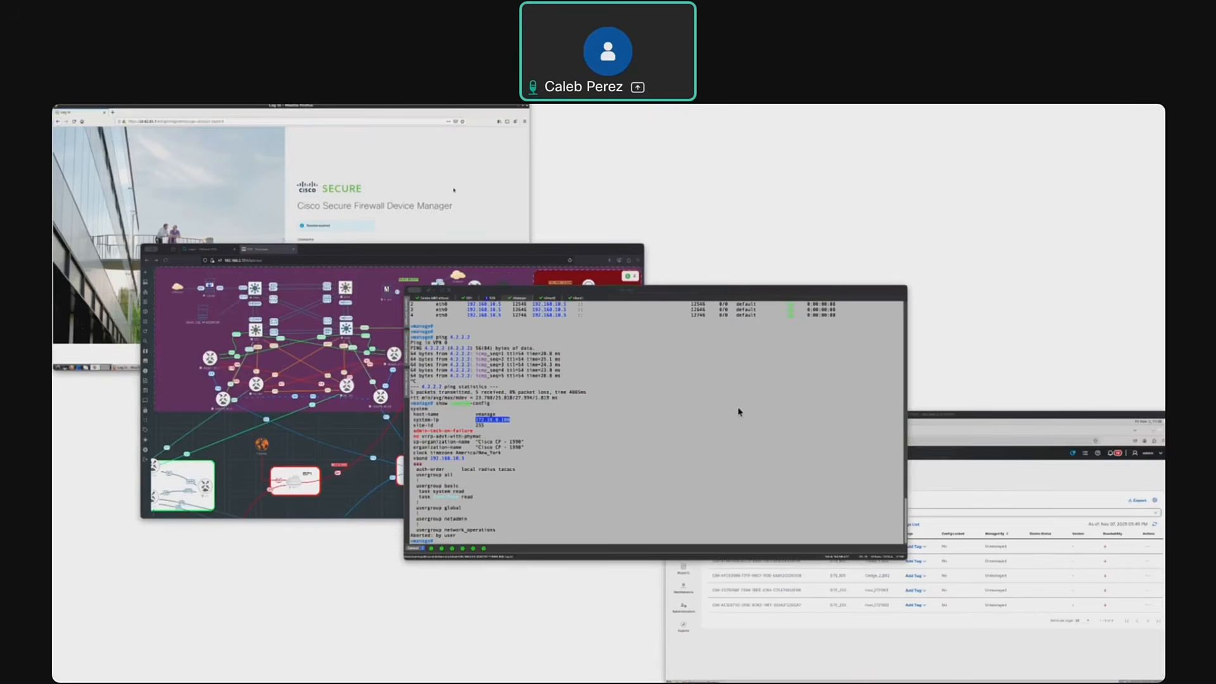
pyautogui.hotkey('ctrl', 'Left')
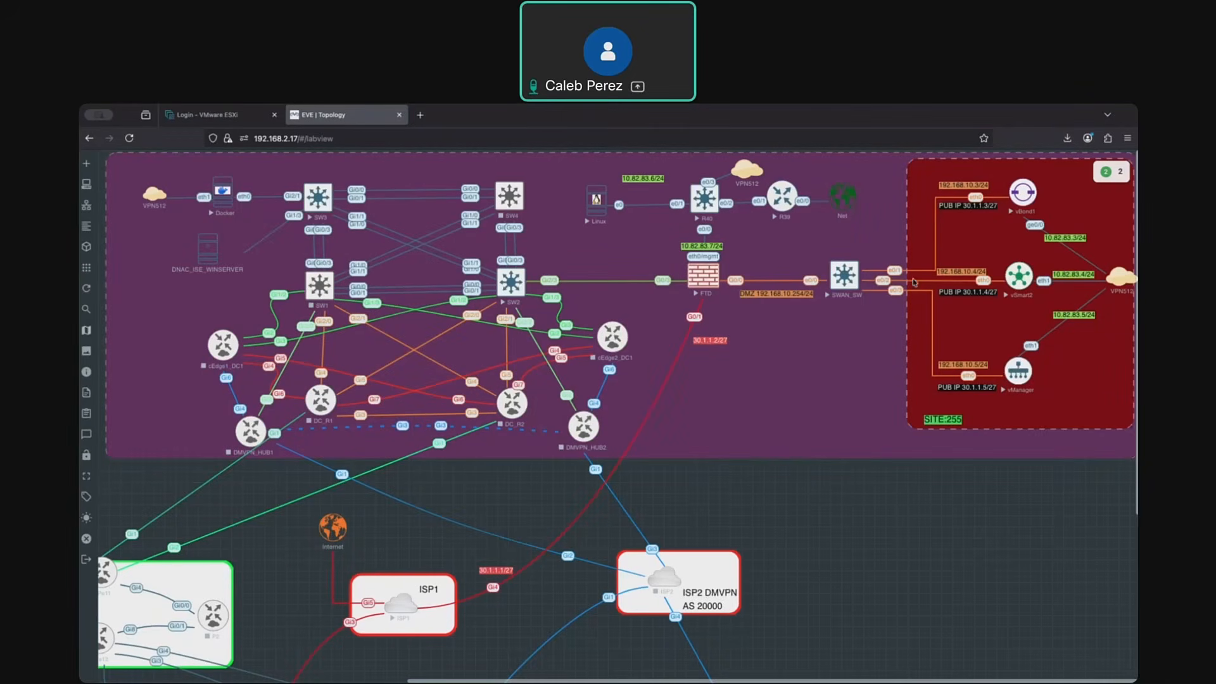
pyautogui.scroll(-1, 766, 565)
pyautogui.scroll(-2, 766, 565)
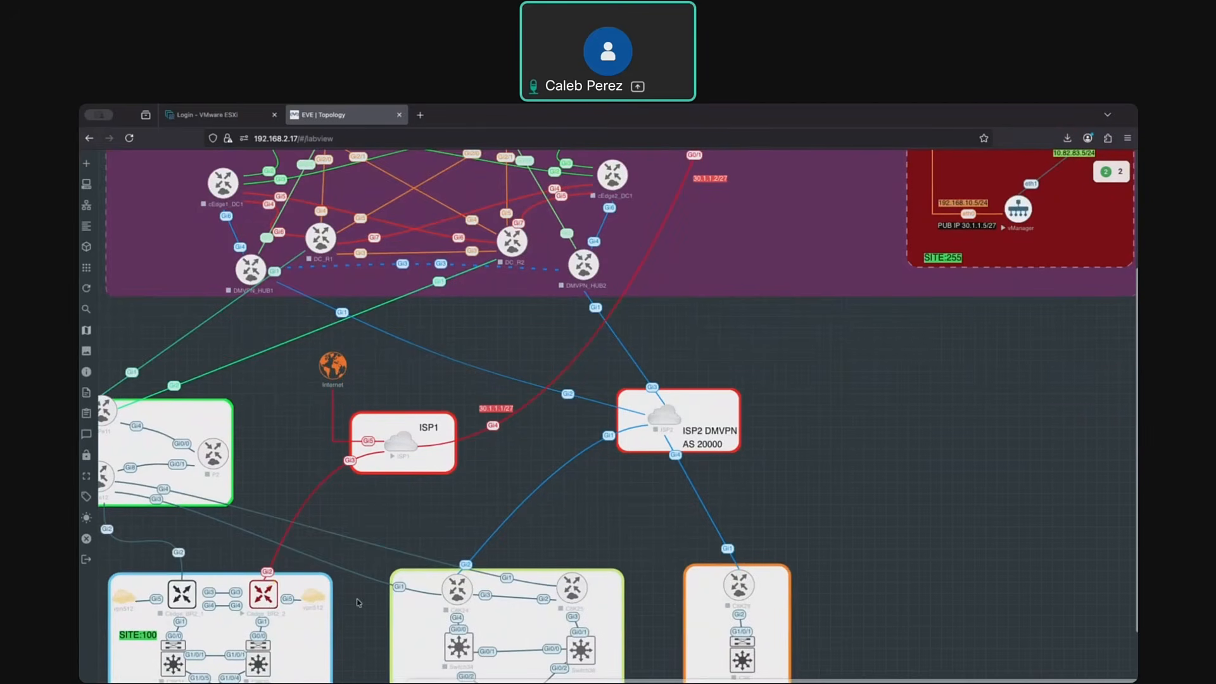
pyautogui.scroll(3, 357, 604)
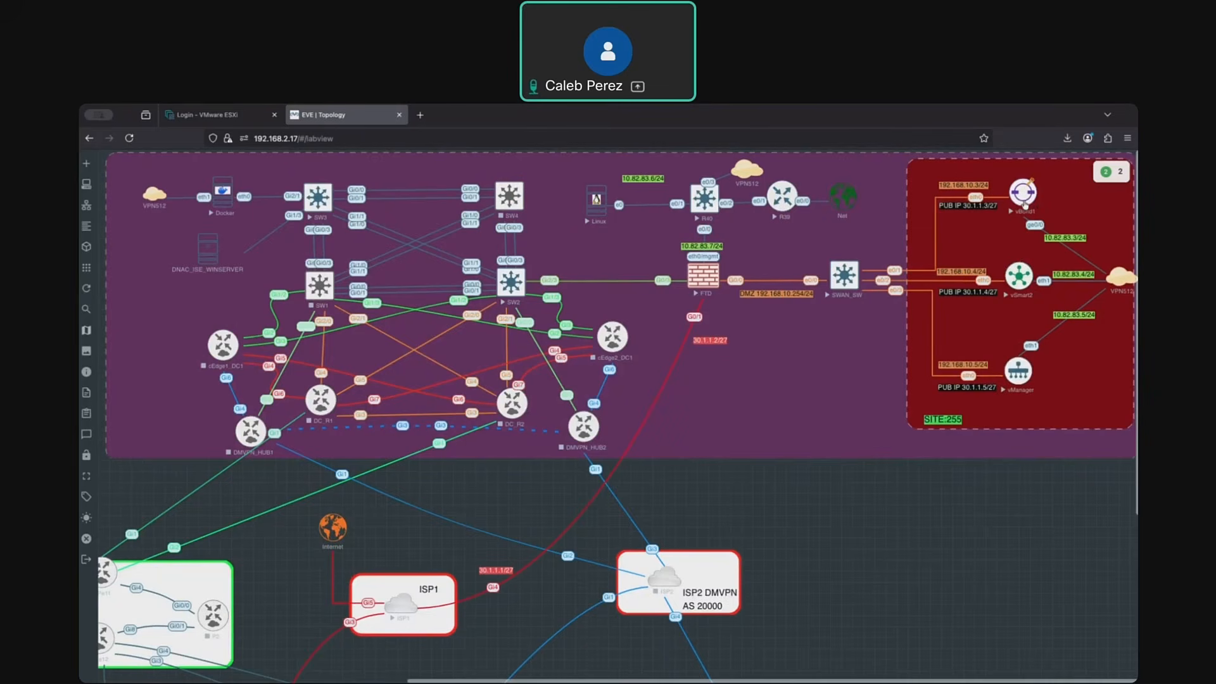
pyautogui.scroll(-1, 556, 489)
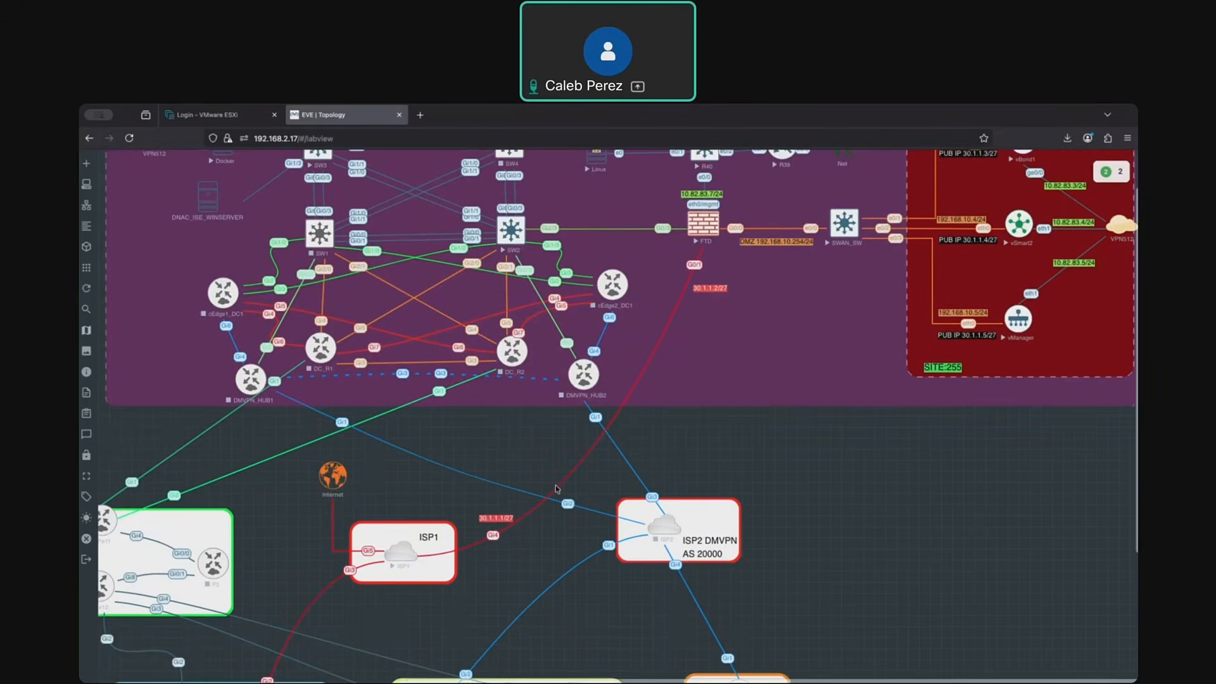
# - Examine the site 100 edge's ISP1 uplink, the FTD outside and DMZ links, and the public addresses of the site 255 controllers
pyautogui.scroll(-2, 556, 489)
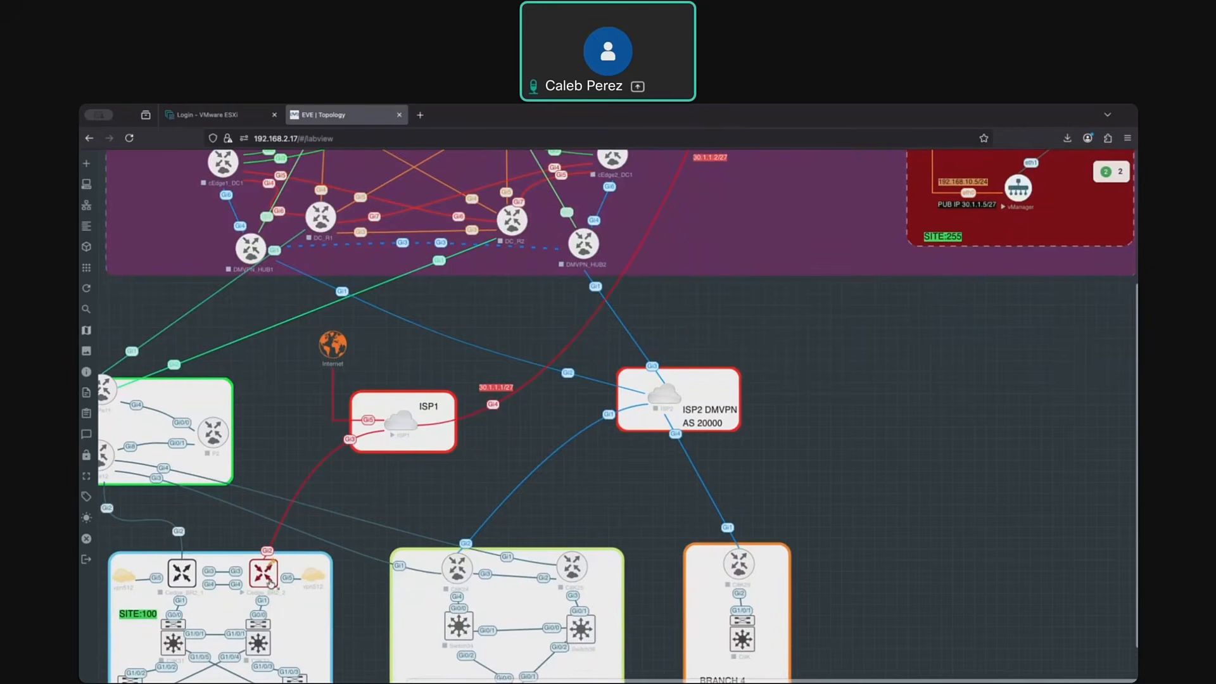
pyautogui.scroll(3, 963, 453)
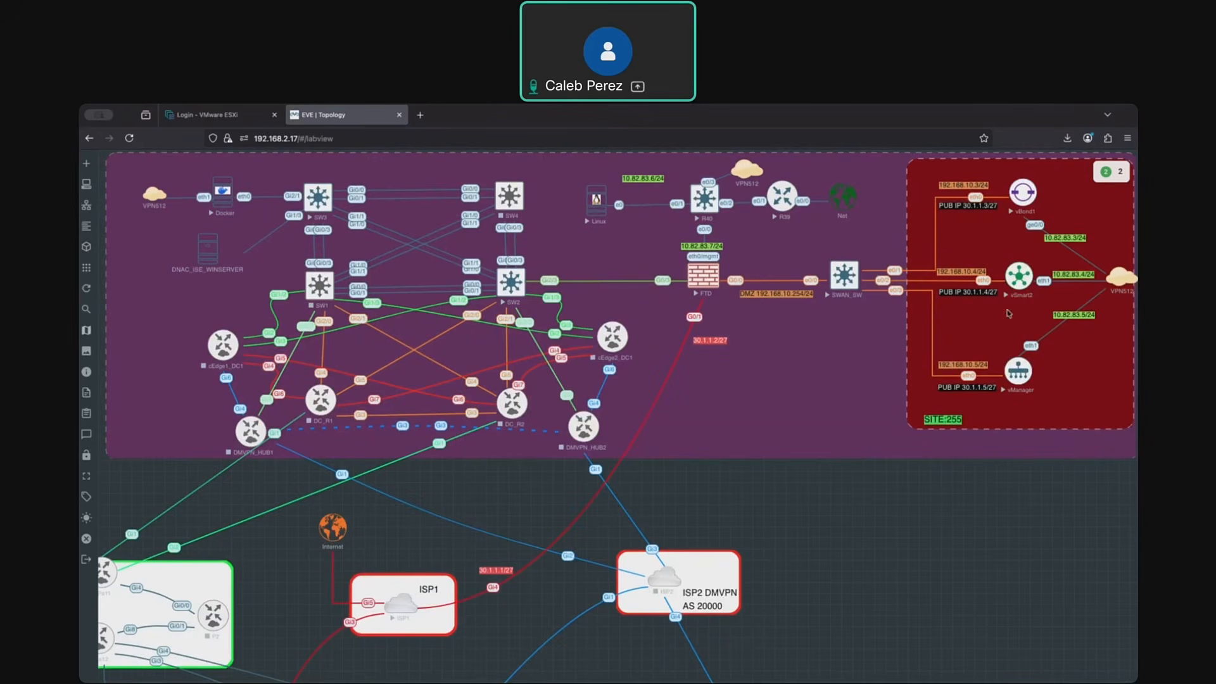
pyautogui.hscroll(-1, 862, 321)
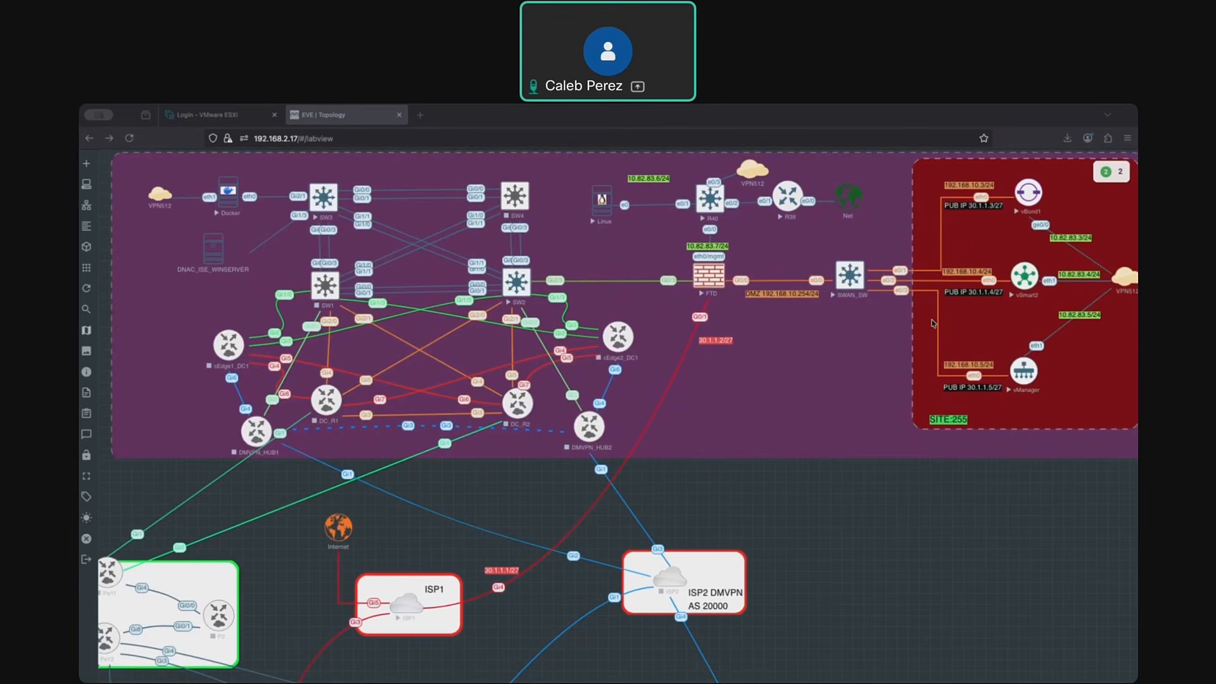
pyautogui.scroll(-1, 920, 330)
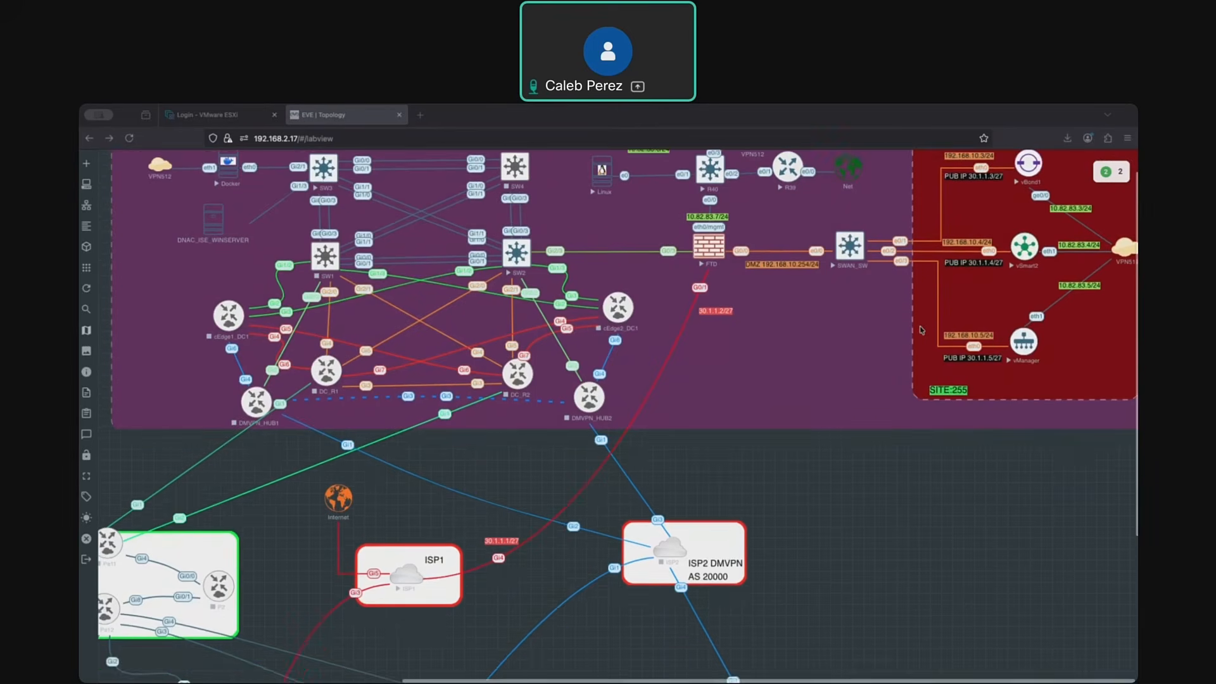
pyautogui.scroll(1, 919, 330)
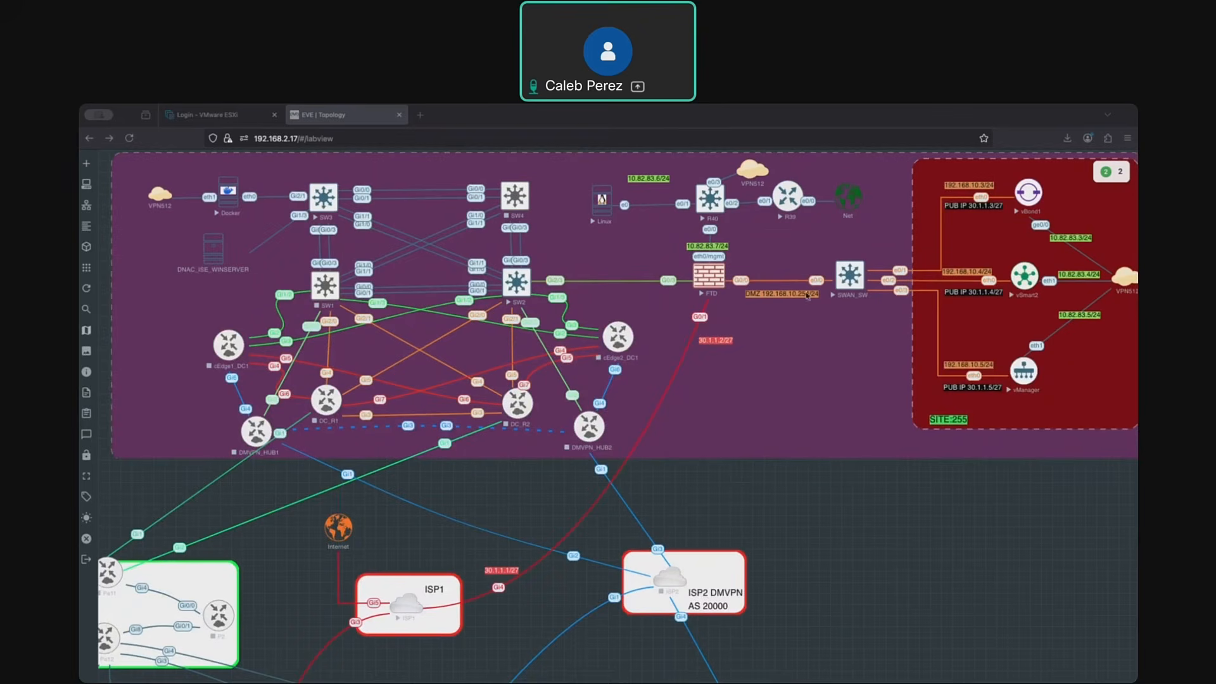
pyautogui.scroll(-3, 720, 346)
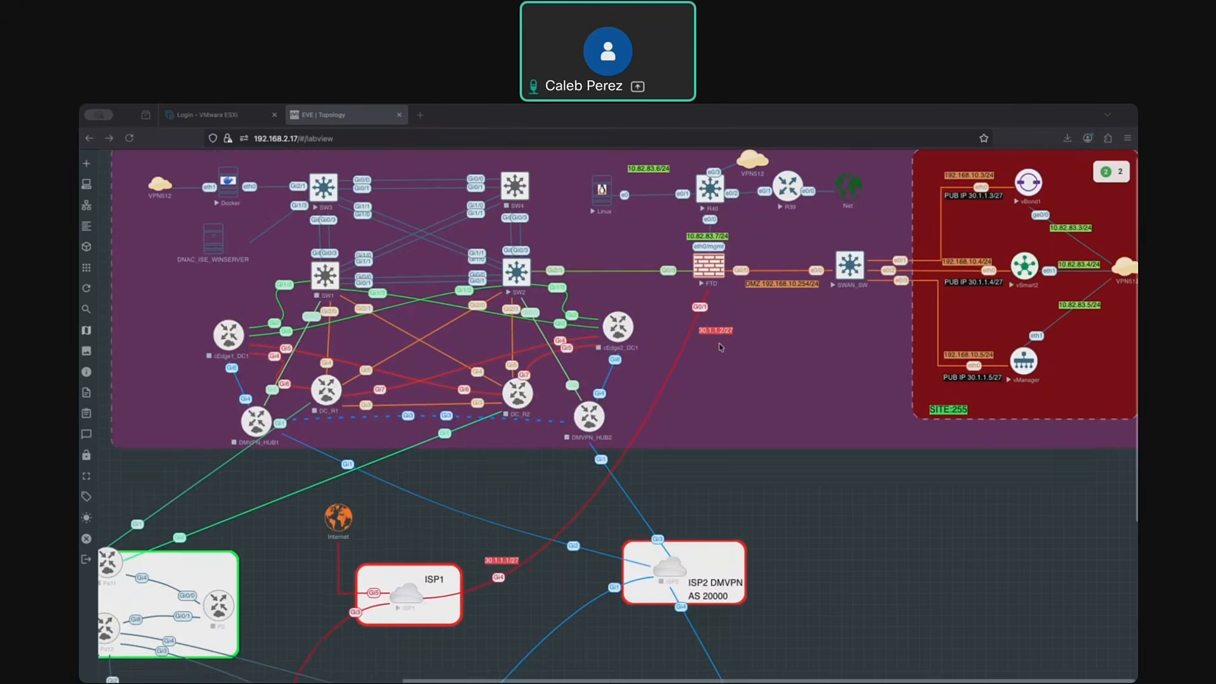
pyautogui.scroll(4, 720, 347)
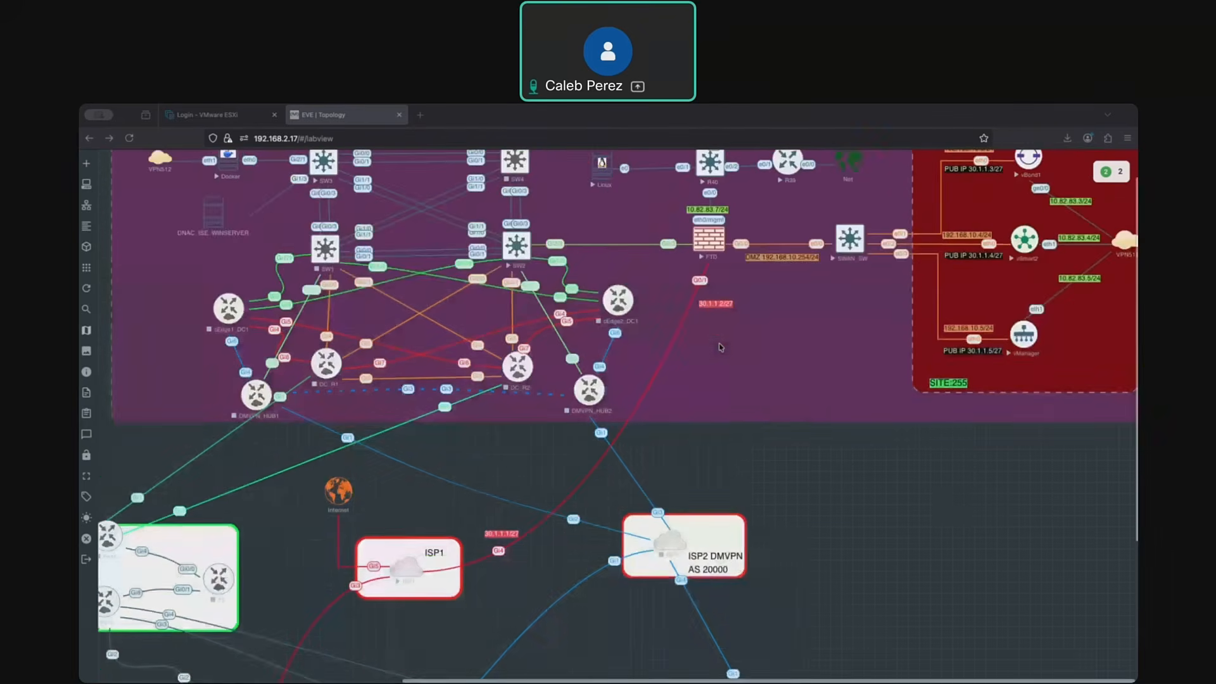
pyautogui.scroll(-2, 720, 347)
pyautogui.scroll(-1, 301, 600)
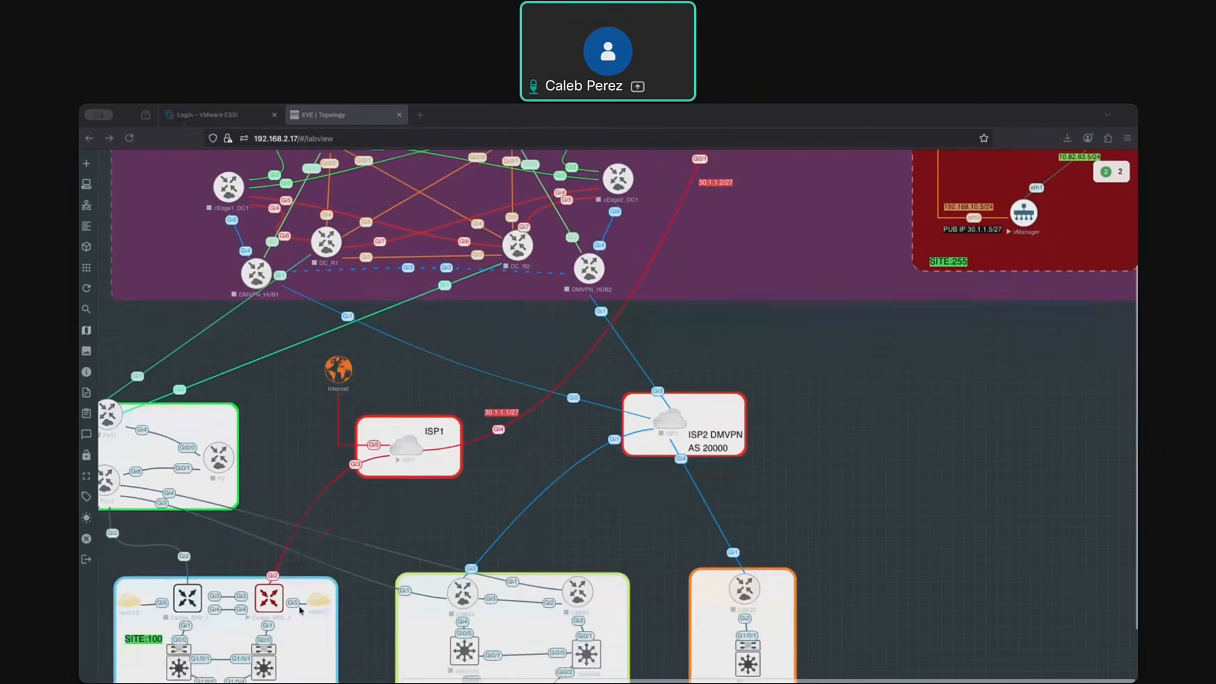
pyautogui.scroll(2, 273, 576)
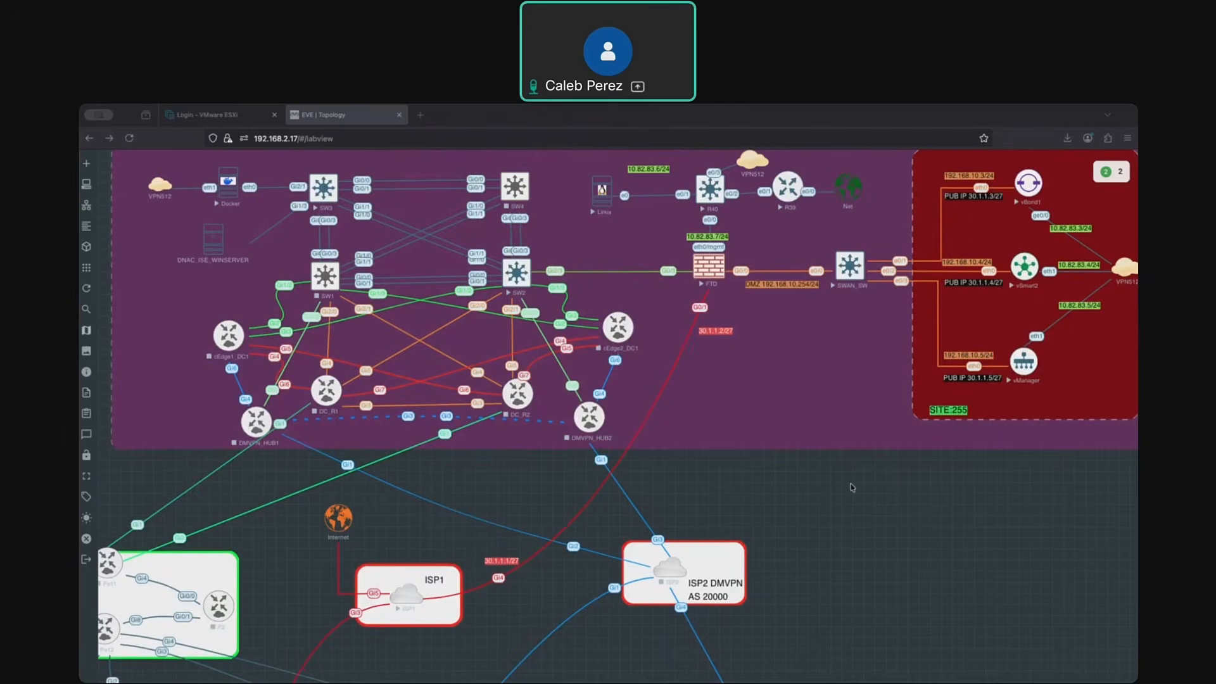
pyautogui.scroll(-2, 852, 487)
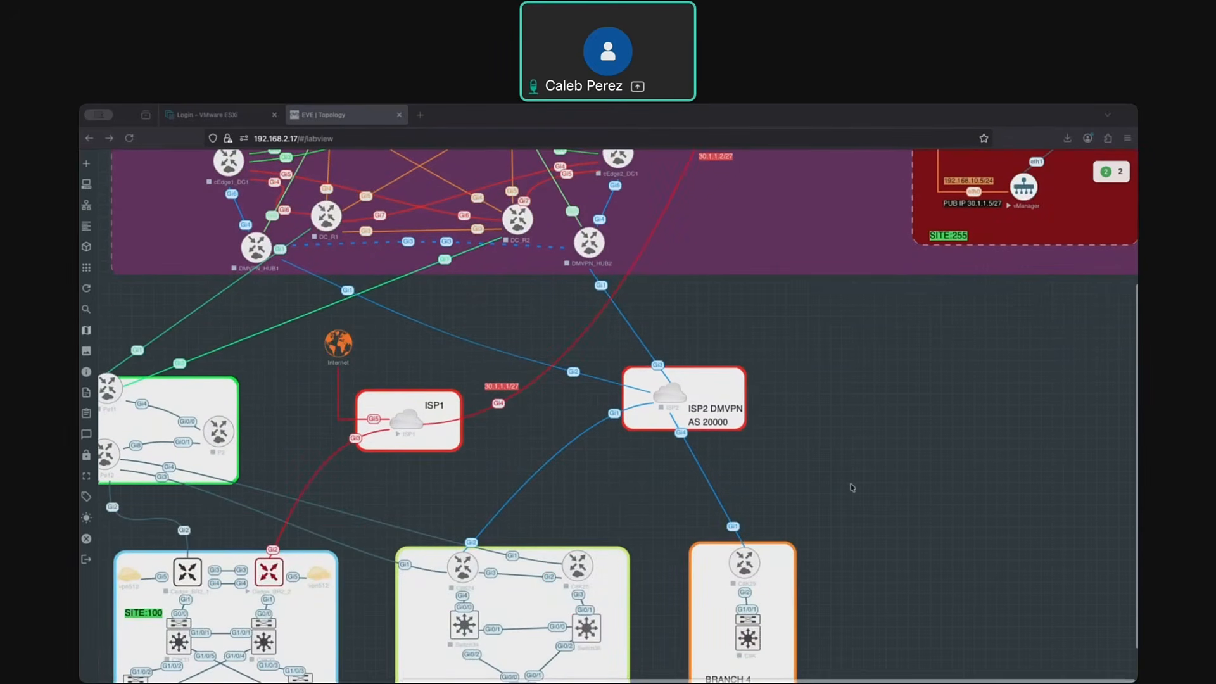
pyautogui.scroll(2, 852, 486)
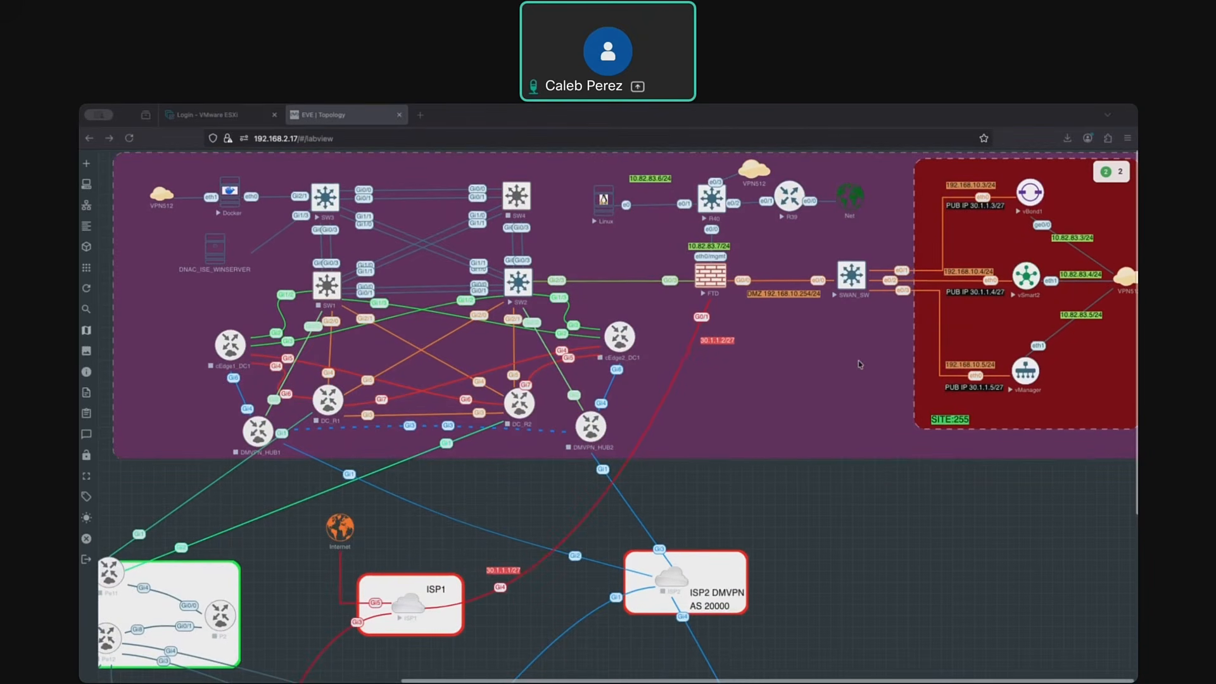
pyautogui.scroll(-1, 859, 364)
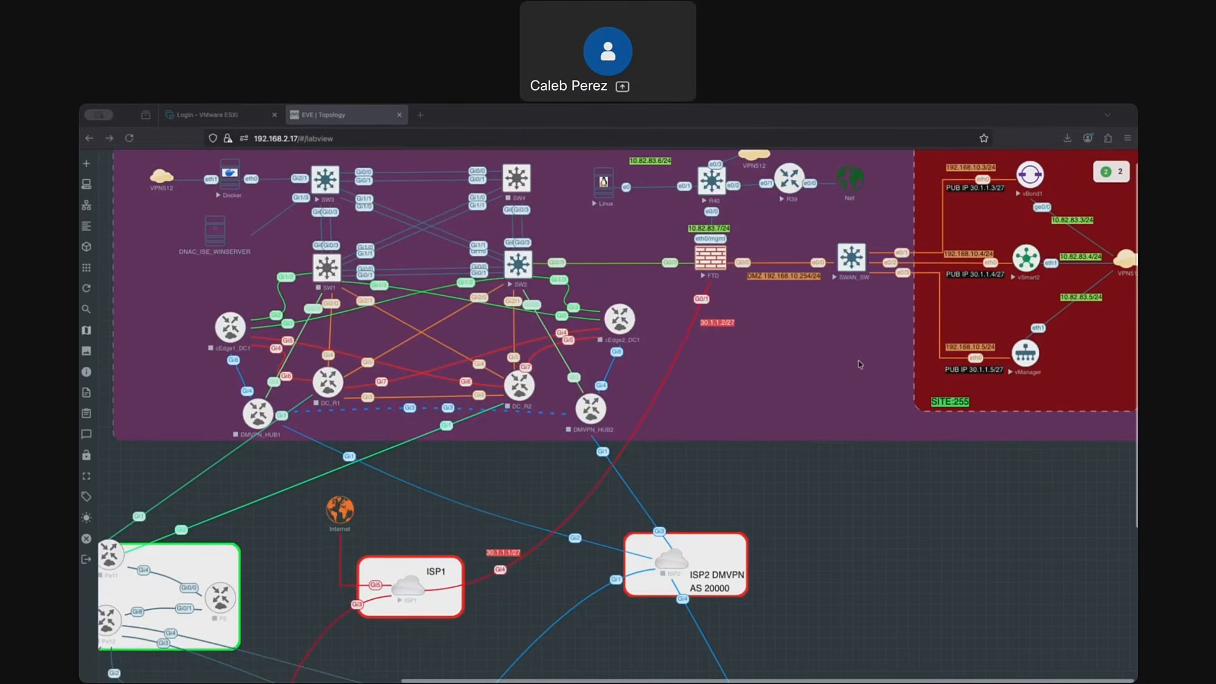
pyautogui.scroll(1, 859, 364)
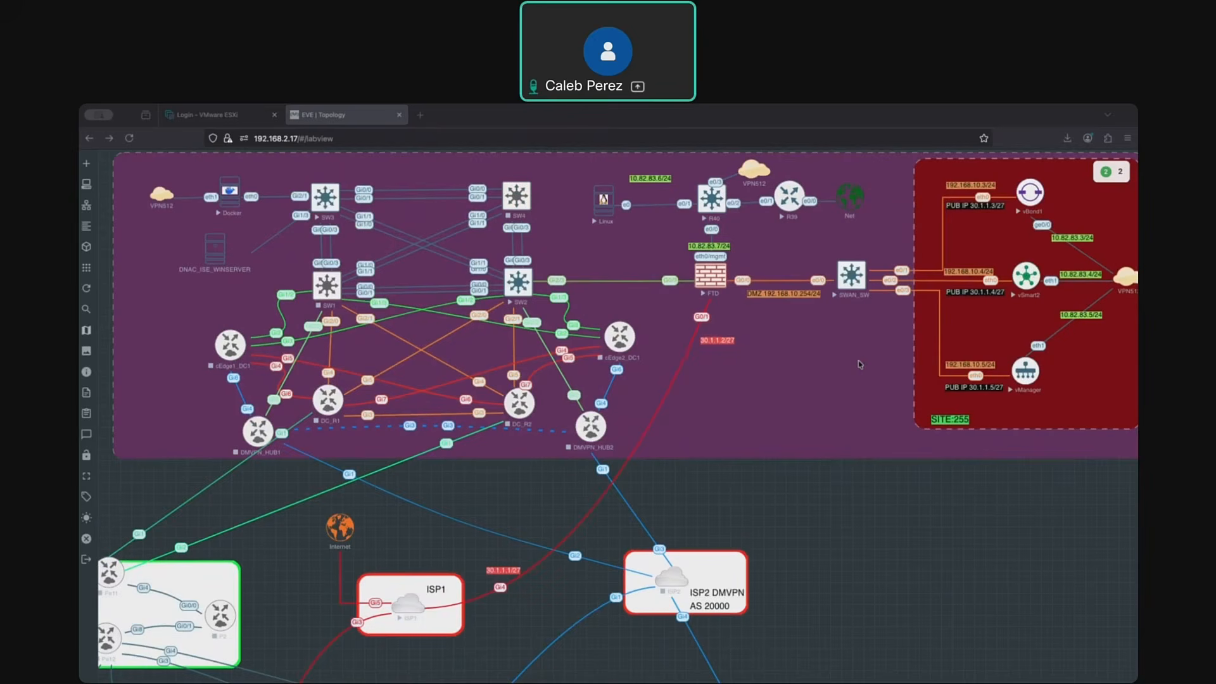